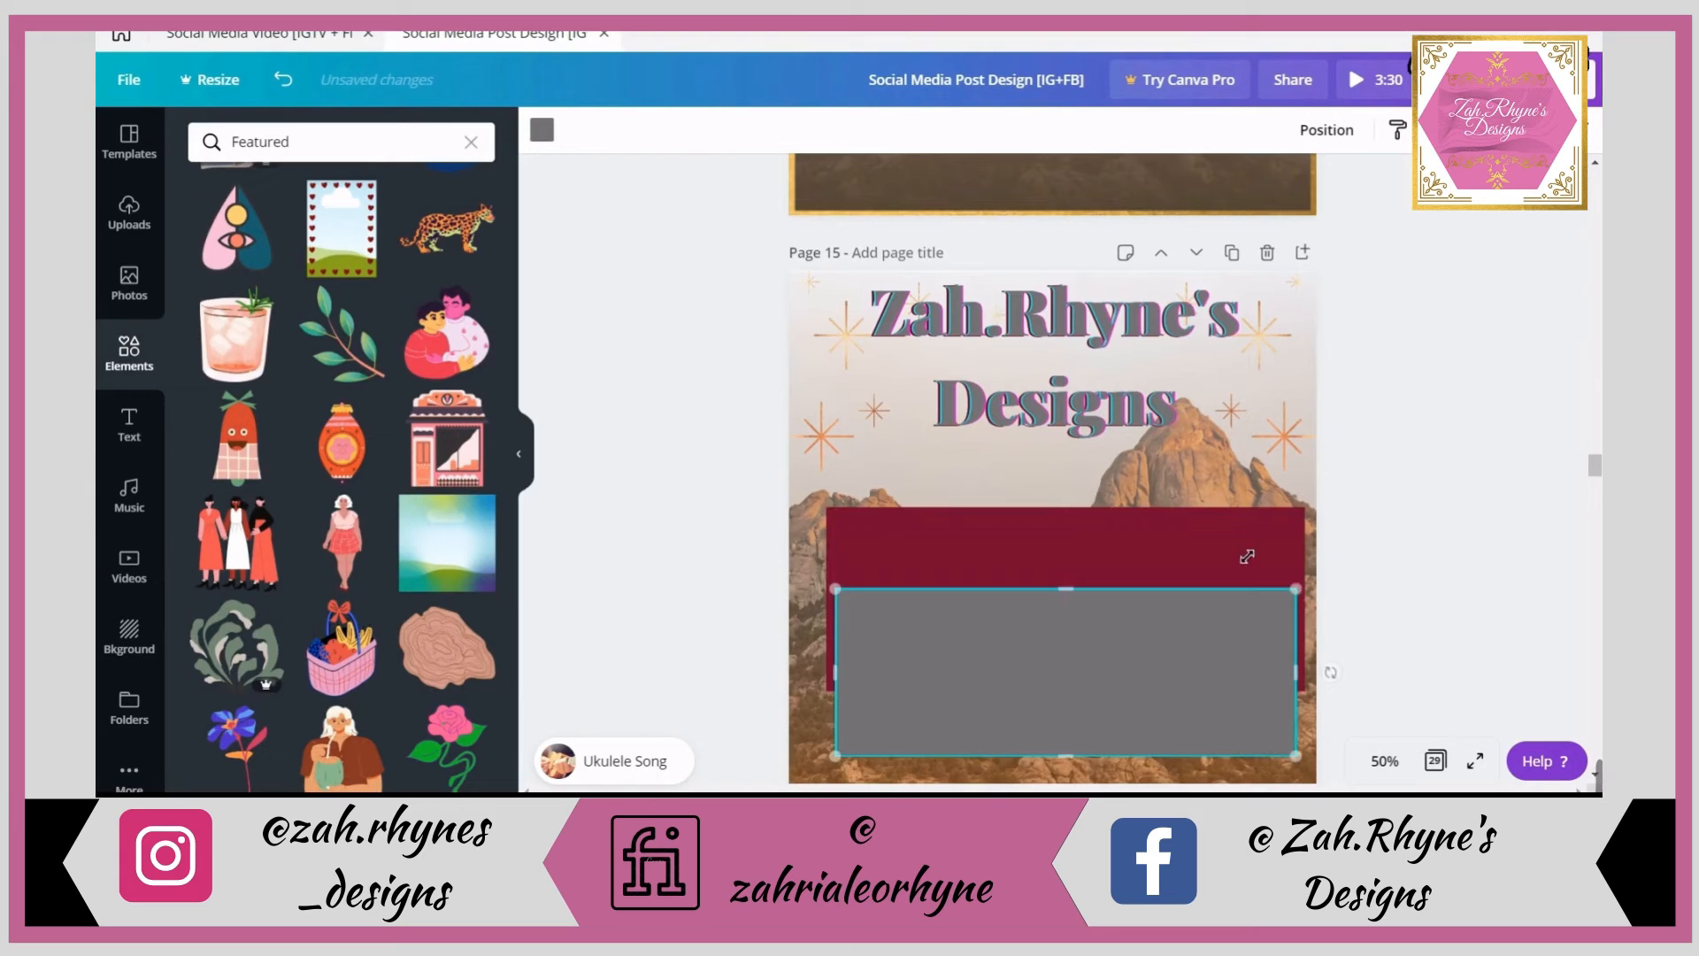
- Resize the maroon rectangle on page 15 to about 961 wide and about 353 high
{"action": "left_click", "coordinate": [1248, 556]}
{"action": "left_click_drag", "start_coordinate": [1318, 557], "coordinate": [1317, 557]}
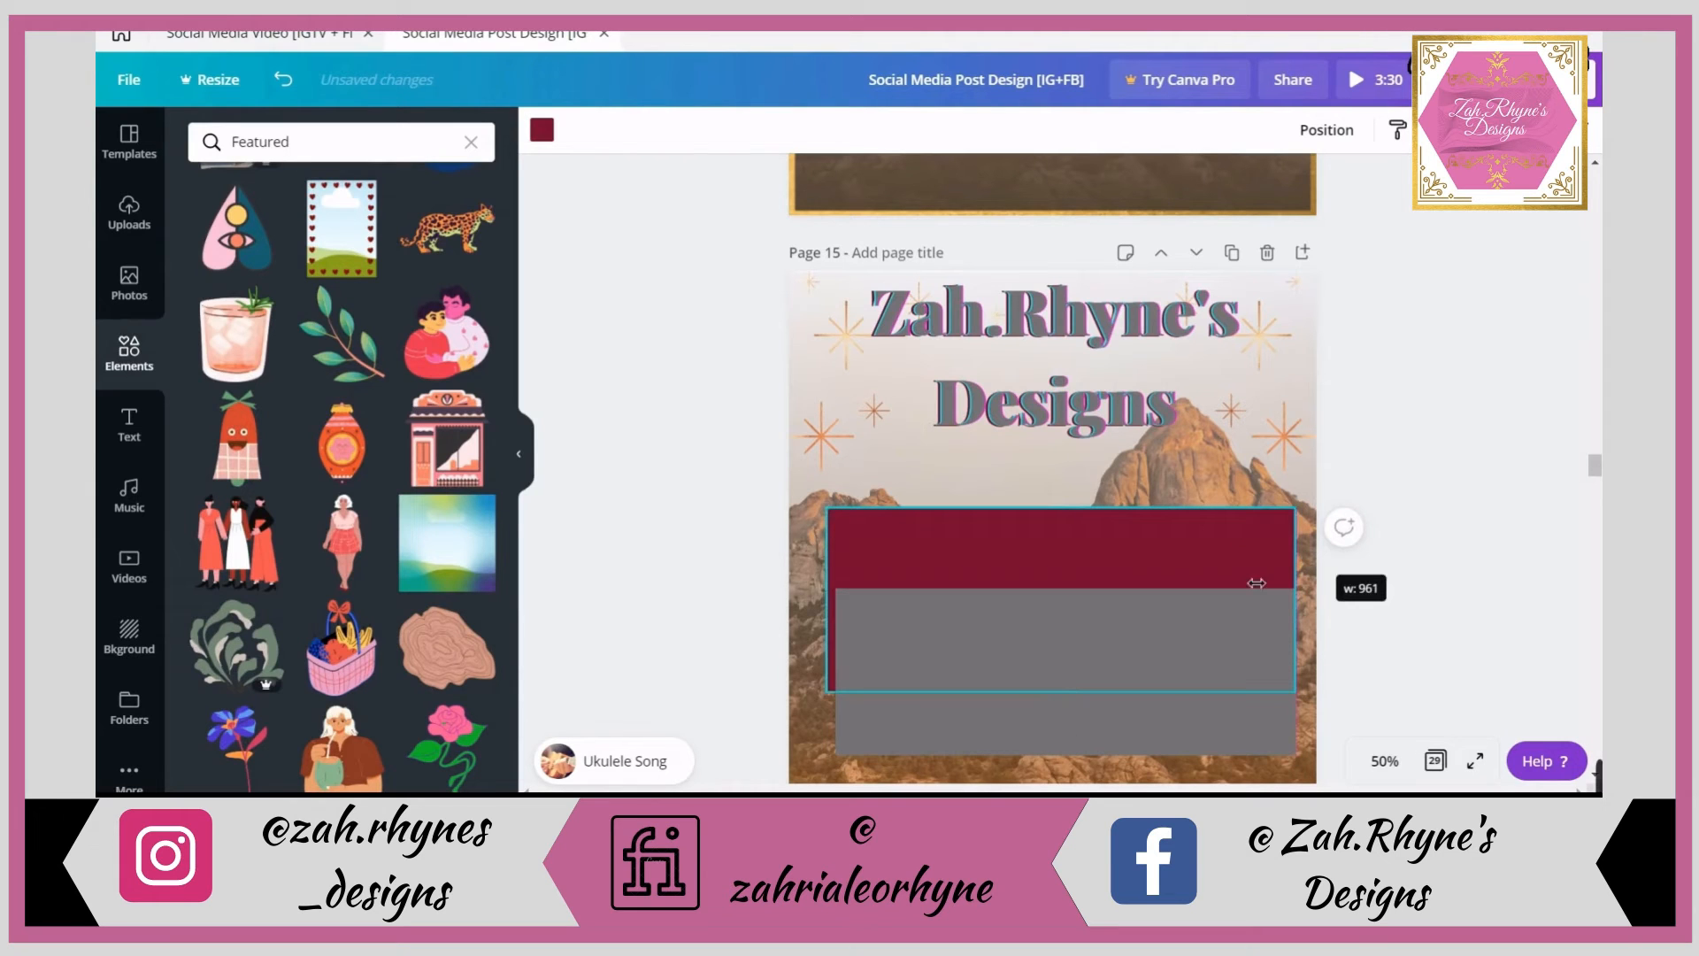
{"action": "left_click_drag", "start_coordinate": [1076, 702], "coordinate": [1076, 693]}
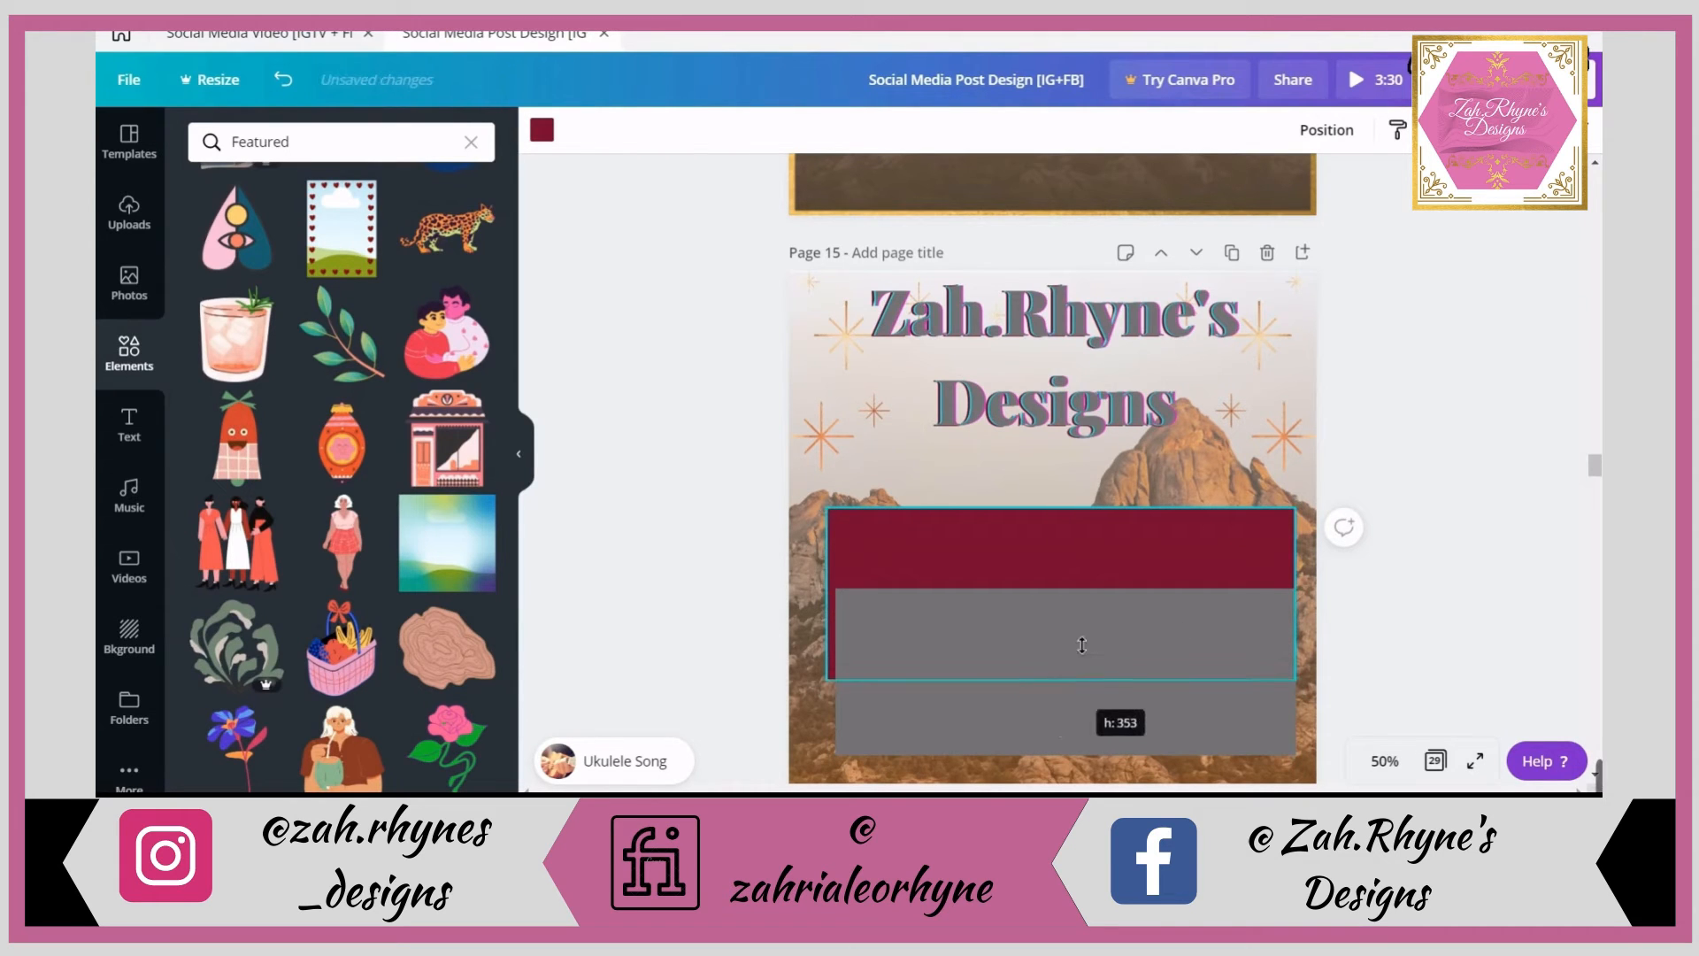
- Place the grey rectangle over the maroon one, enlarge it to match, and offset it slightly down and right
{"action": "mouse_move", "coordinate": [1076, 610]}
{"action": "left_mouse_down"}
{"action": "mouse_move", "coordinate": [1085, 573]}
{"action": "mouse_move", "coordinate": [1078, 607]}
{"action": "left_mouse_up"}
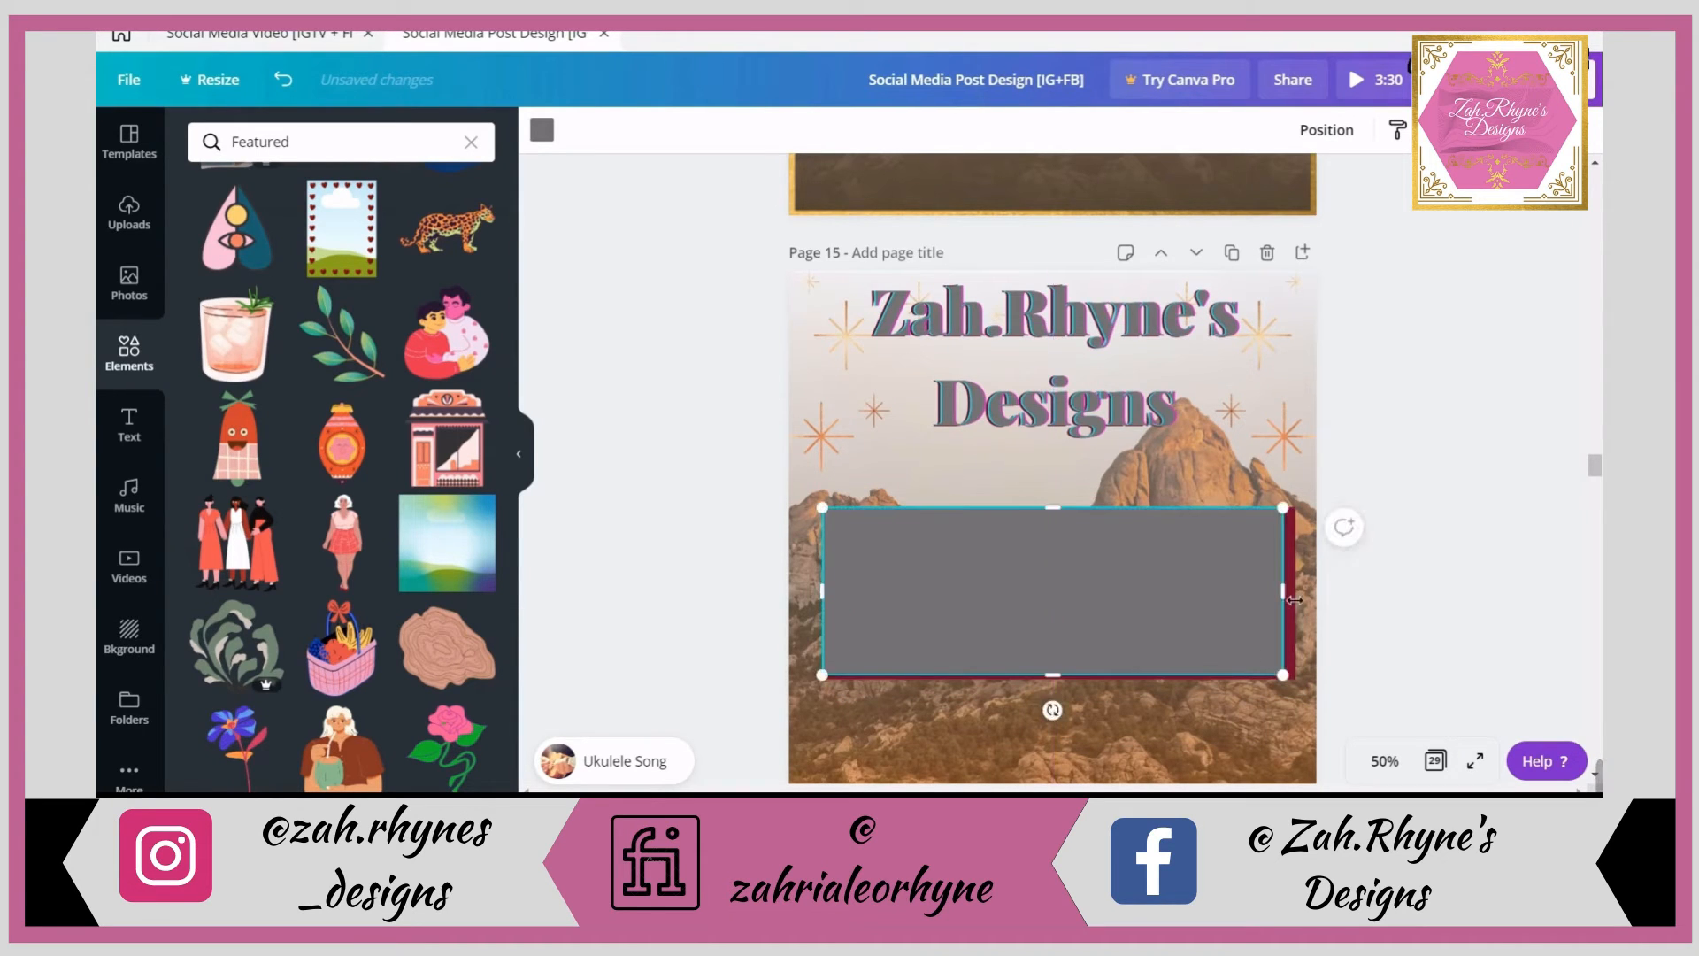
{"action": "left_click_drag", "start_coordinate": [1285, 592], "coordinate": [1300, 600]}
{"action": "left_click_drag", "start_coordinate": [1072, 678], "coordinate": [1076, 697]}
{"action": "mouse_move", "coordinate": [1090, 628]}
{"action": "left_mouse_down"}
{"action": "mouse_move", "coordinate": [1113, 653]}
{"action": "mouse_move", "coordinate": [1100, 638]}
{"action": "left_mouse_up"}
{"action": "left_click_drag", "start_coordinate": [1439, 715], "coordinate": [1135, 614]}
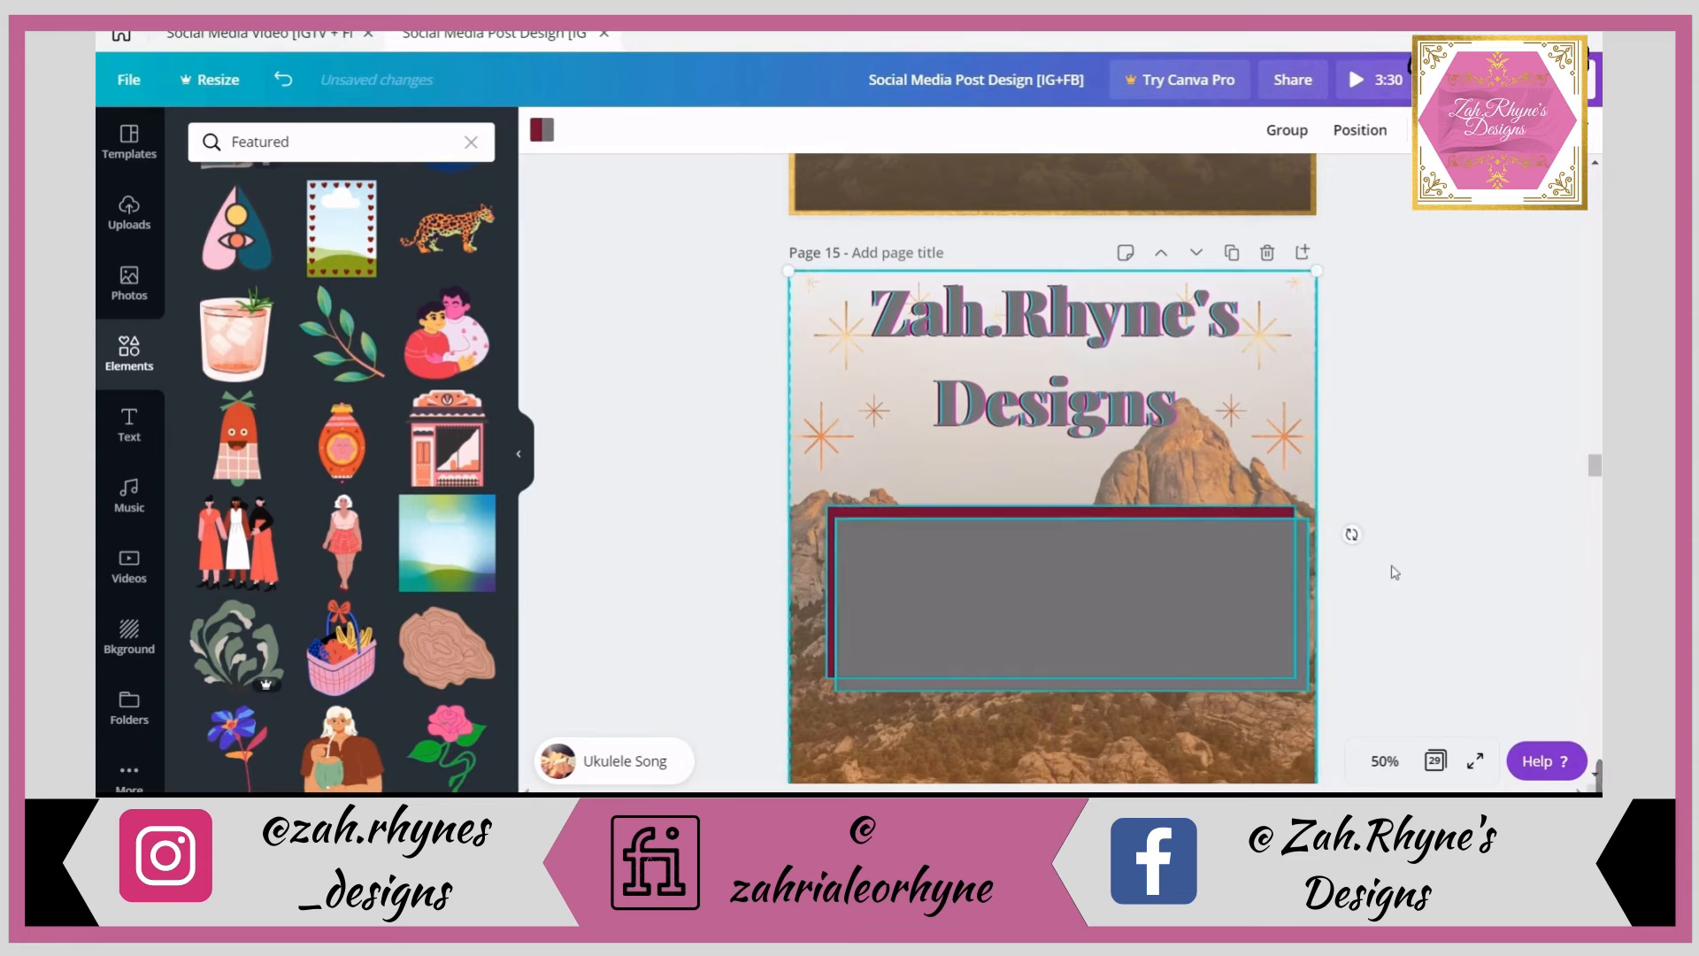
{"action": "left_click", "coordinate": [1456, 506]}
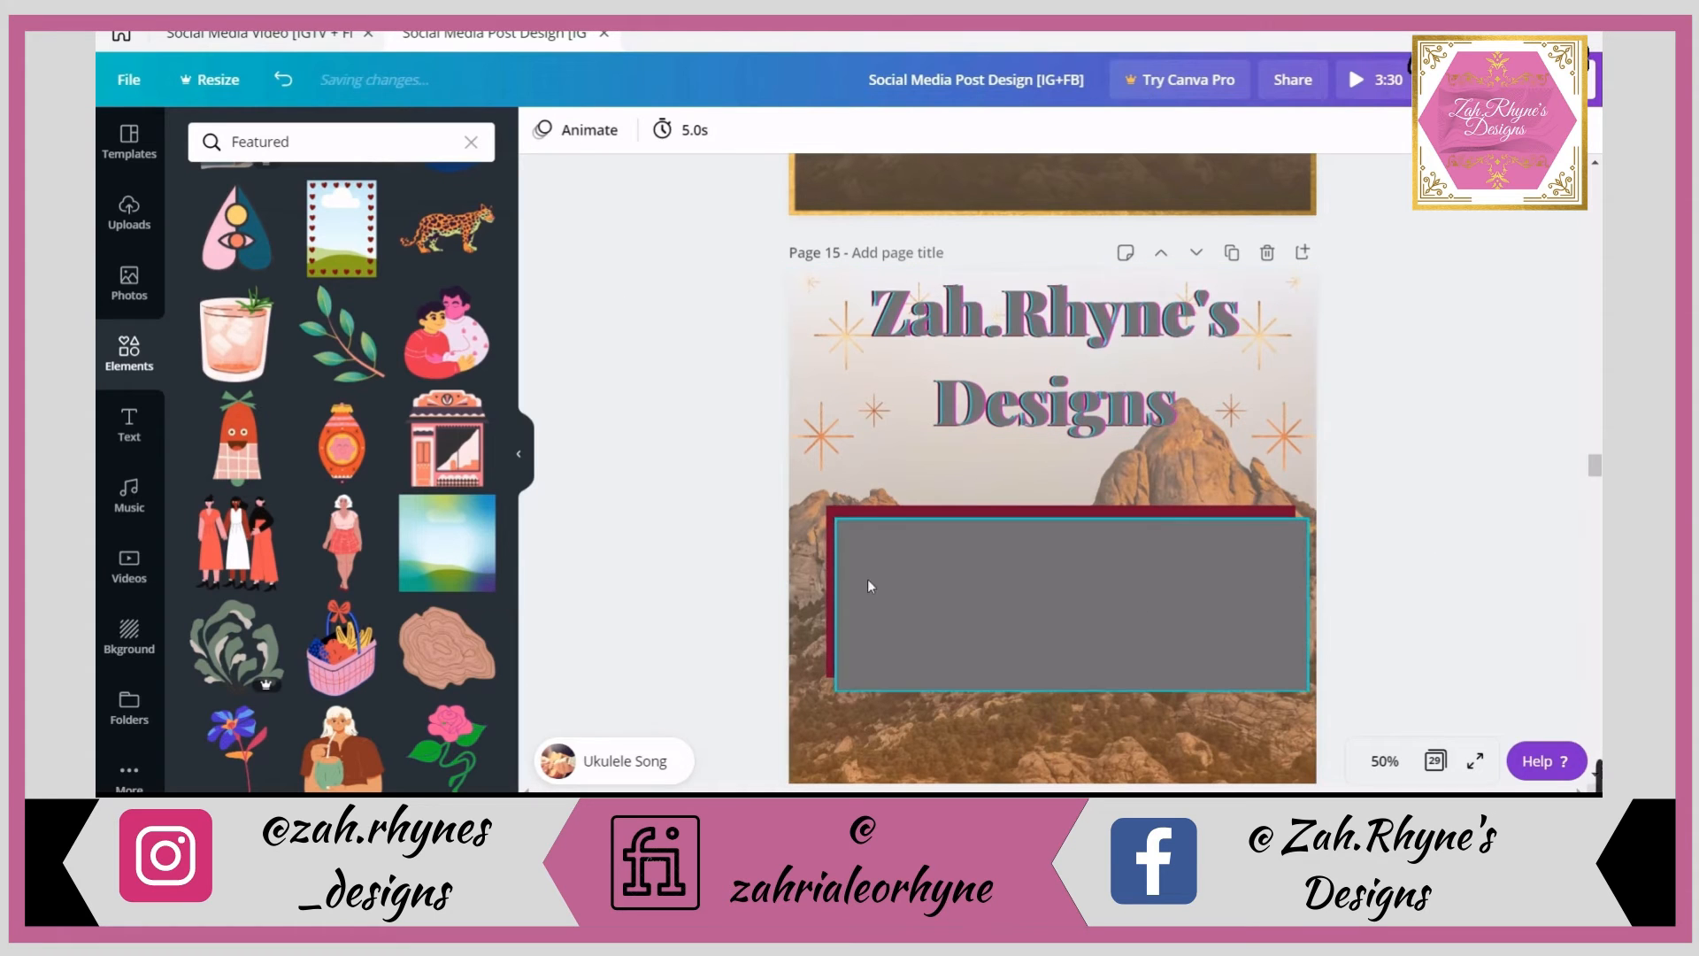
- Lock the page 15 title and its star decorations in place
{"action": "scroll", "coordinate": [1064, 730], "scroll_direction": "down", "scroll_amount": 1}
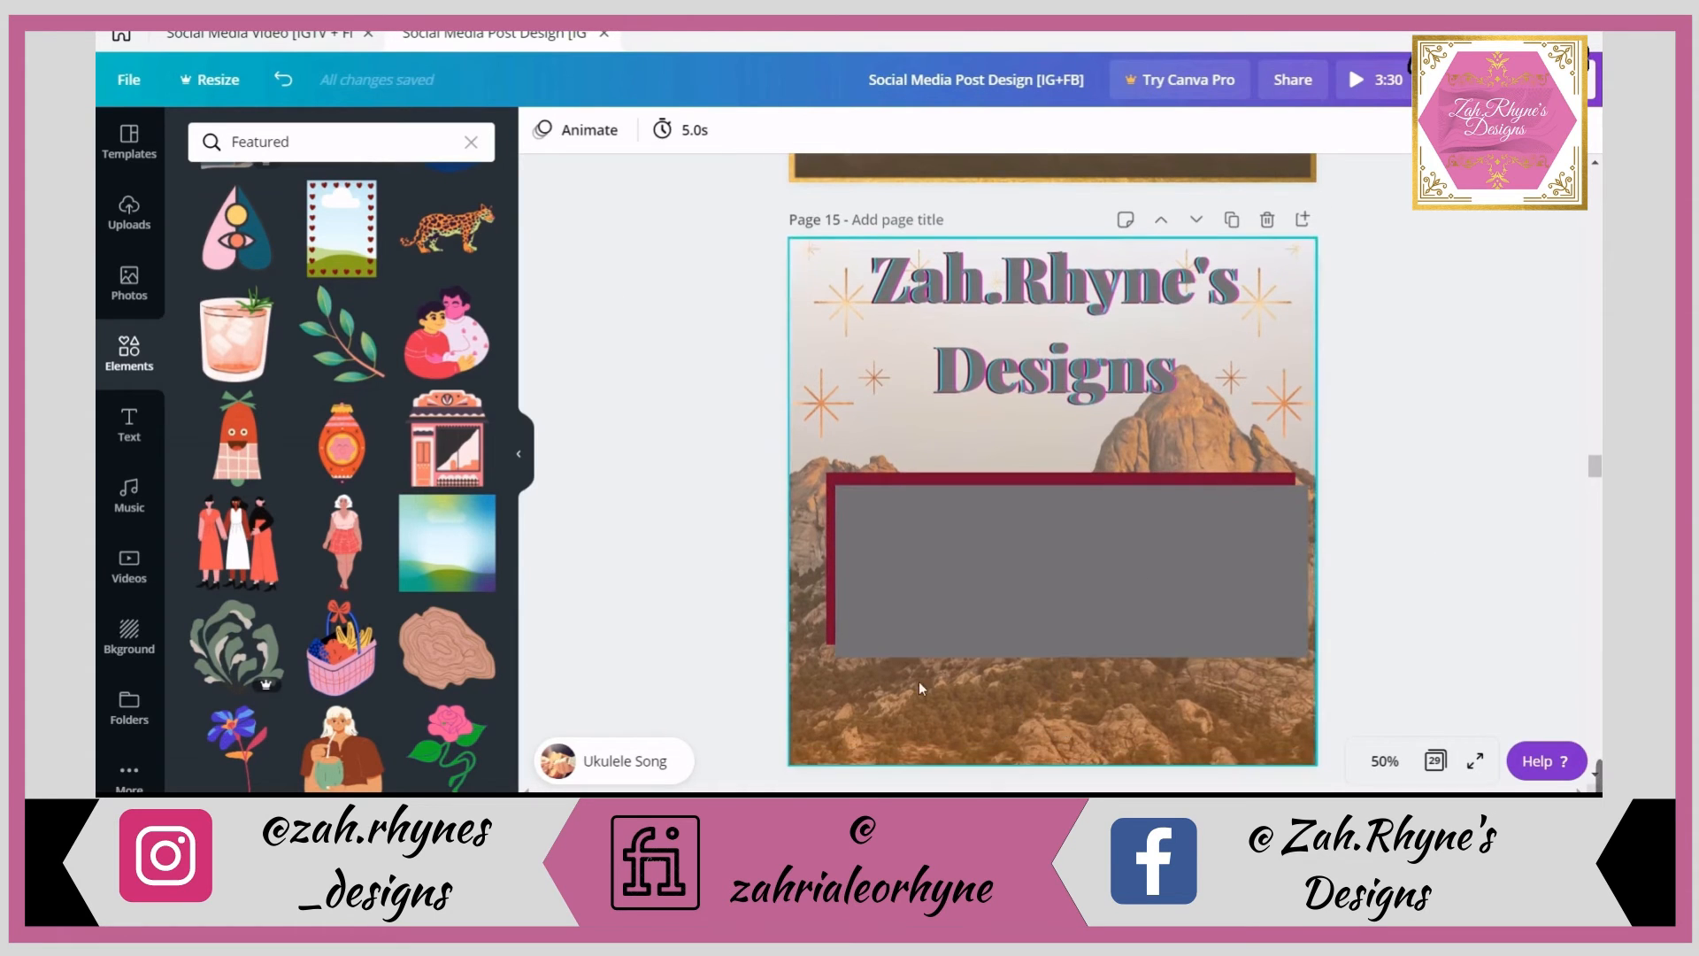
{"action": "left_click_drag", "start_coordinate": [662, 240], "coordinate": [1450, 405]}
{"action": "left_click", "coordinate": [1526, 130]}
- Move the maroon and grey rectangles together so the pair is centred horizontally on the page
{"action": "left_click_drag", "start_coordinate": [1398, 654], "coordinate": [1189, 601]}
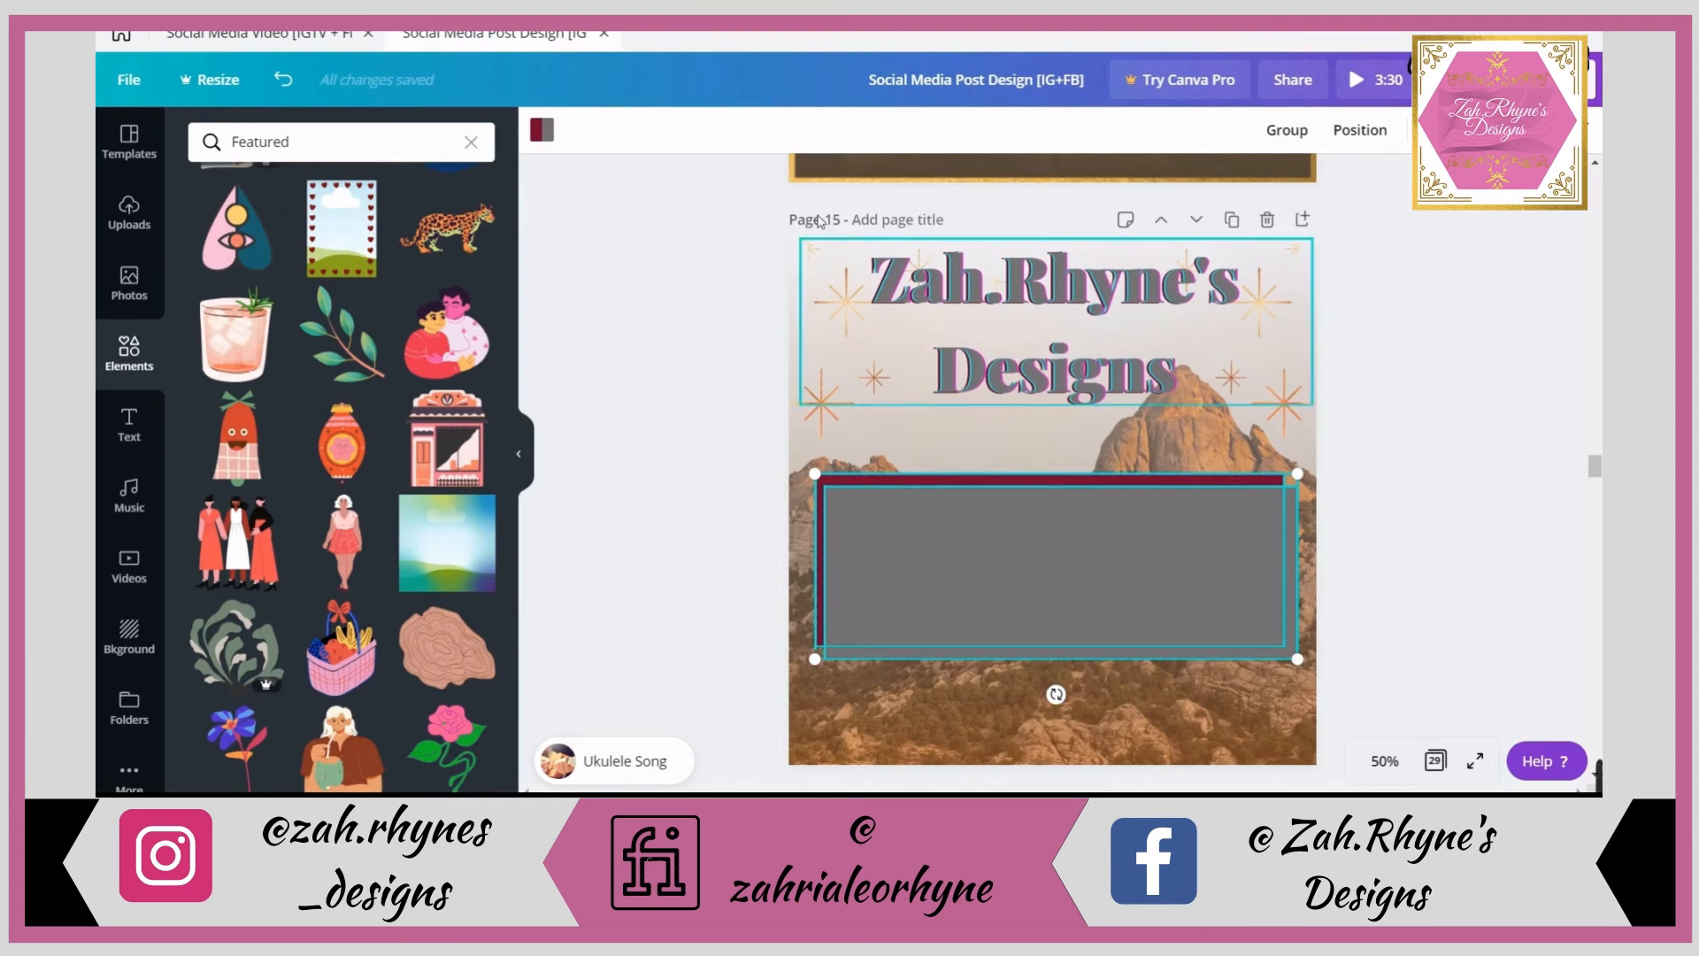
{"action": "left_click_drag", "start_coordinate": [1444, 599], "coordinate": [576, 467]}
{"action": "left_click_drag", "start_coordinate": [608, 236], "coordinate": [1329, 404]}
{"action": "left_click", "coordinate": [934, 730]}
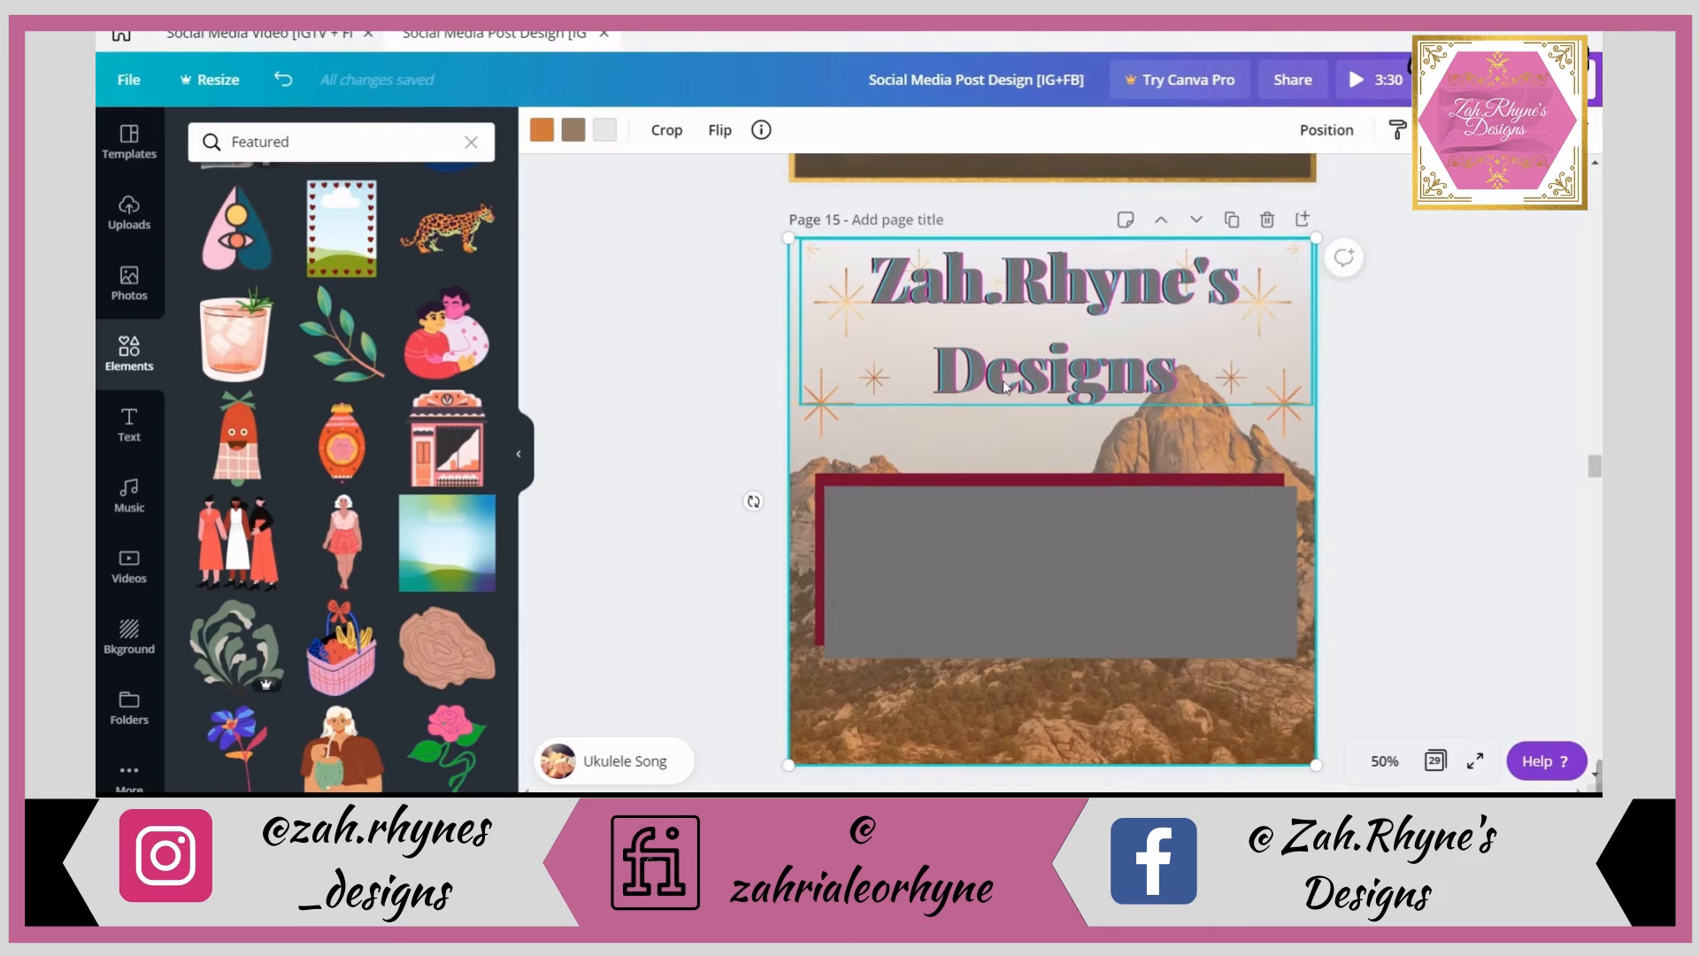
{"action": "left_click_drag", "start_coordinate": [1396, 299], "coordinate": [651, 407]}
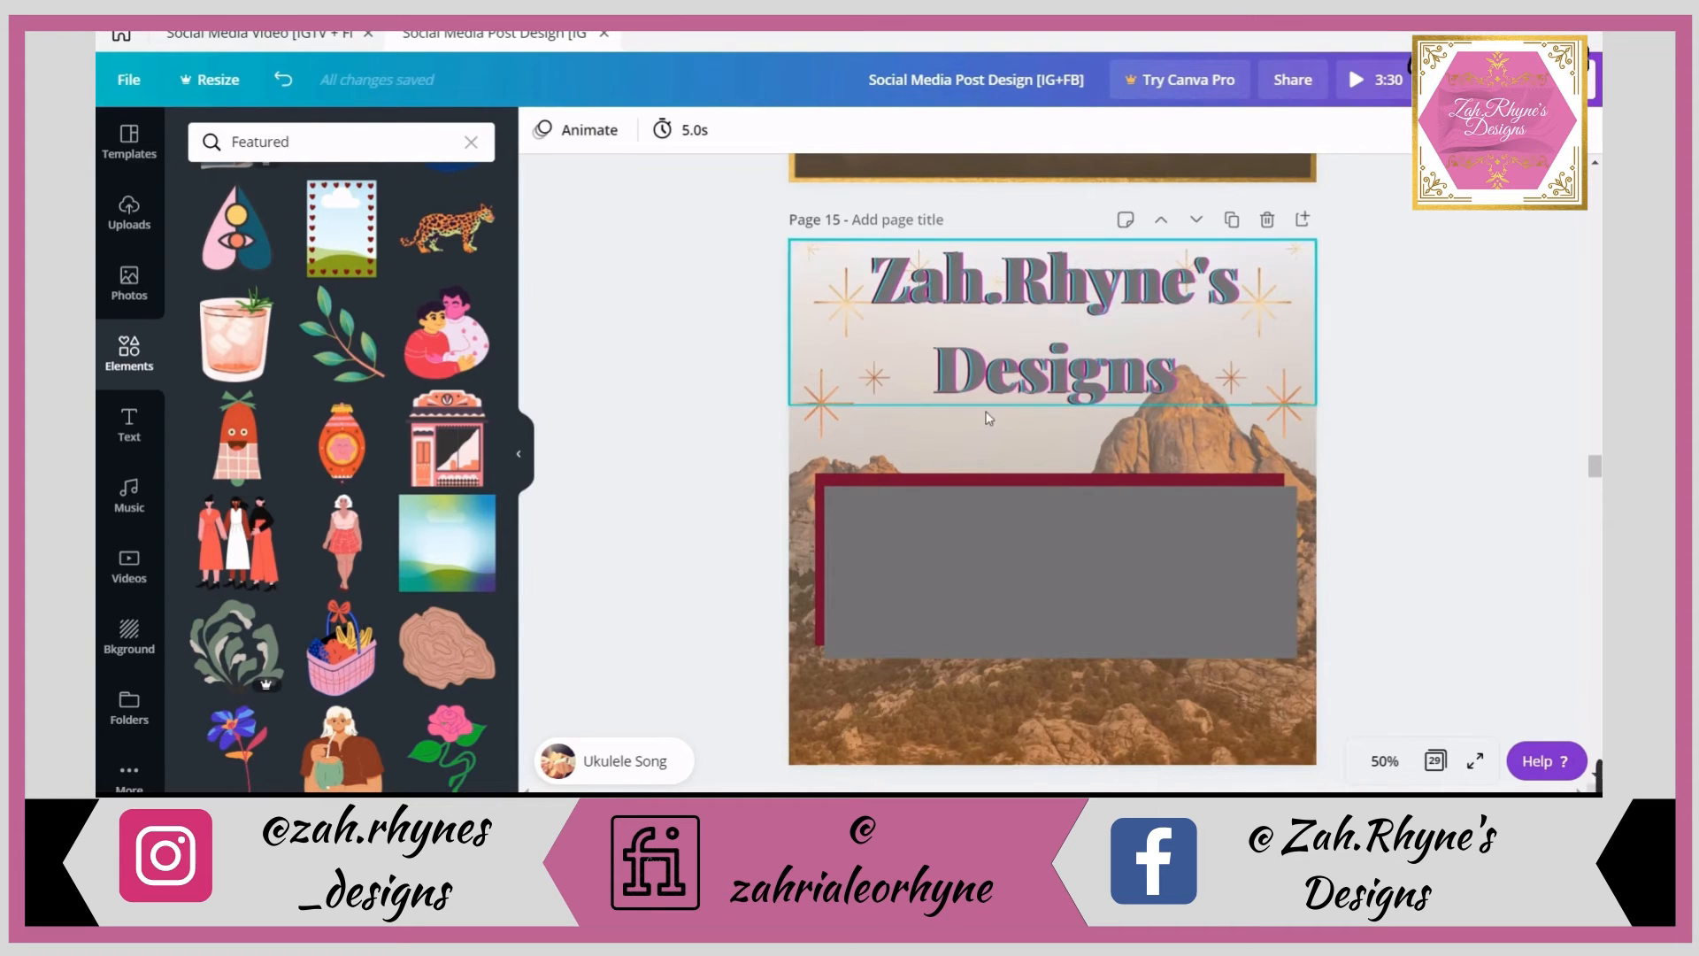
- Lock the maroon and grey rectangles in place
{"action": "scroll", "coordinate": [1366, 540], "scroll_direction": "down", "scroll_amount": 2}
{"action": "left_click_drag", "start_coordinate": [1416, 454], "coordinate": [1040, 395]}
{"action": "left_click", "coordinate": [1350, 425]}
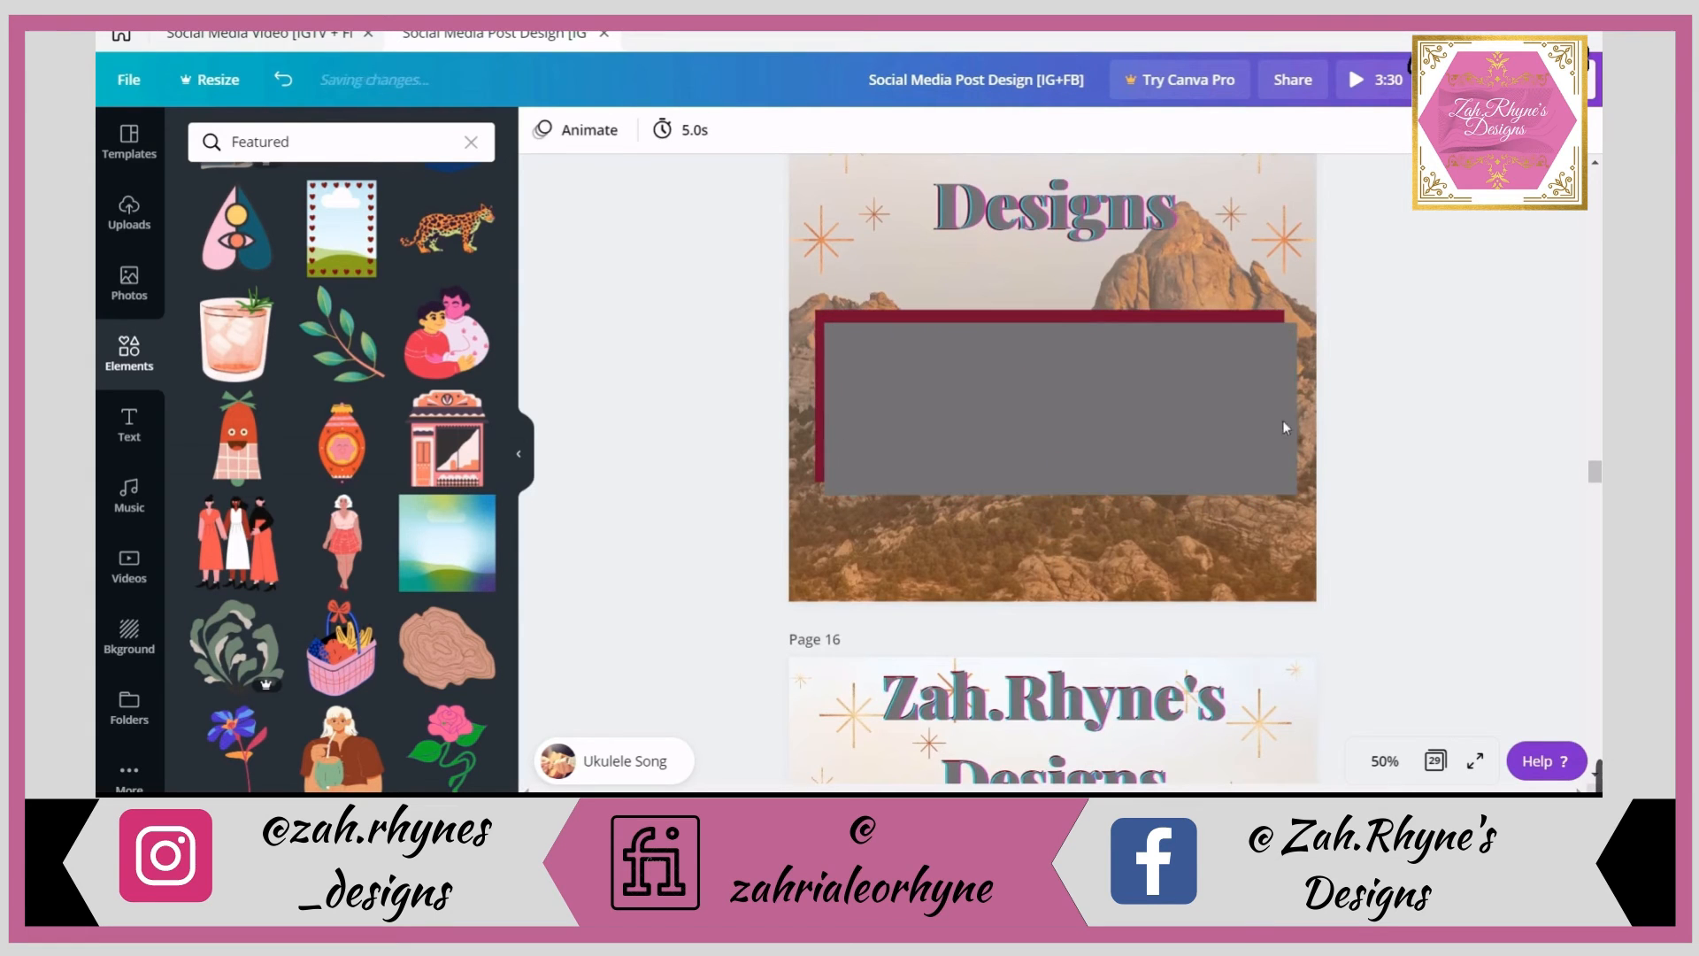
- Search the elements library for "unique" and look through the graphics for a suitable decoration
{"action": "scroll", "coordinate": [354, 354], "scroll_direction": "down", "scroll_amount": 7}
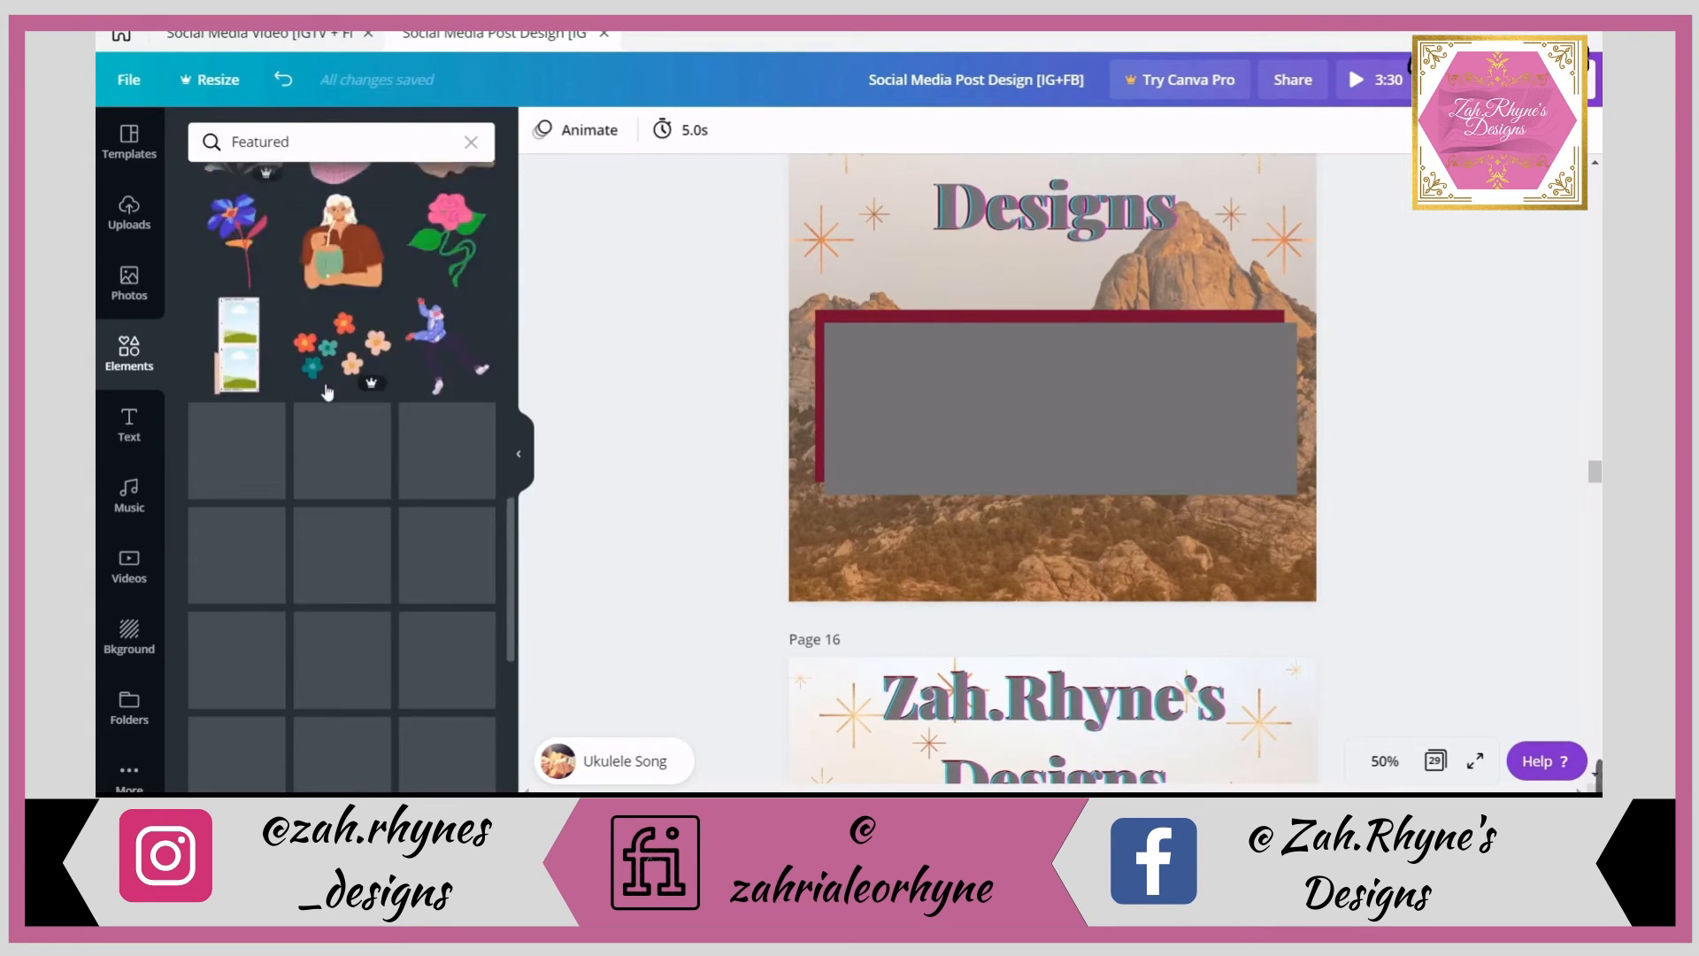
{"action": "left_click_drag", "start_coordinate": [312, 135], "coordinate": [213, 144]}
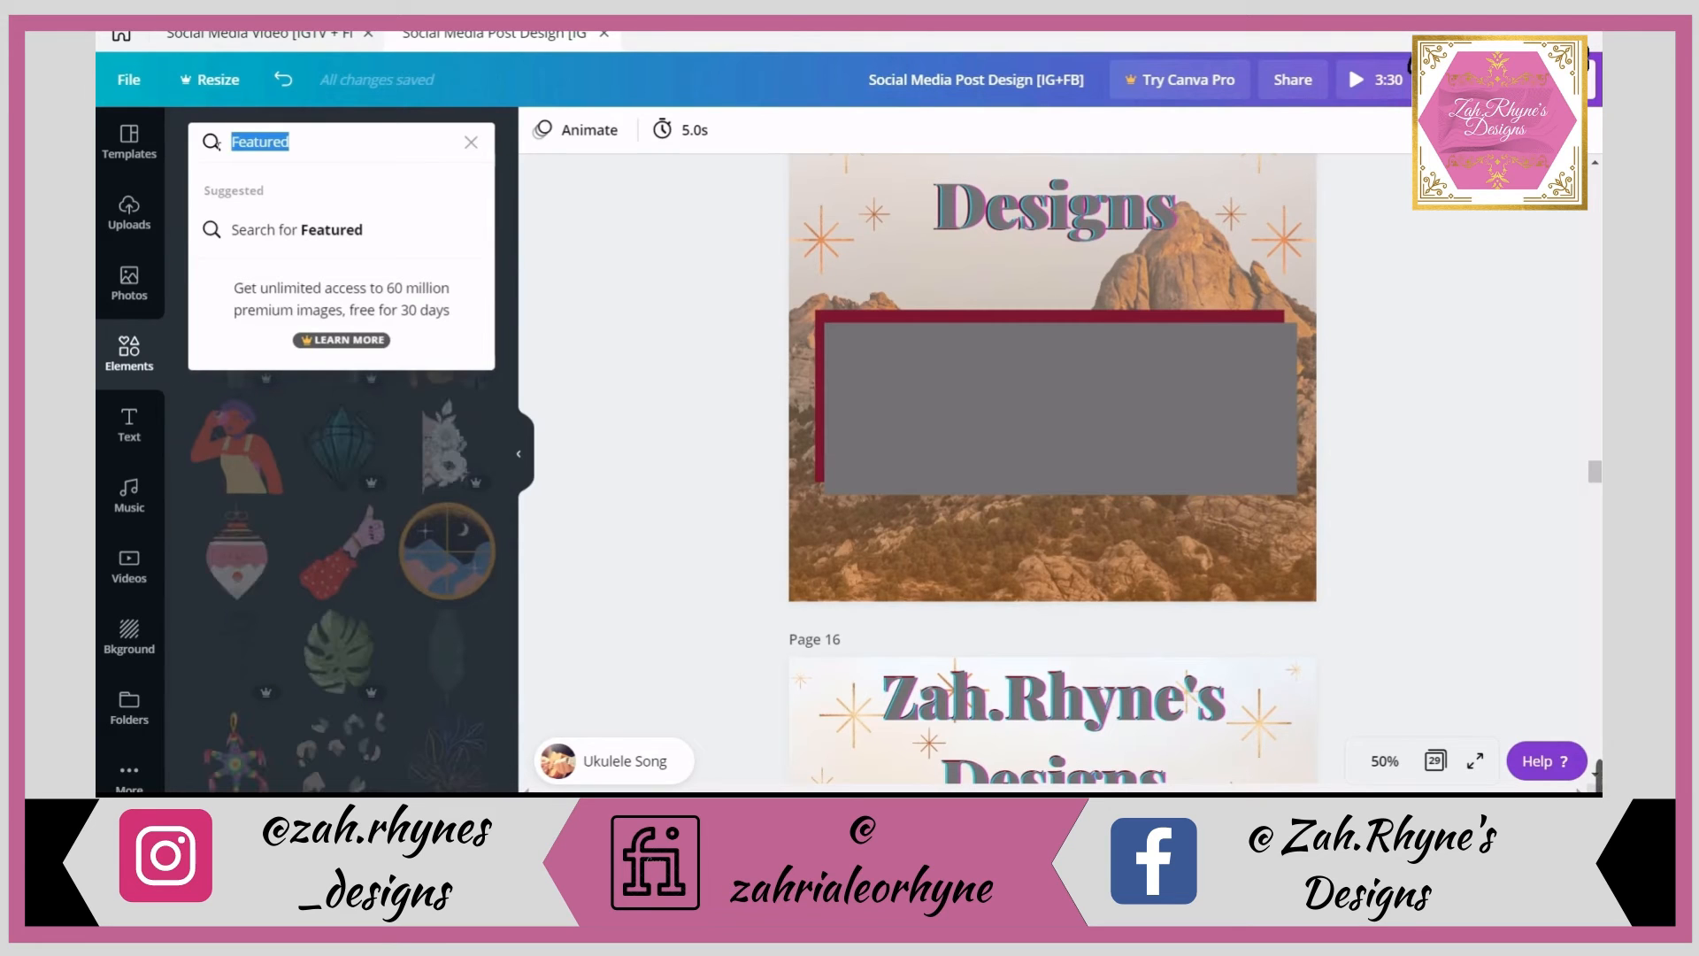
{"action": "type", "text": "unique"}
{"action": "key", "text": "Return"}
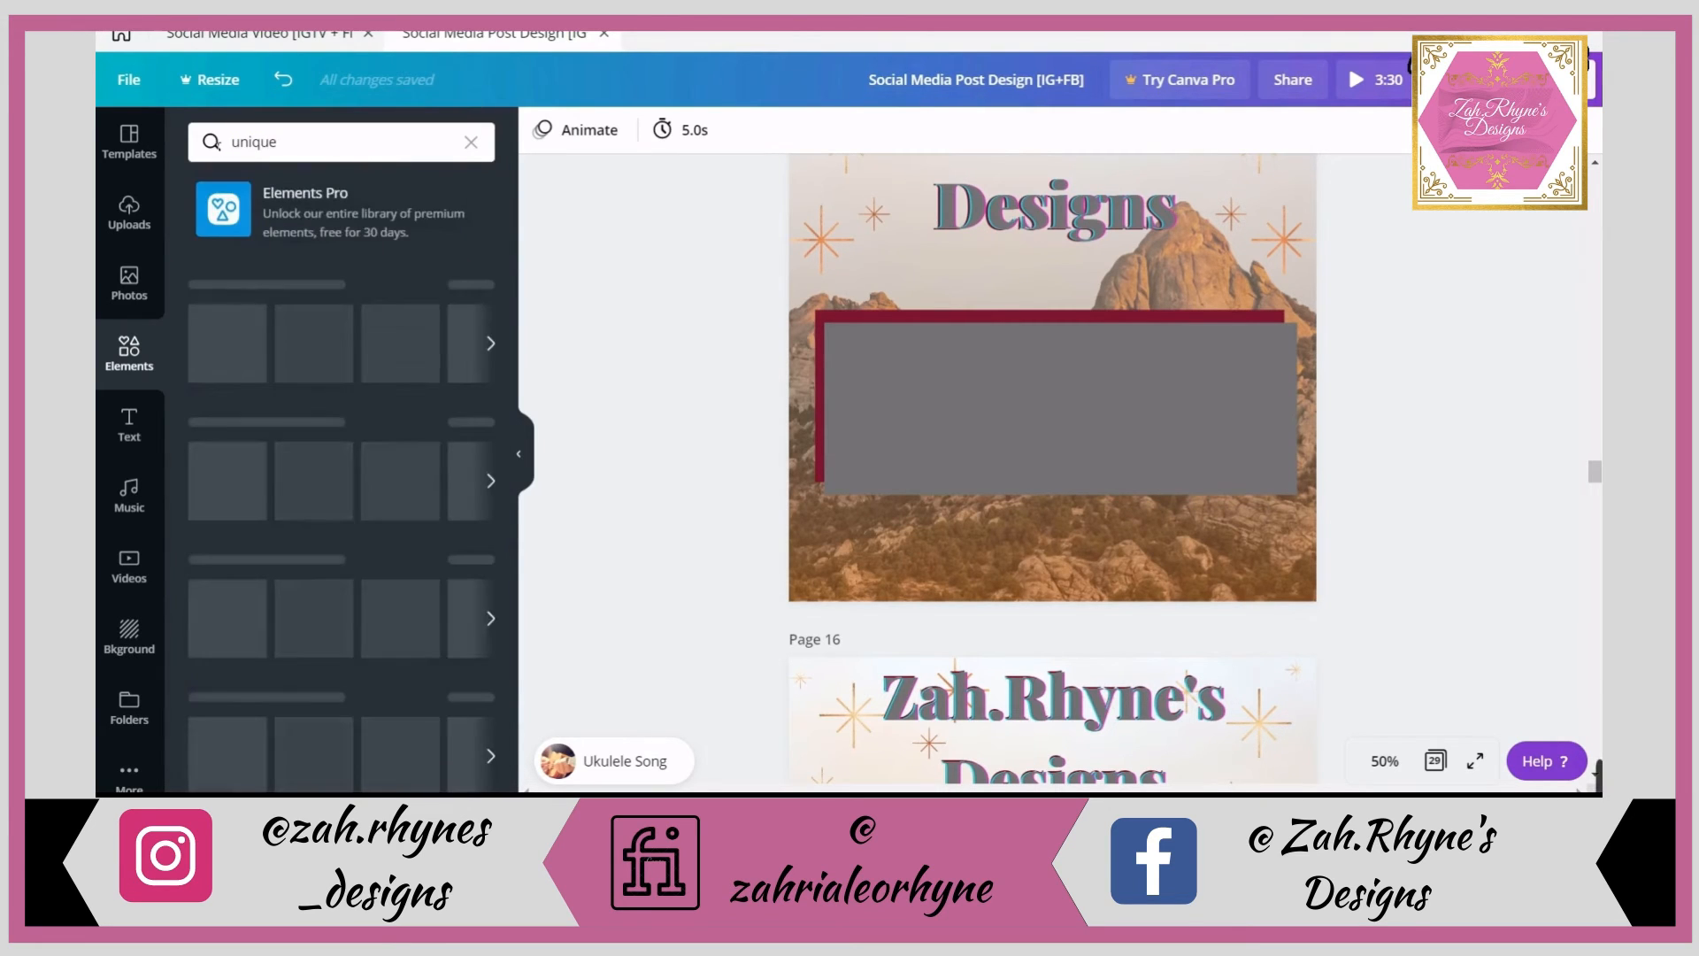
{"action": "scroll", "coordinate": [368, 483], "scroll_direction": "down", "scroll_amount": 2}
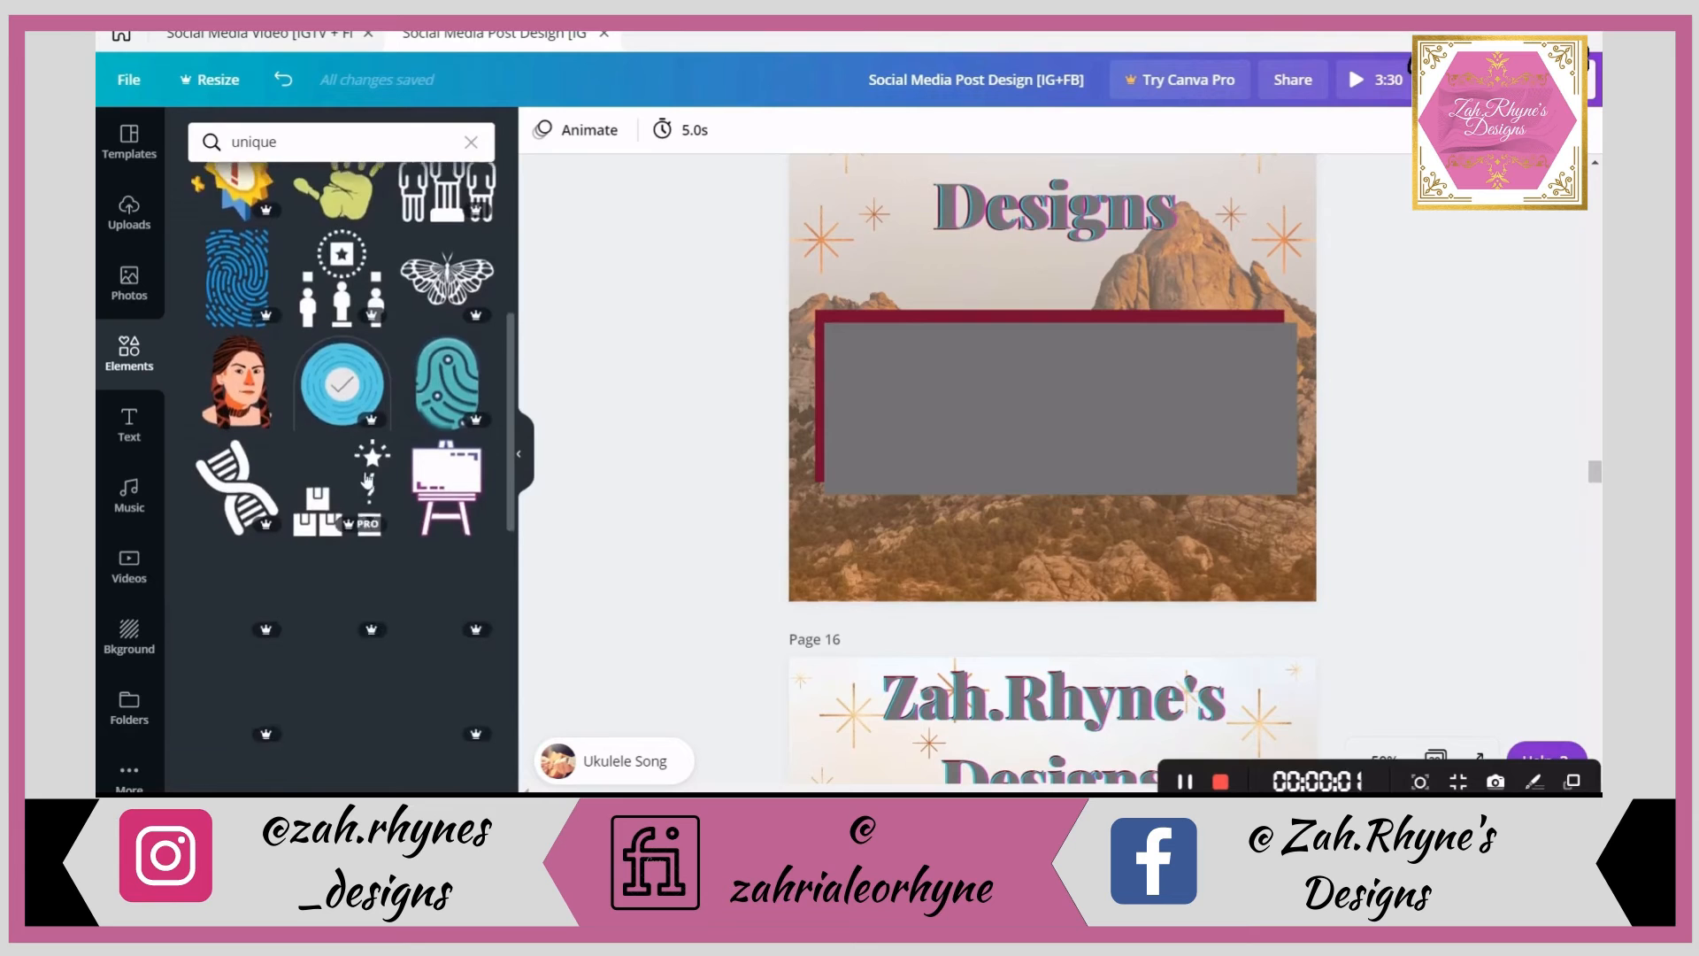
{"action": "scroll", "coordinate": [368, 482], "scroll_direction": "down", "scroll_amount": 5}
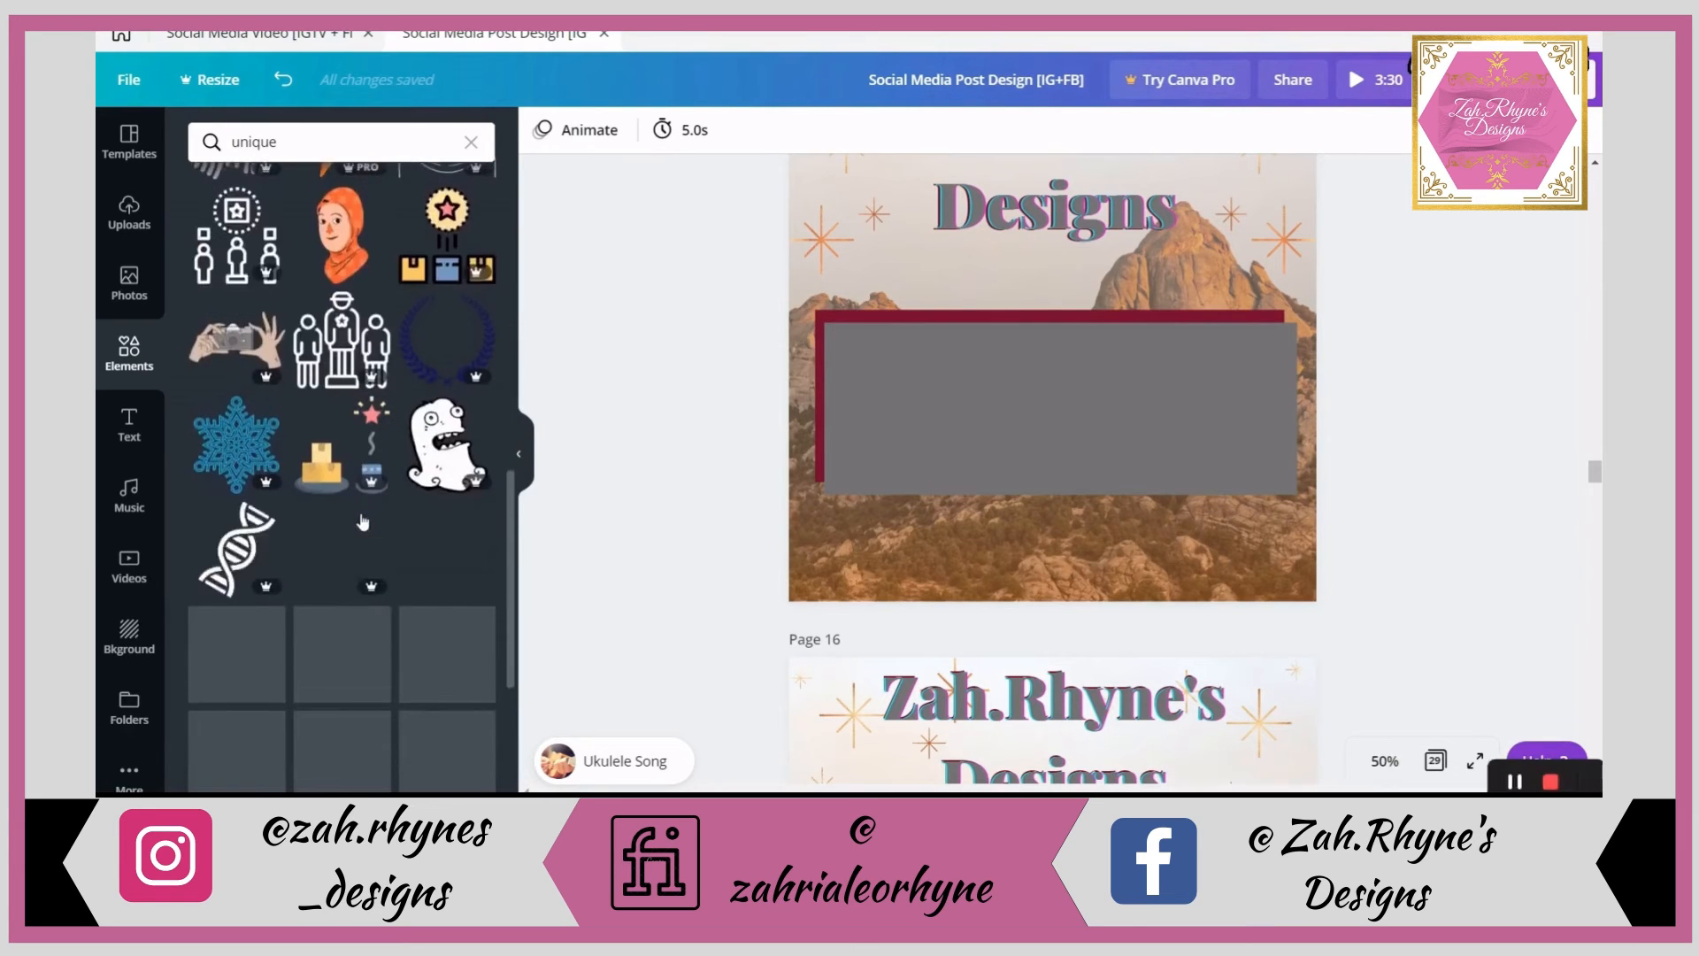
{"action": "scroll", "coordinate": [364, 523], "scroll_direction": "up", "scroll_amount": 8}
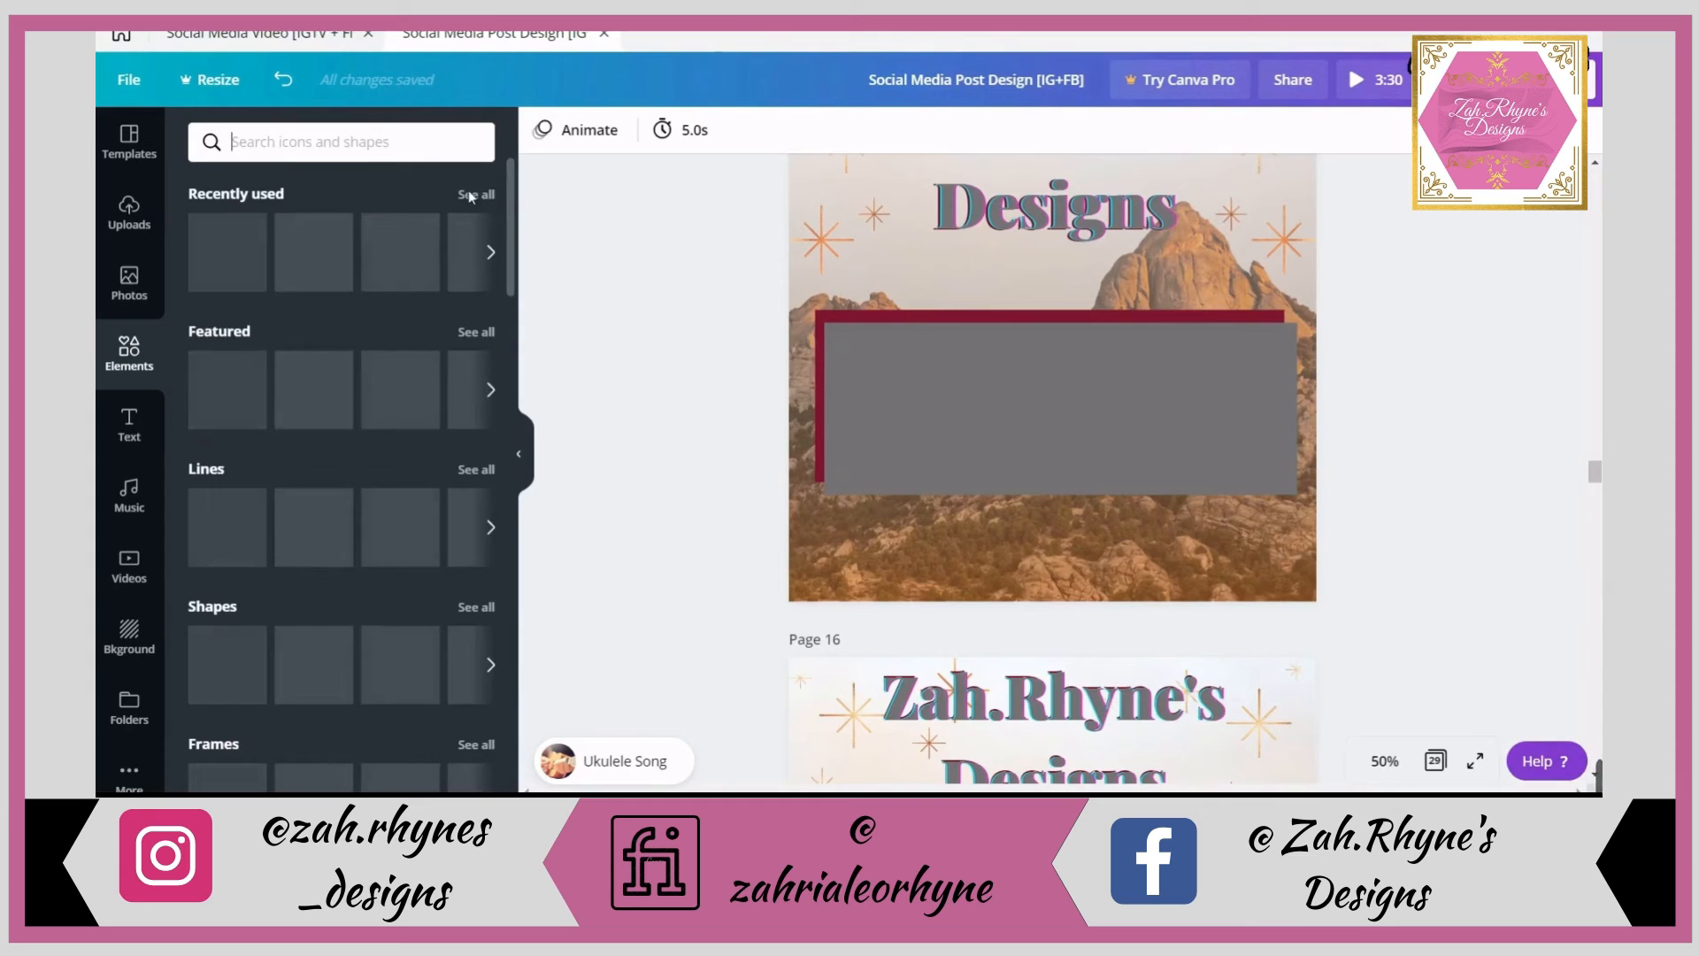
- Add the recently used black striped circle with pink and blue dots to the left part of the grey rectangle
{"action": "left_click", "coordinate": [475, 197]}
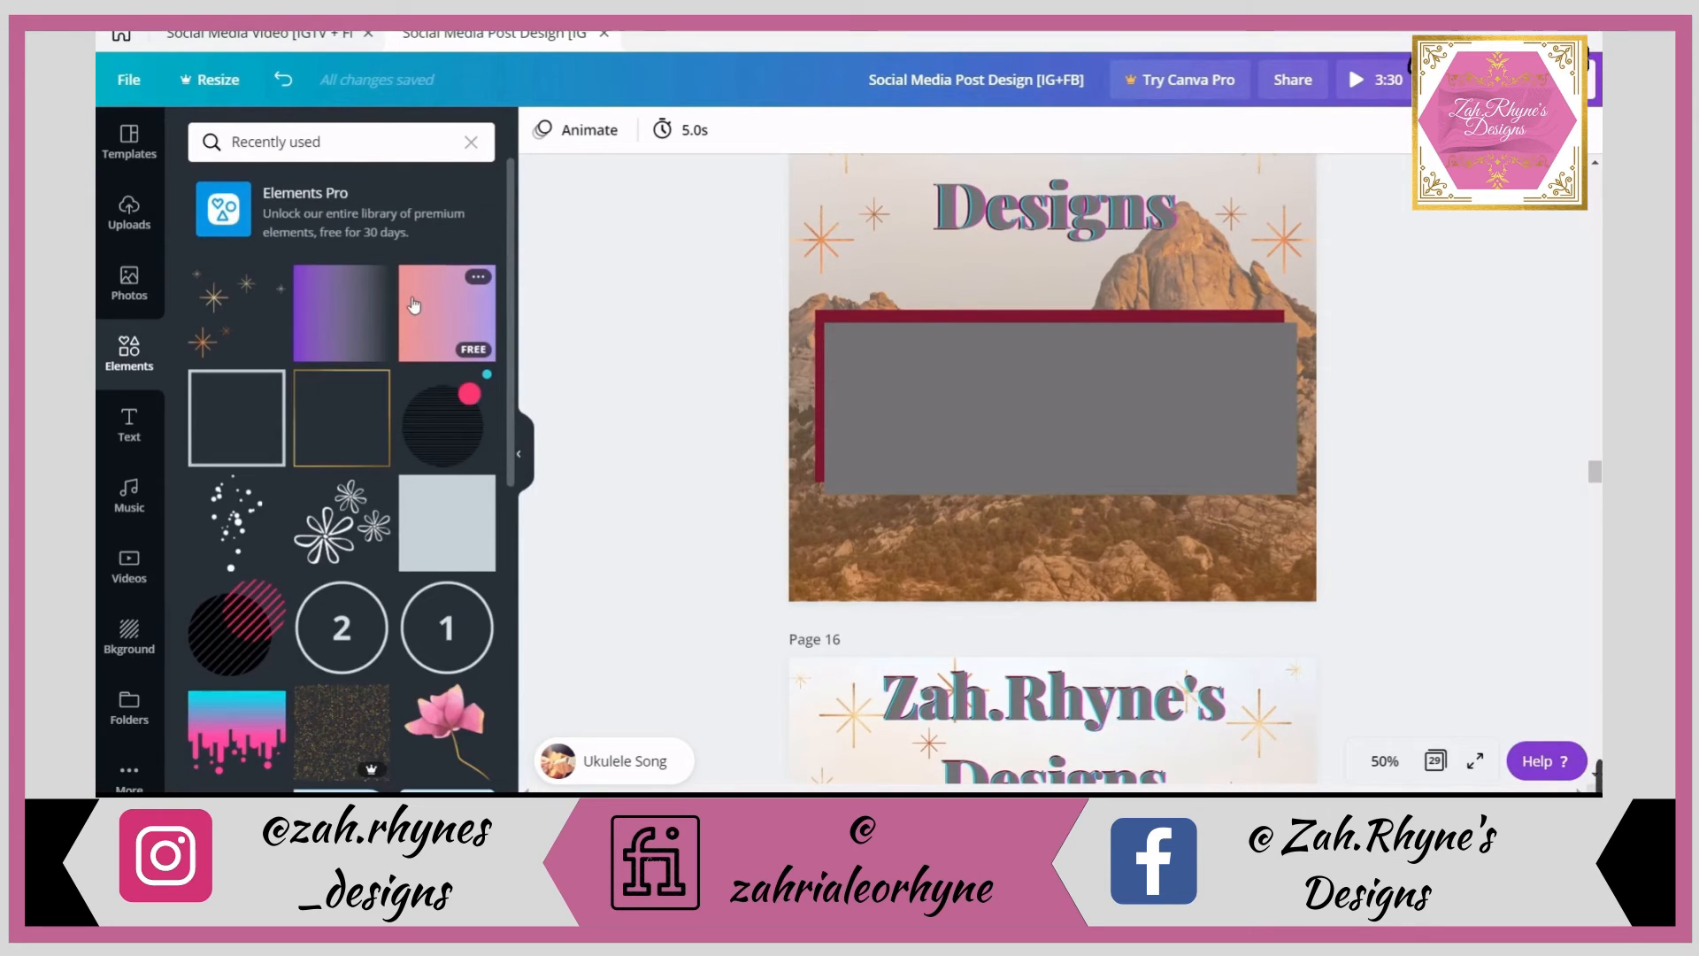
{"action": "left_click_drag", "start_coordinate": [443, 417], "coordinate": [925, 383]}
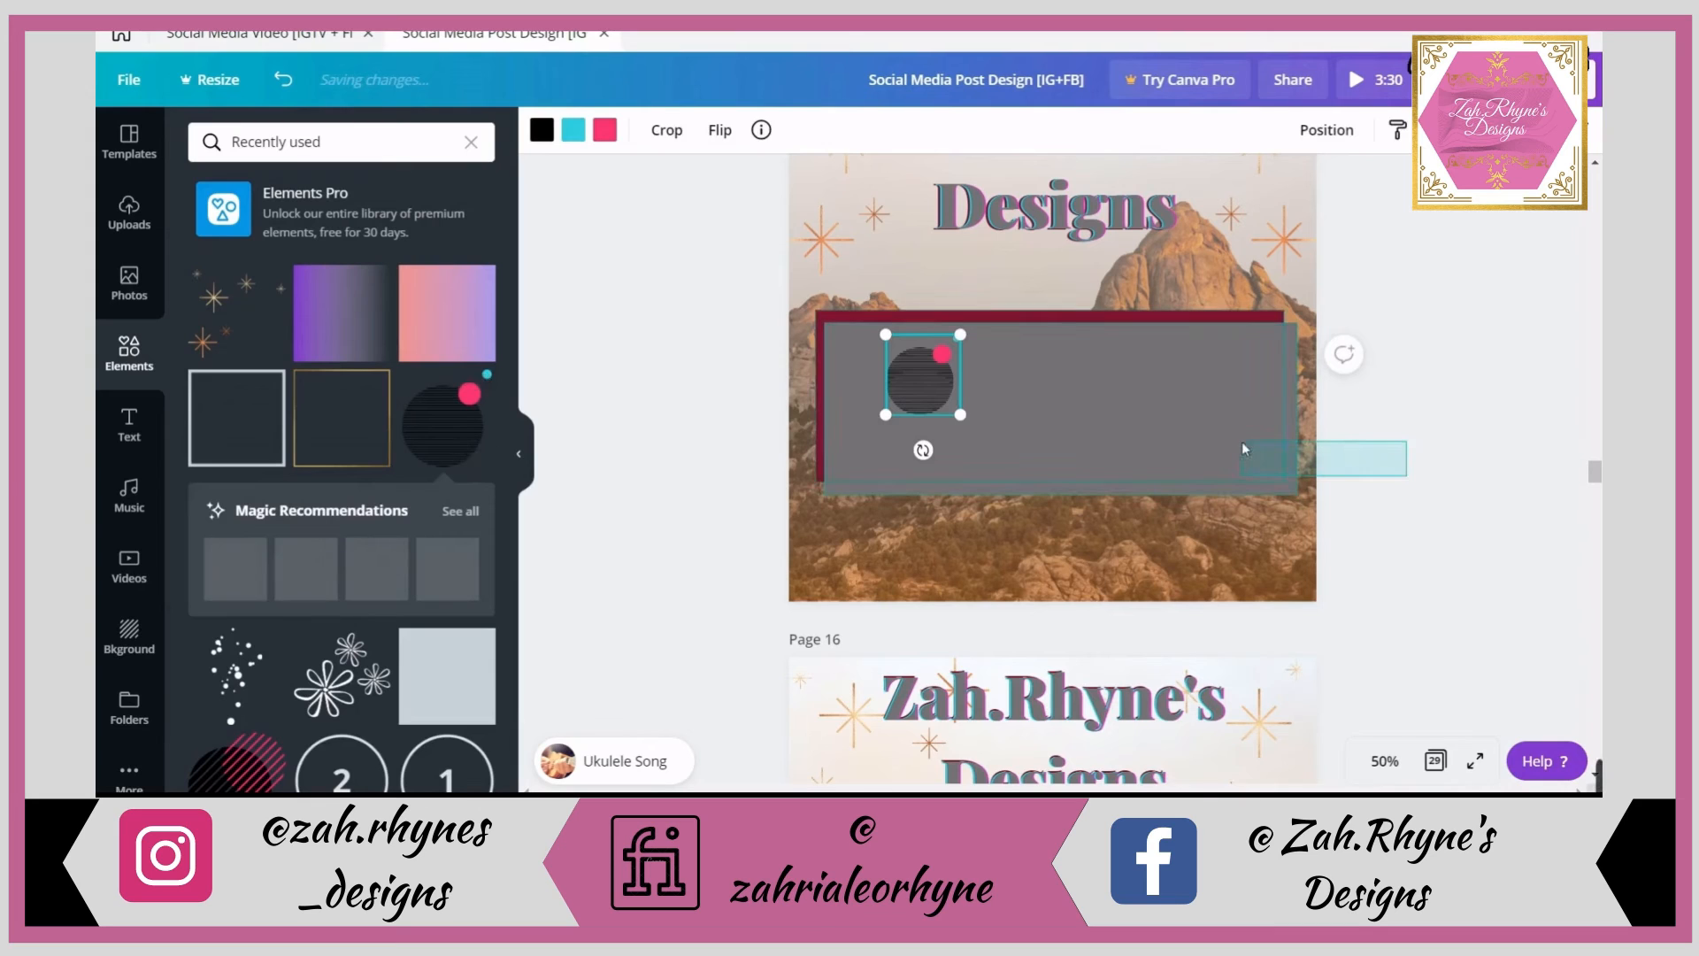
{"action": "left_click", "coordinate": [1243, 446]}
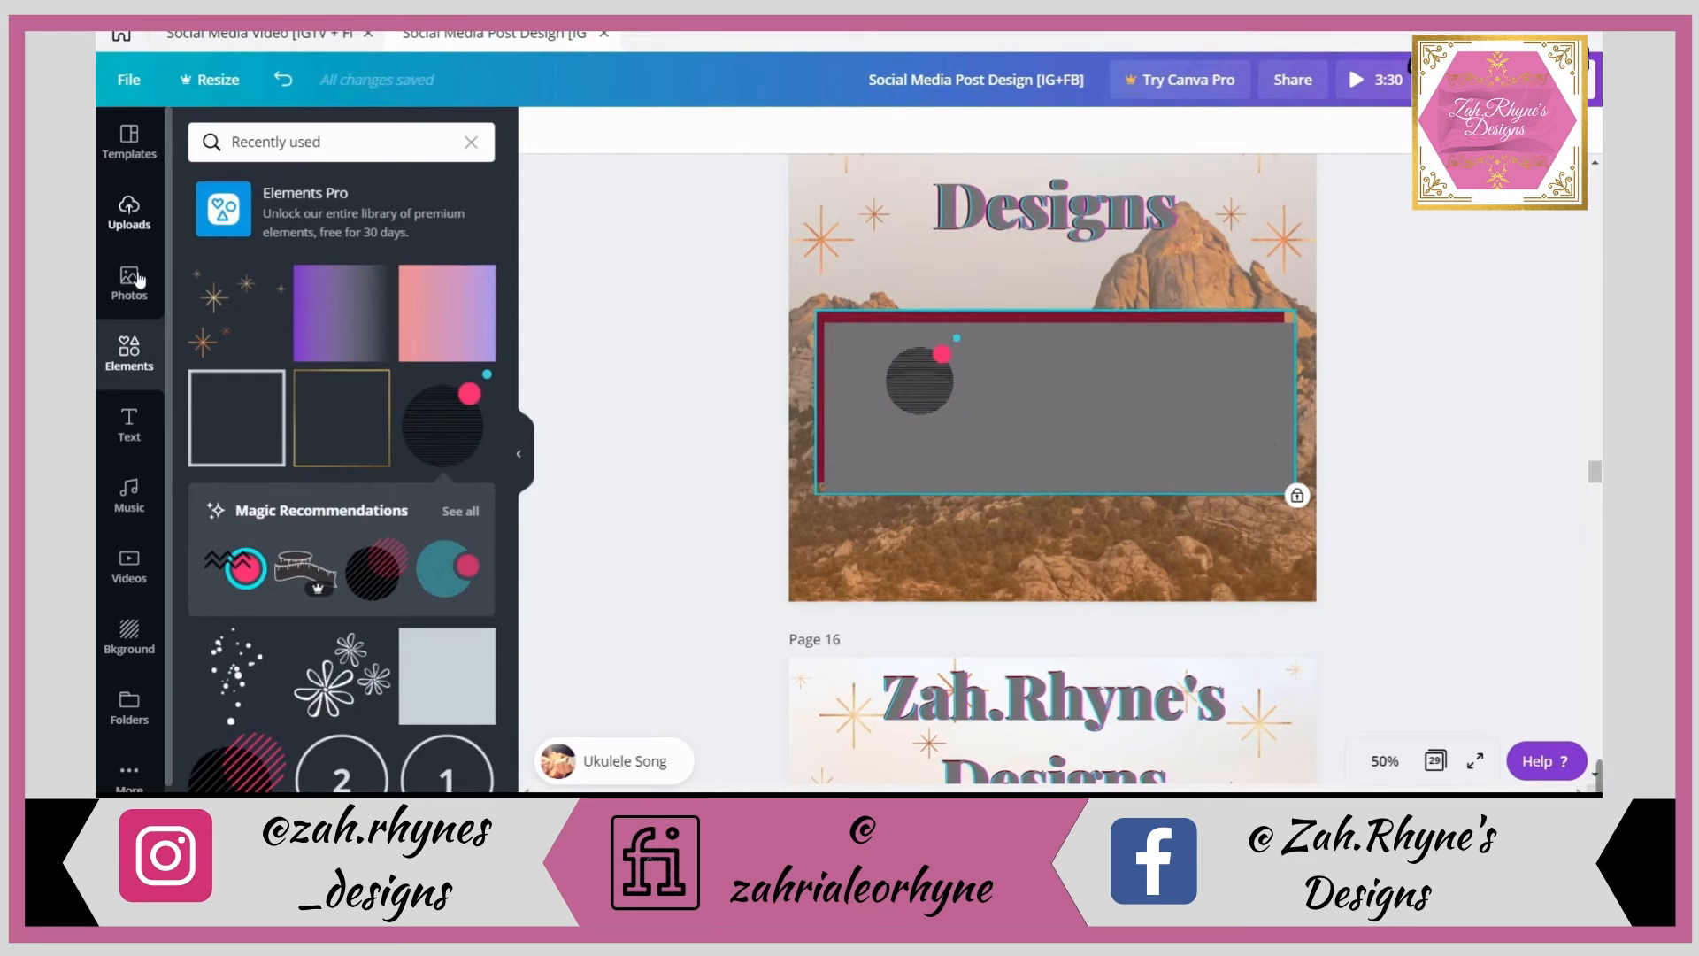
- Look through all the gradient elements for another decoration to use on the page
{"action": "scroll", "coordinate": [277, 351], "scroll_direction": "down", "scroll_amount": 2}
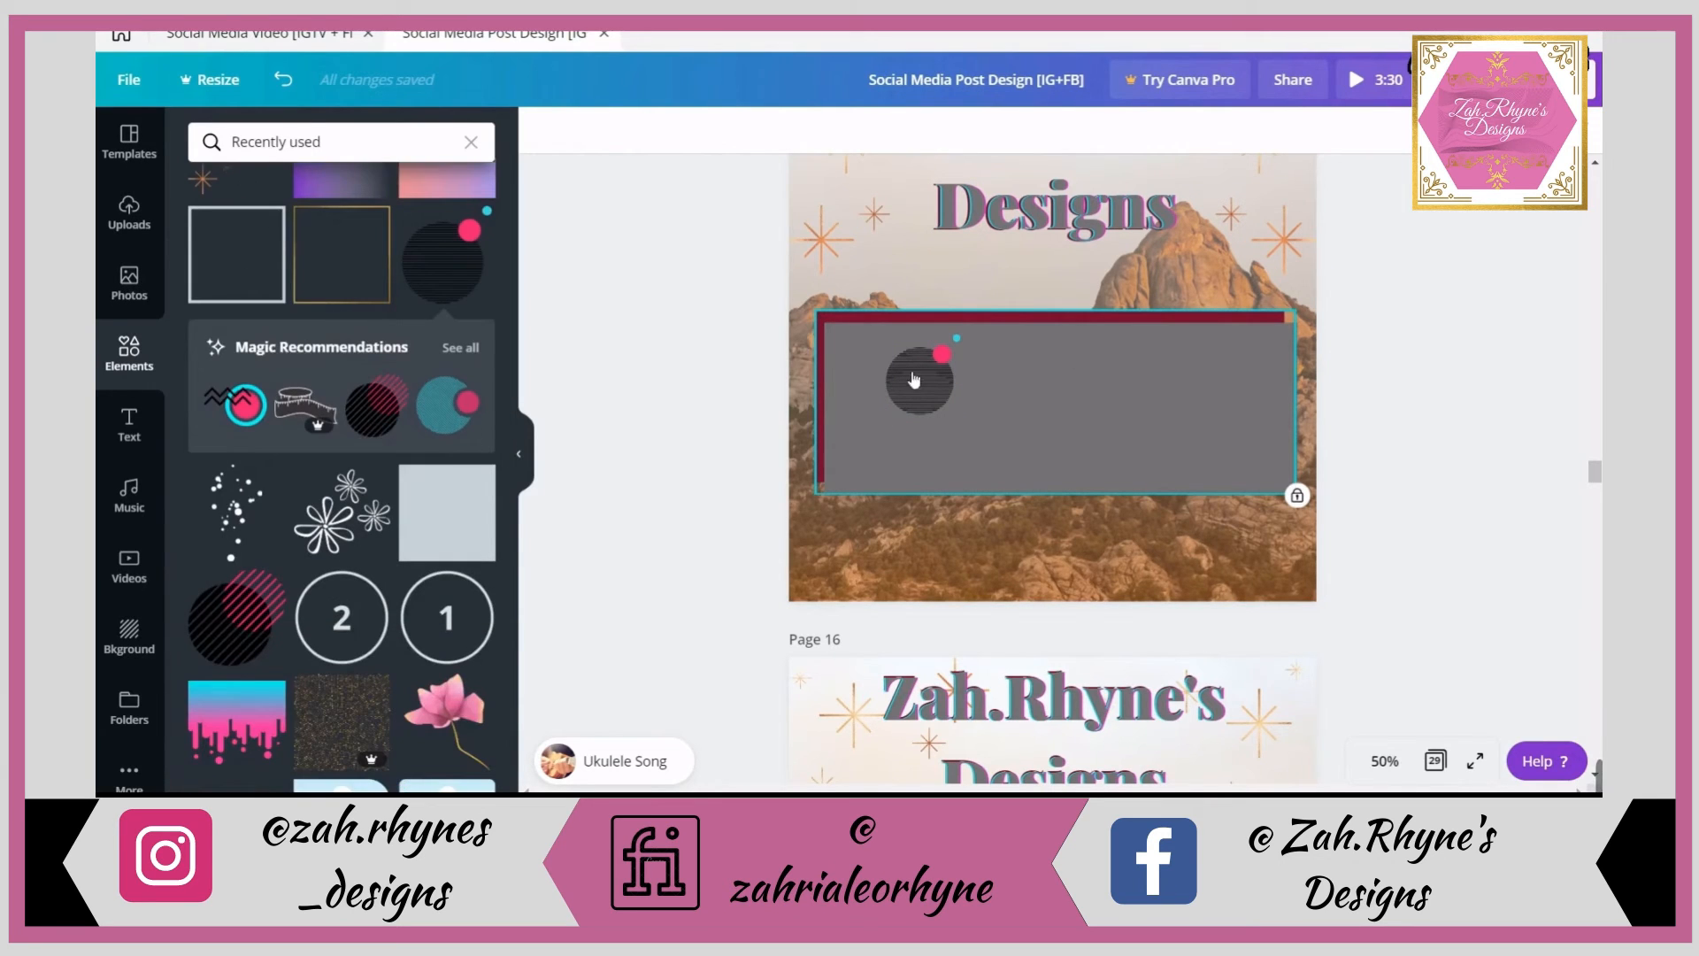
{"action": "left_click", "coordinate": [129, 352]}
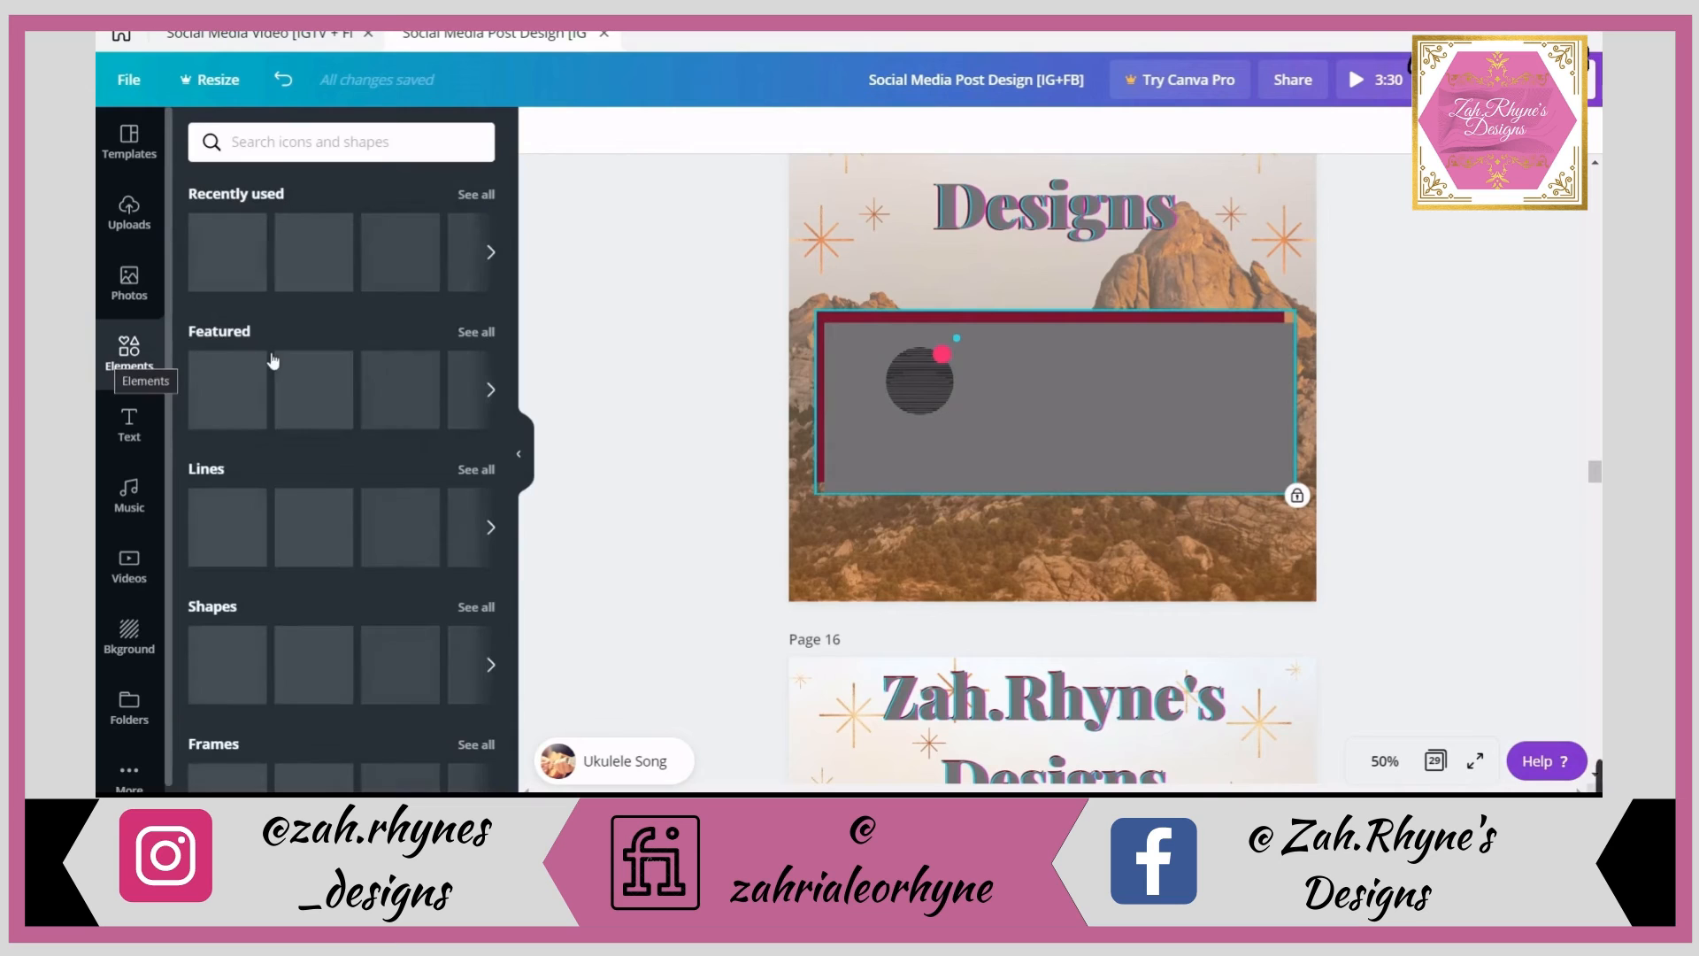
{"action": "scroll", "coordinate": [269, 358], "scroll_direction": "down", "scroll_amount": 5}
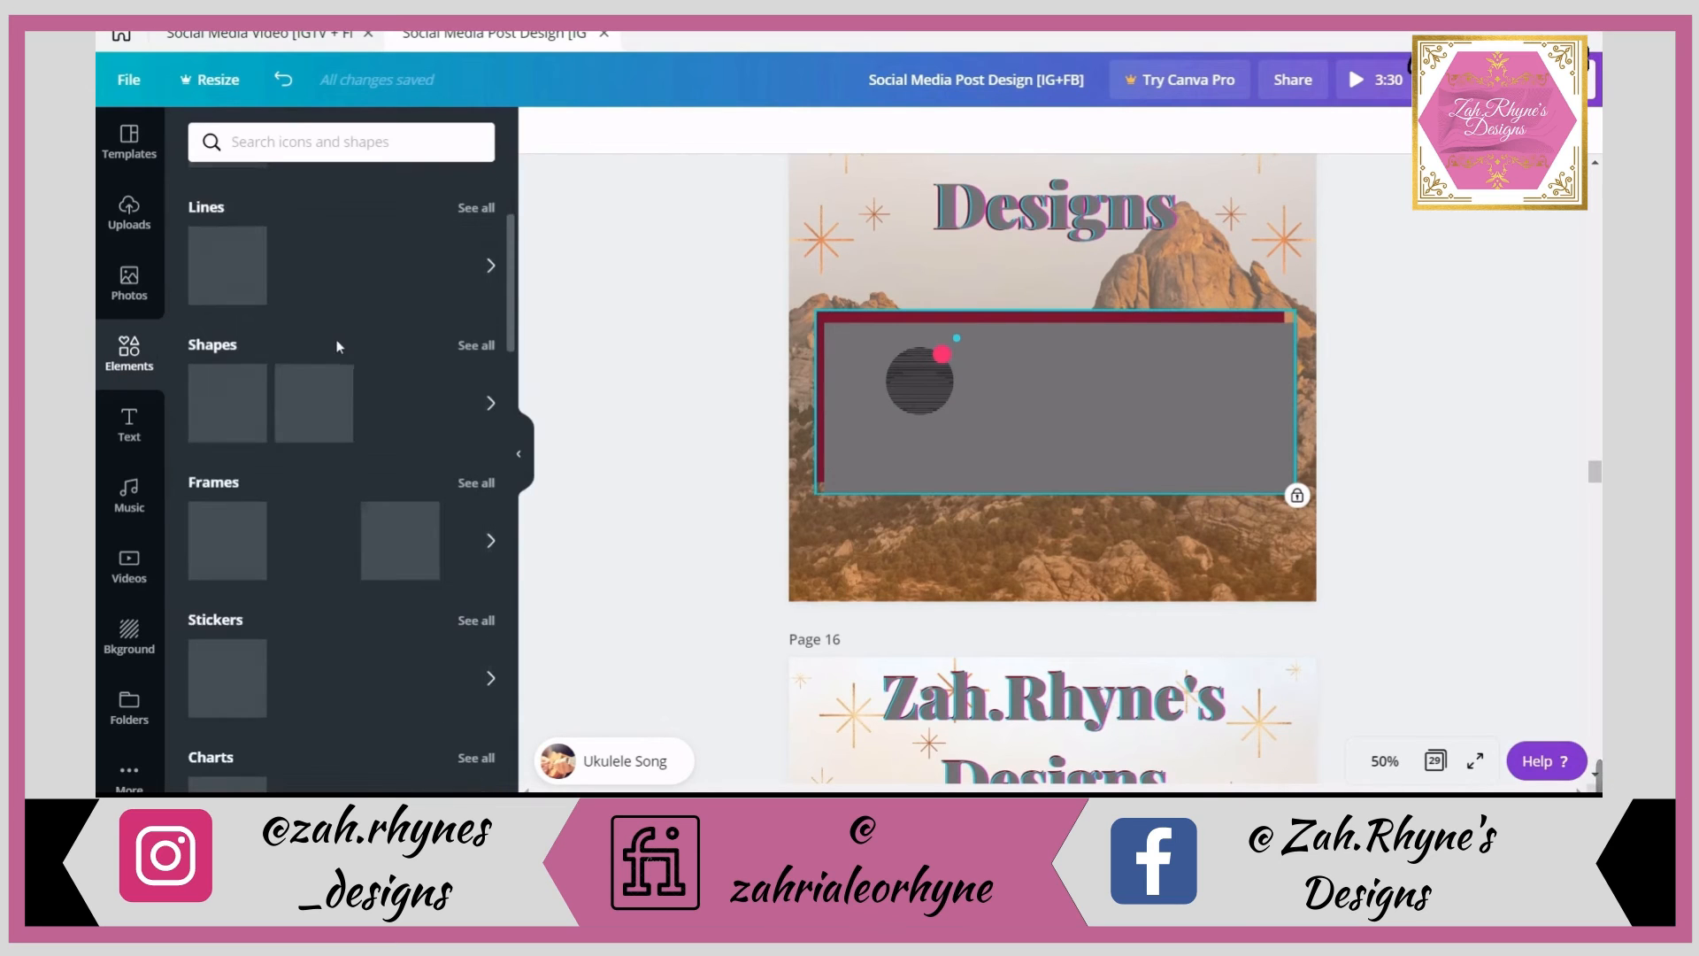
{"action": "scroll", "coordinate": [344, 352], "scroll_direction": "down", "scroll_amount": 5}
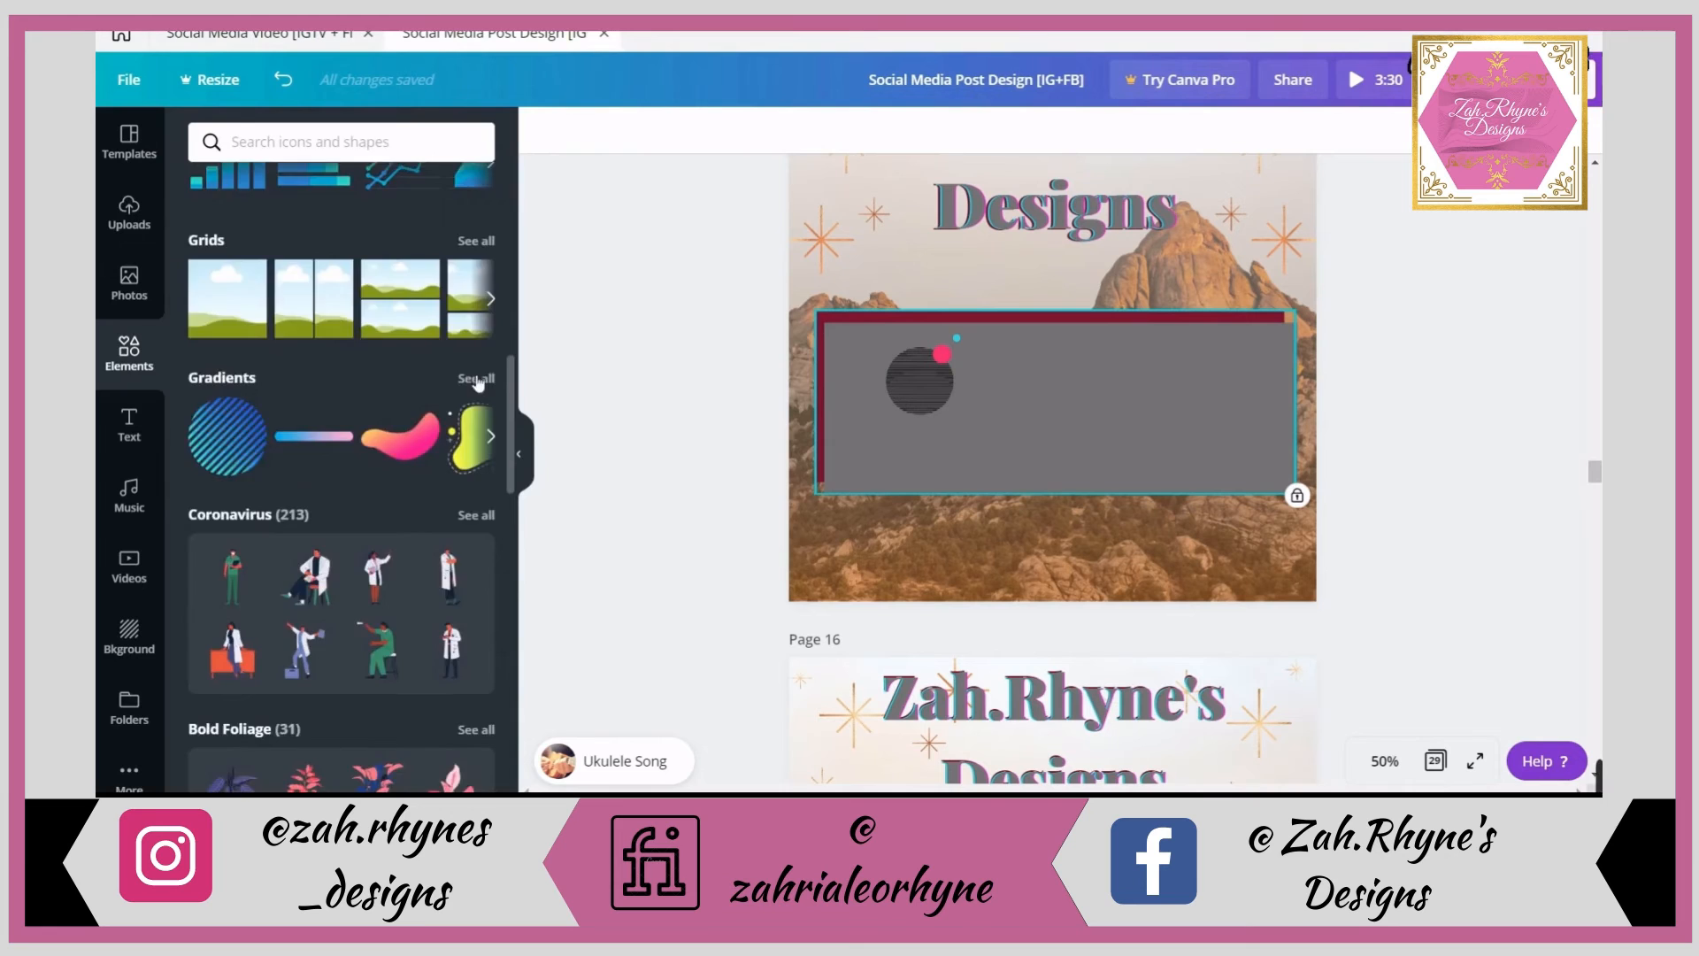
{"action": "left_click", "coordinate": [478, 380]}
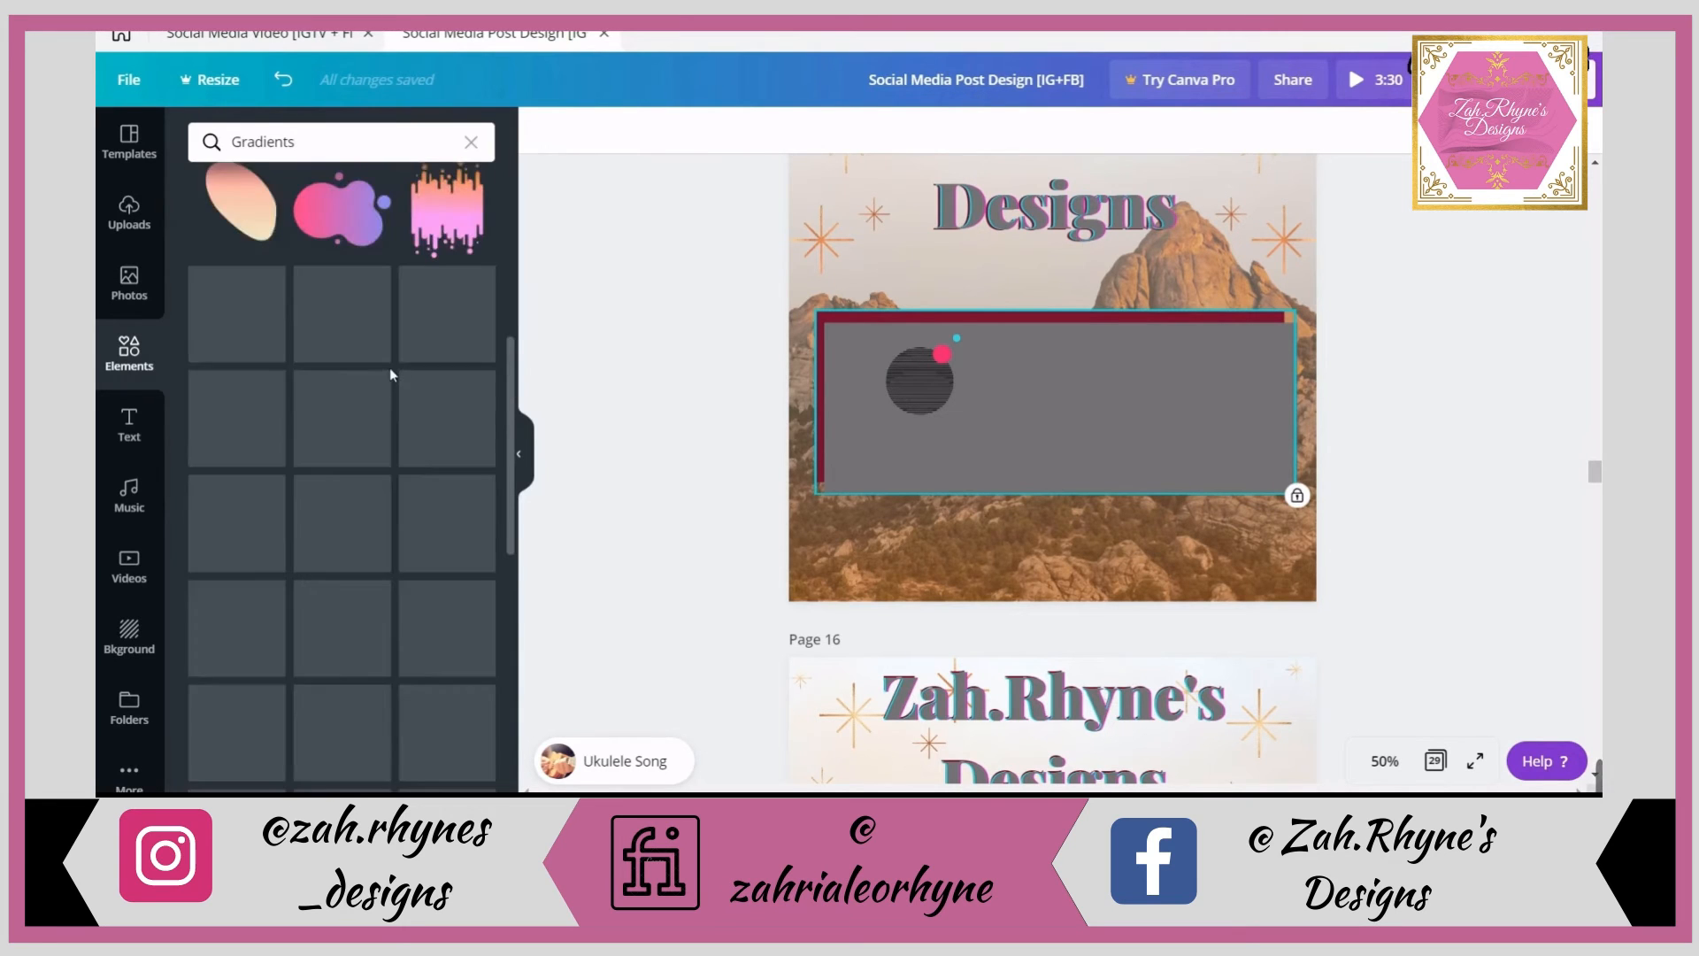
{"action": "scroll", "coordinate": [387, 358], "scroll_direction": "down", "scroll_amount": 3}
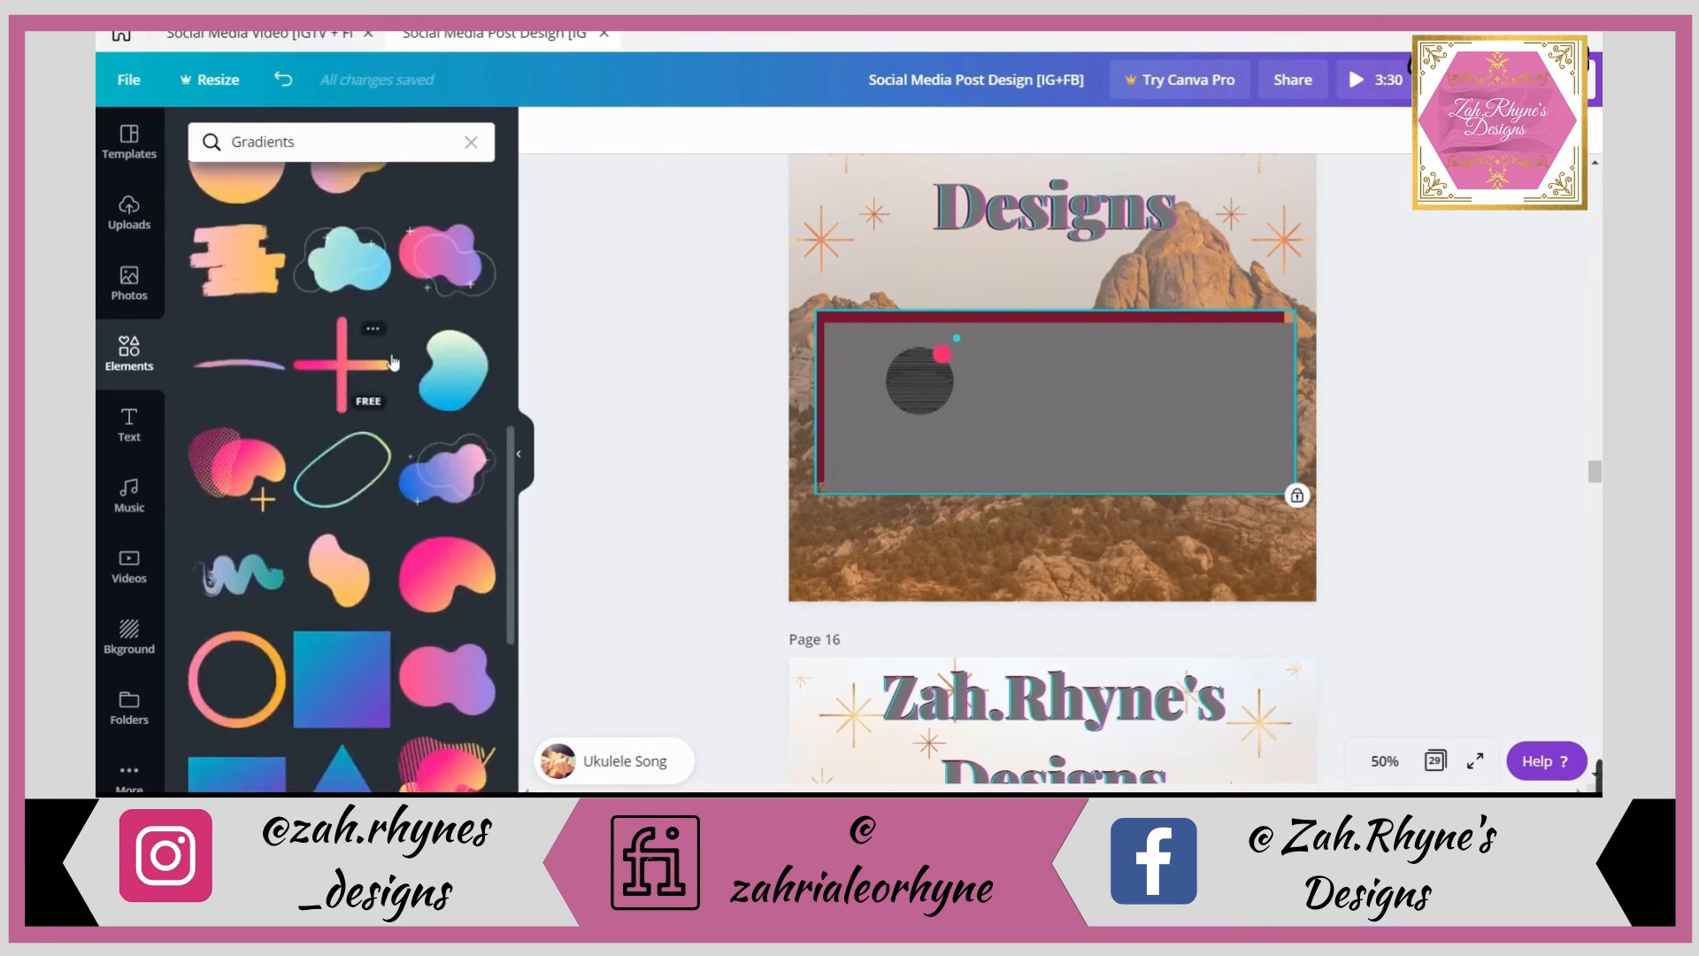
{"action": "scroll", "coordinate": [392, 361], "scroll_direction": "down", "scroll_amount": 8}
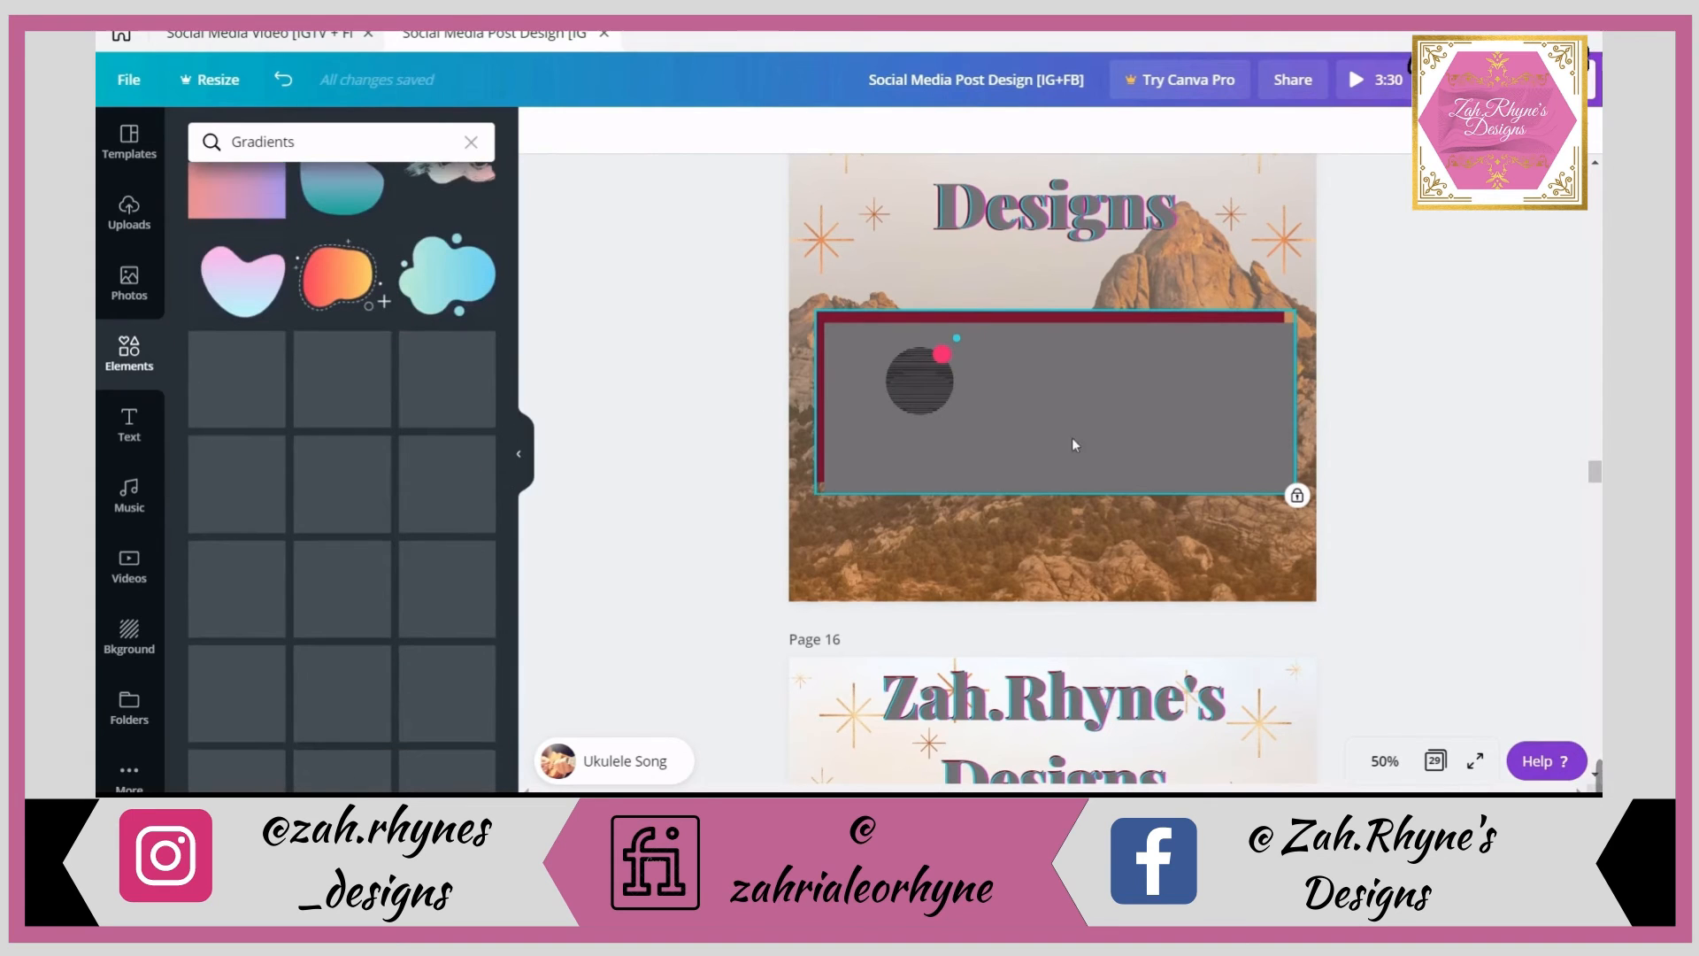
{"action": "scroll", "coordinate": [469, 294], "scroll_direction": "down", "scroll_amount": 3}
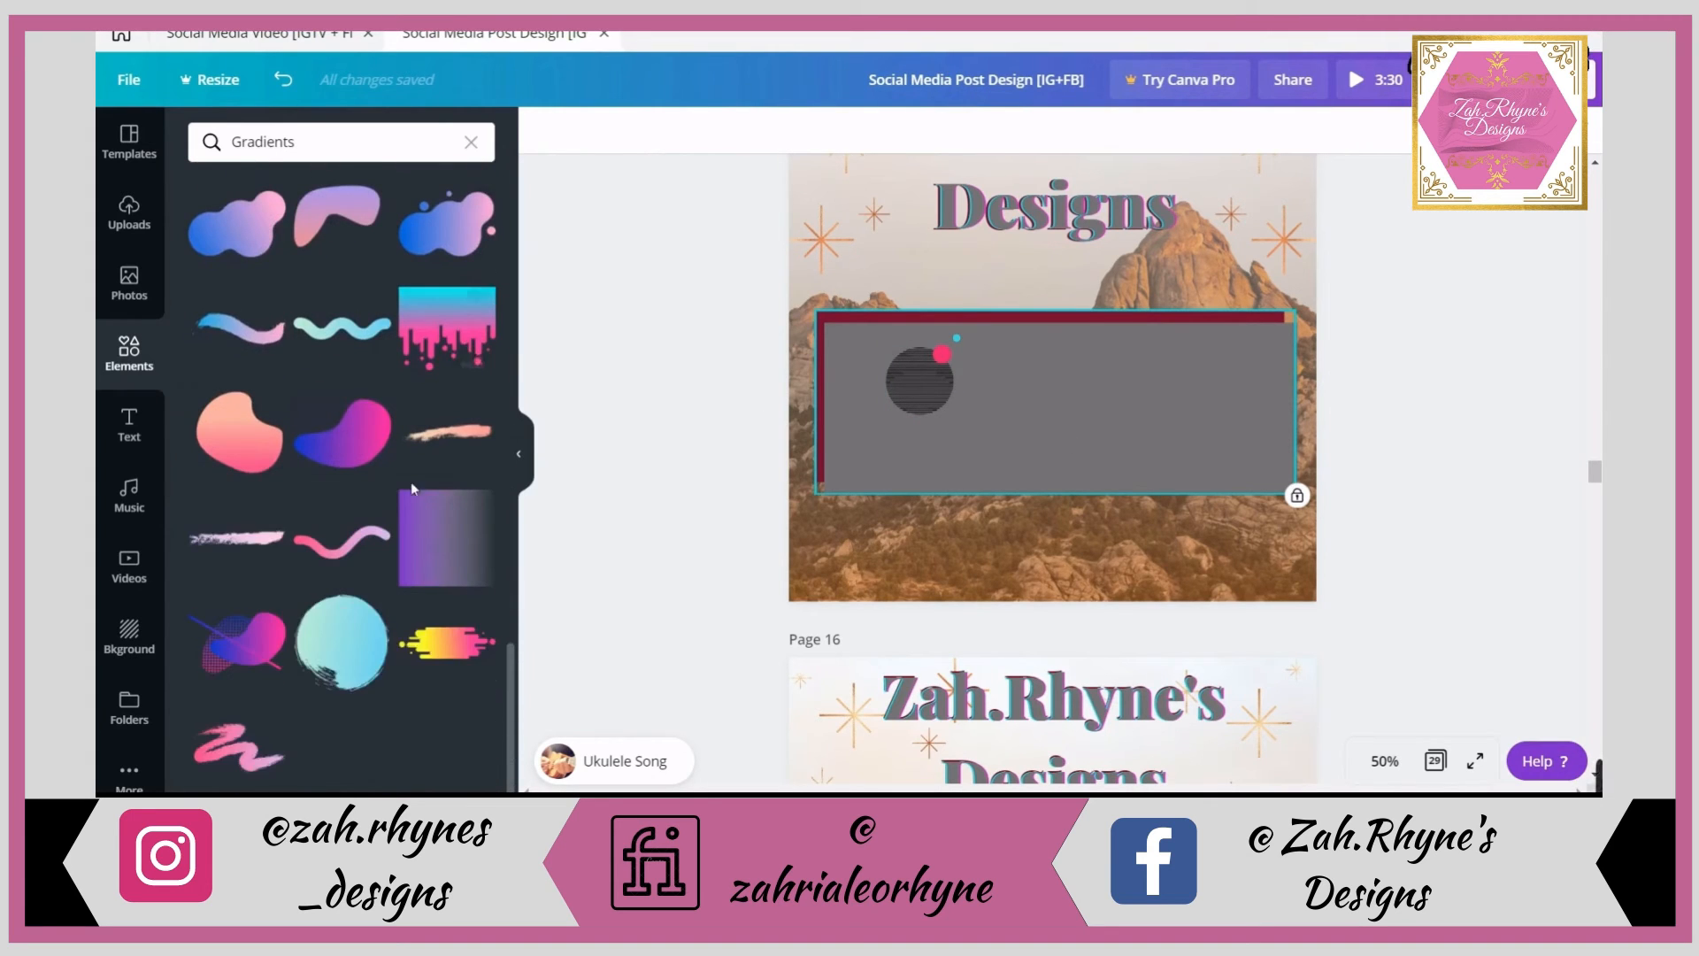
{"action": "scroll", "coordinate": [411, 487], "scroll_direction": "up", "scroll_amount": 10}
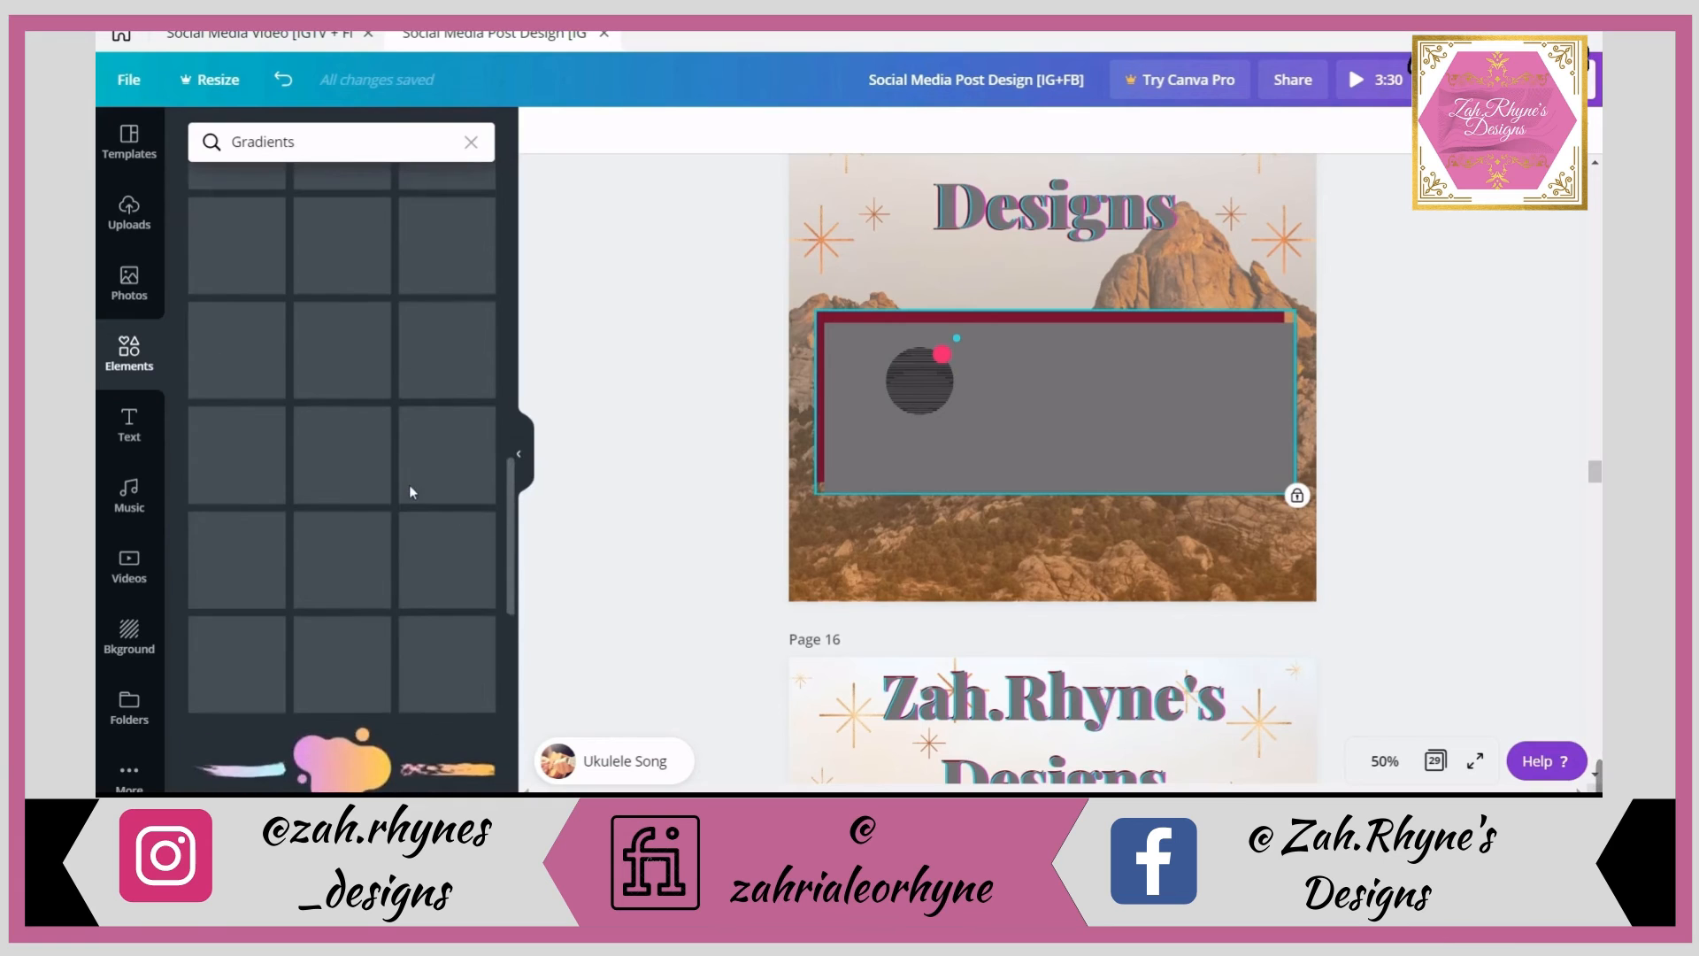
{"action": "scroll", "coordinate": [428, 478], "scroll_direction": "up", "scroll_amount": 6}
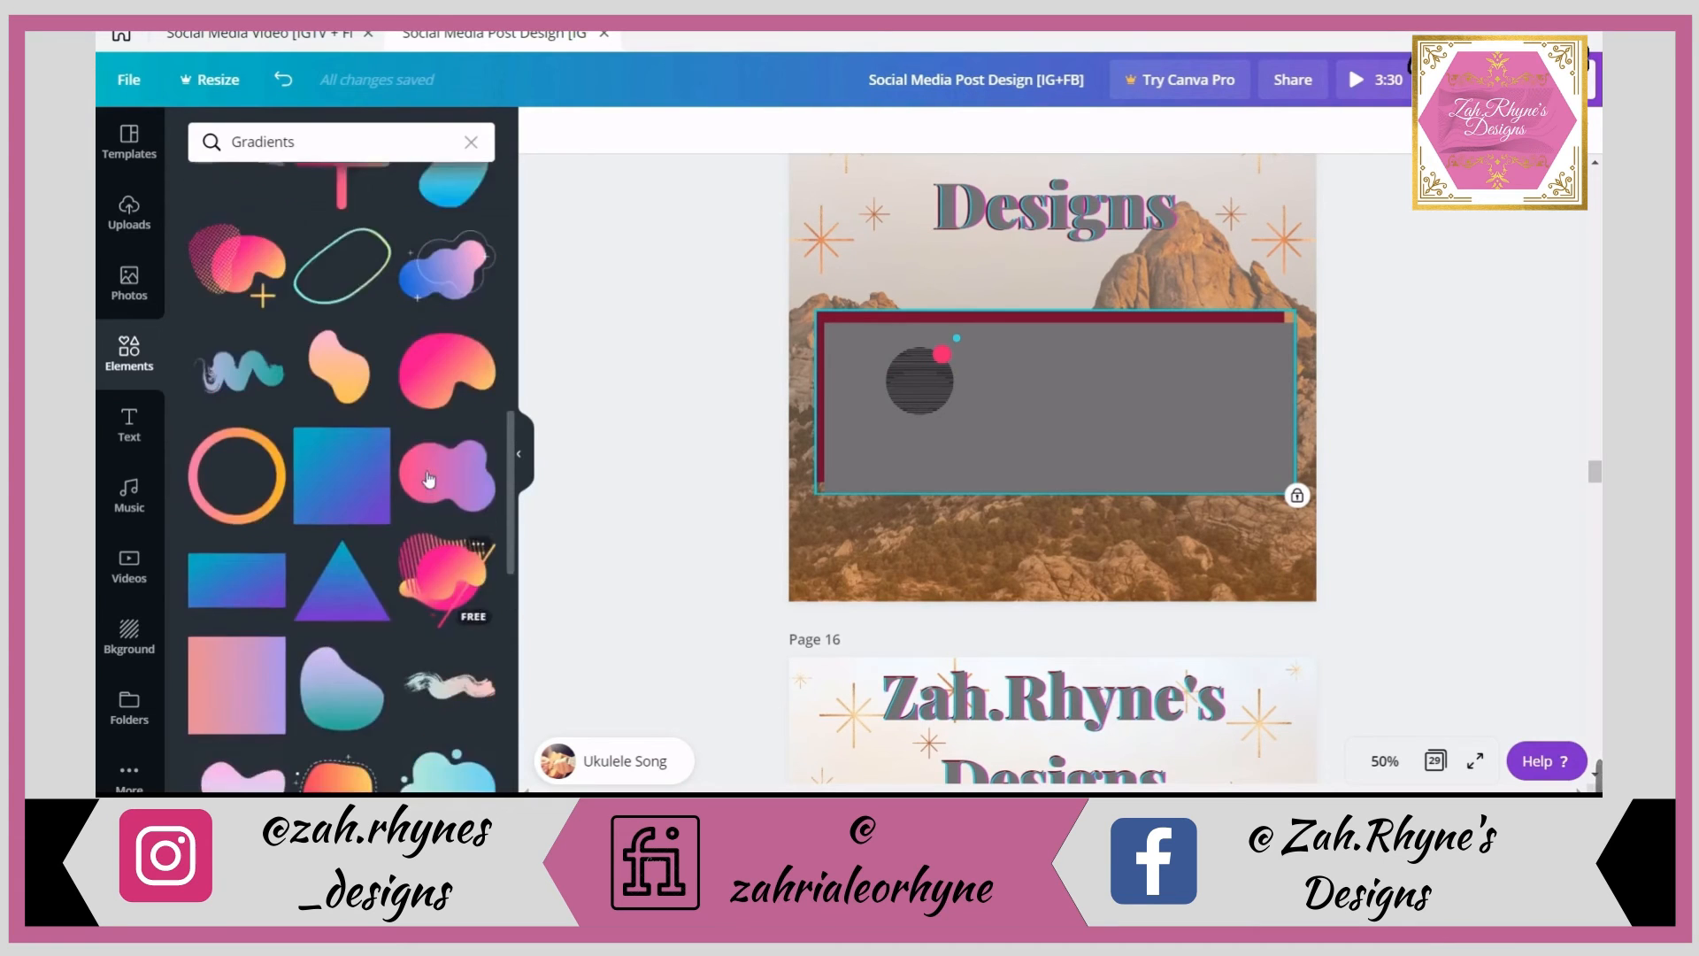
{"action": "scroll", "coordinate": [423, 478], "scroll_direction": "up", "scroll_amount": 5}
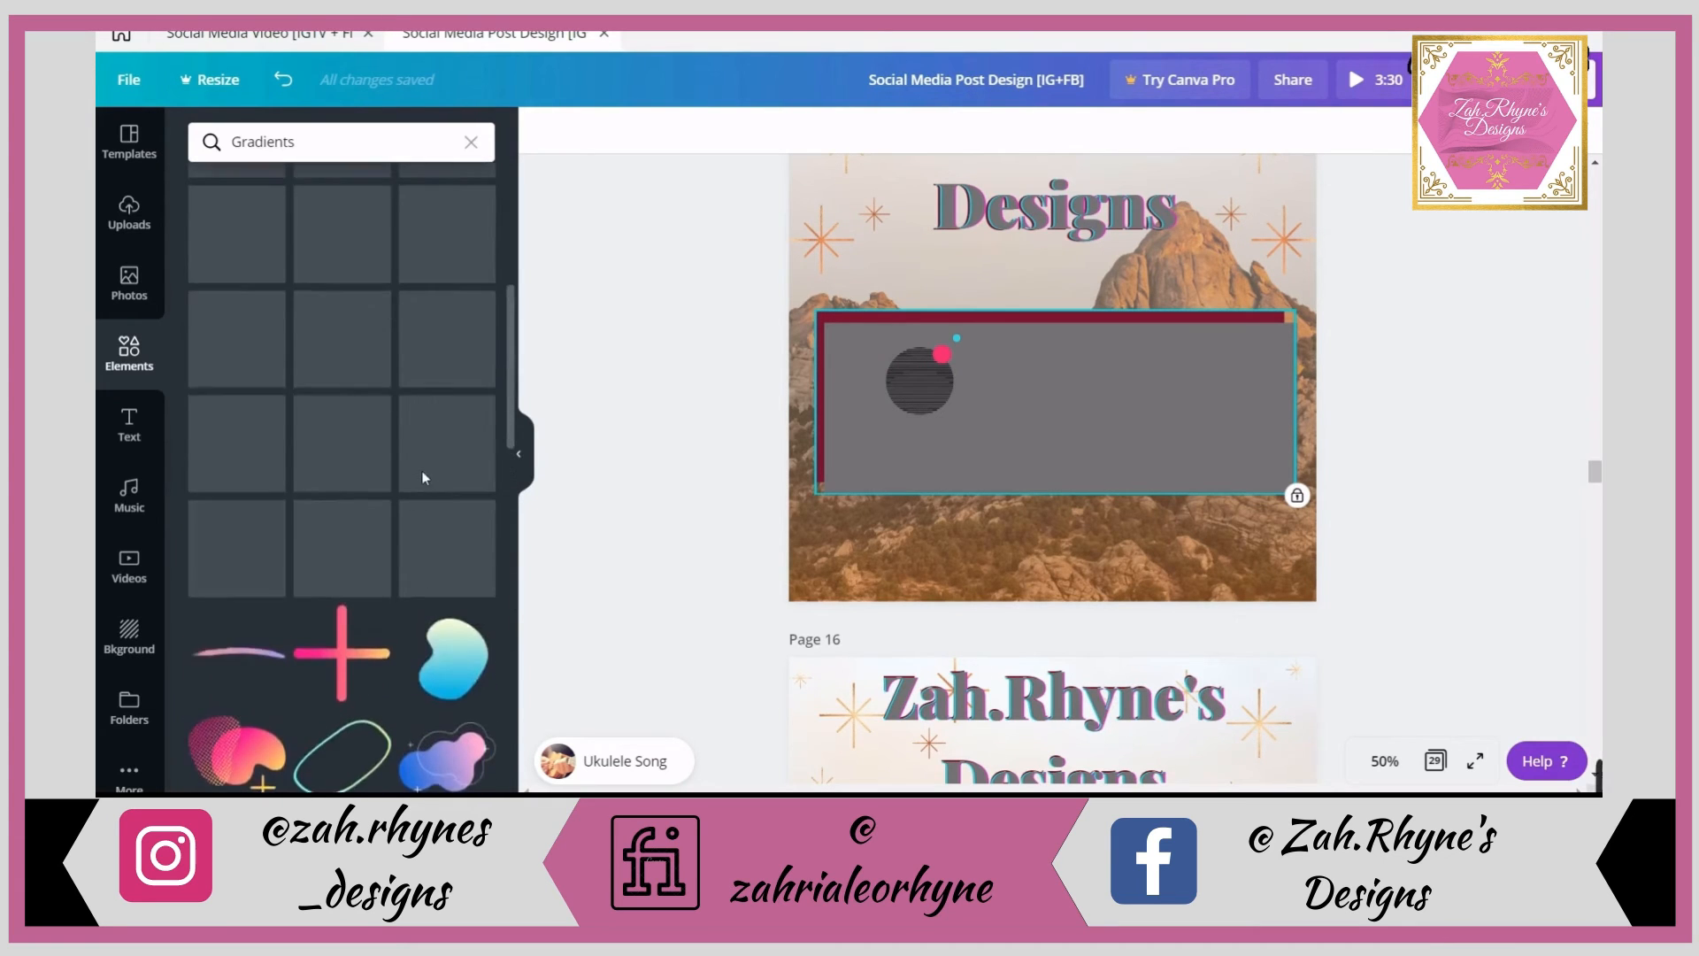
{"action": "scroll", "coordinate": [422, 472], "scroll_direction": "down", "scroll_amount": 2}
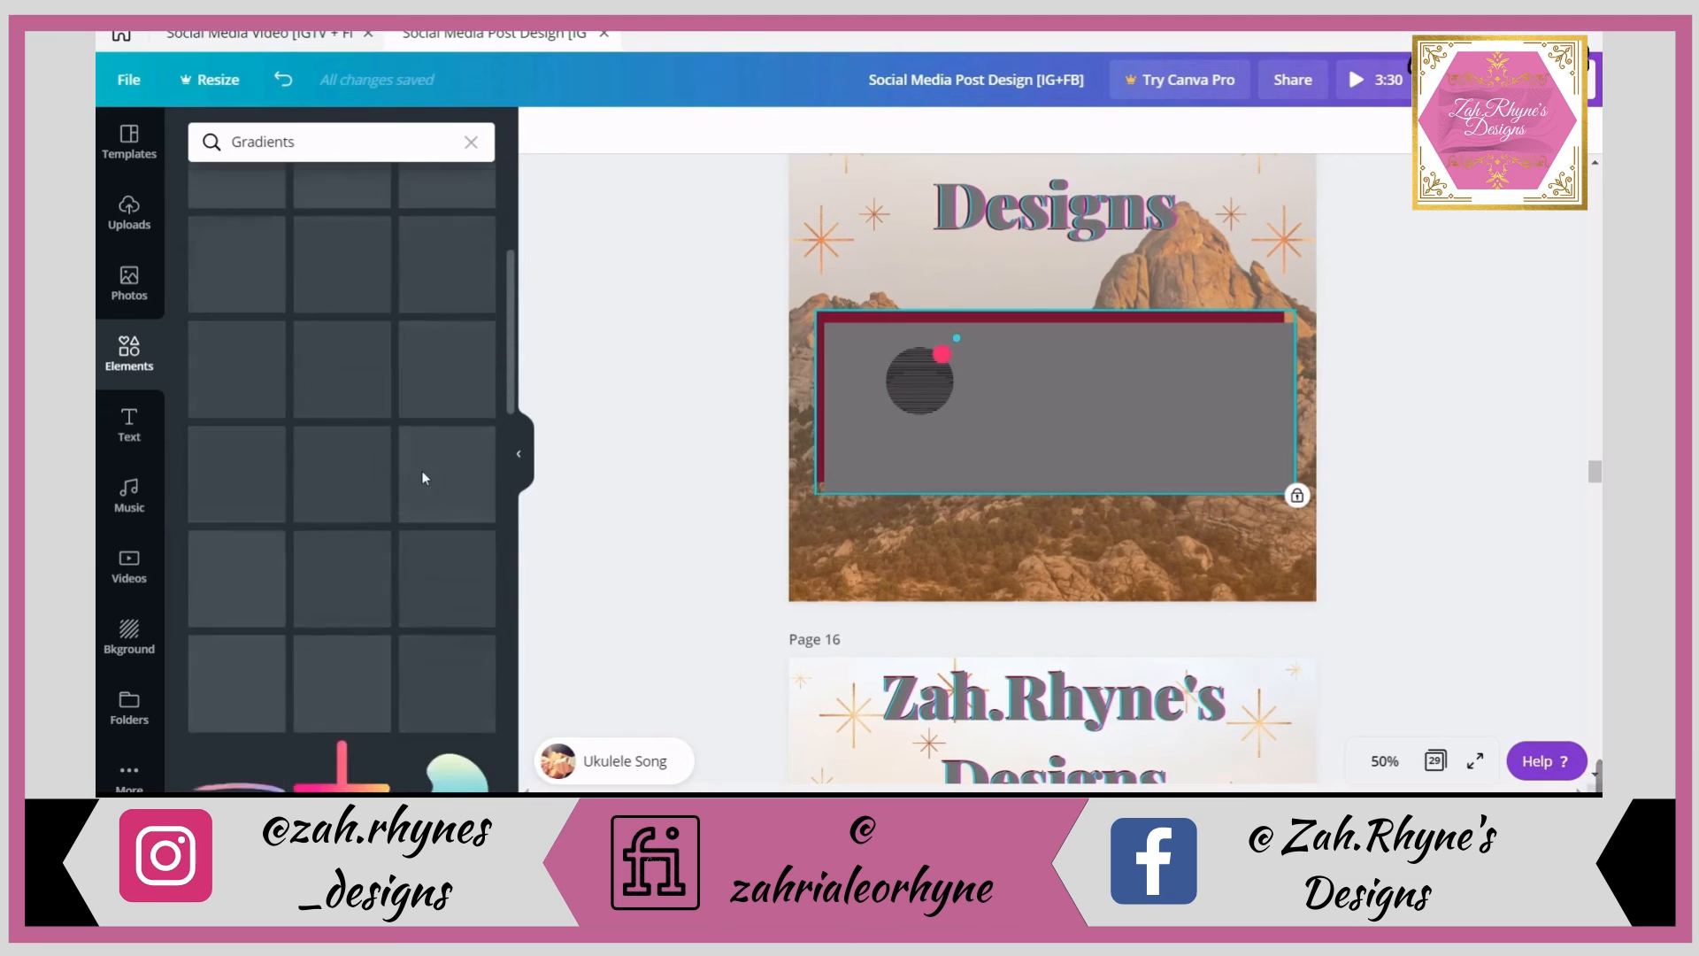
{"action": "scroll", "coordinate": [431, 505], "scroll_direction": "up", "scroll_amount": 3}
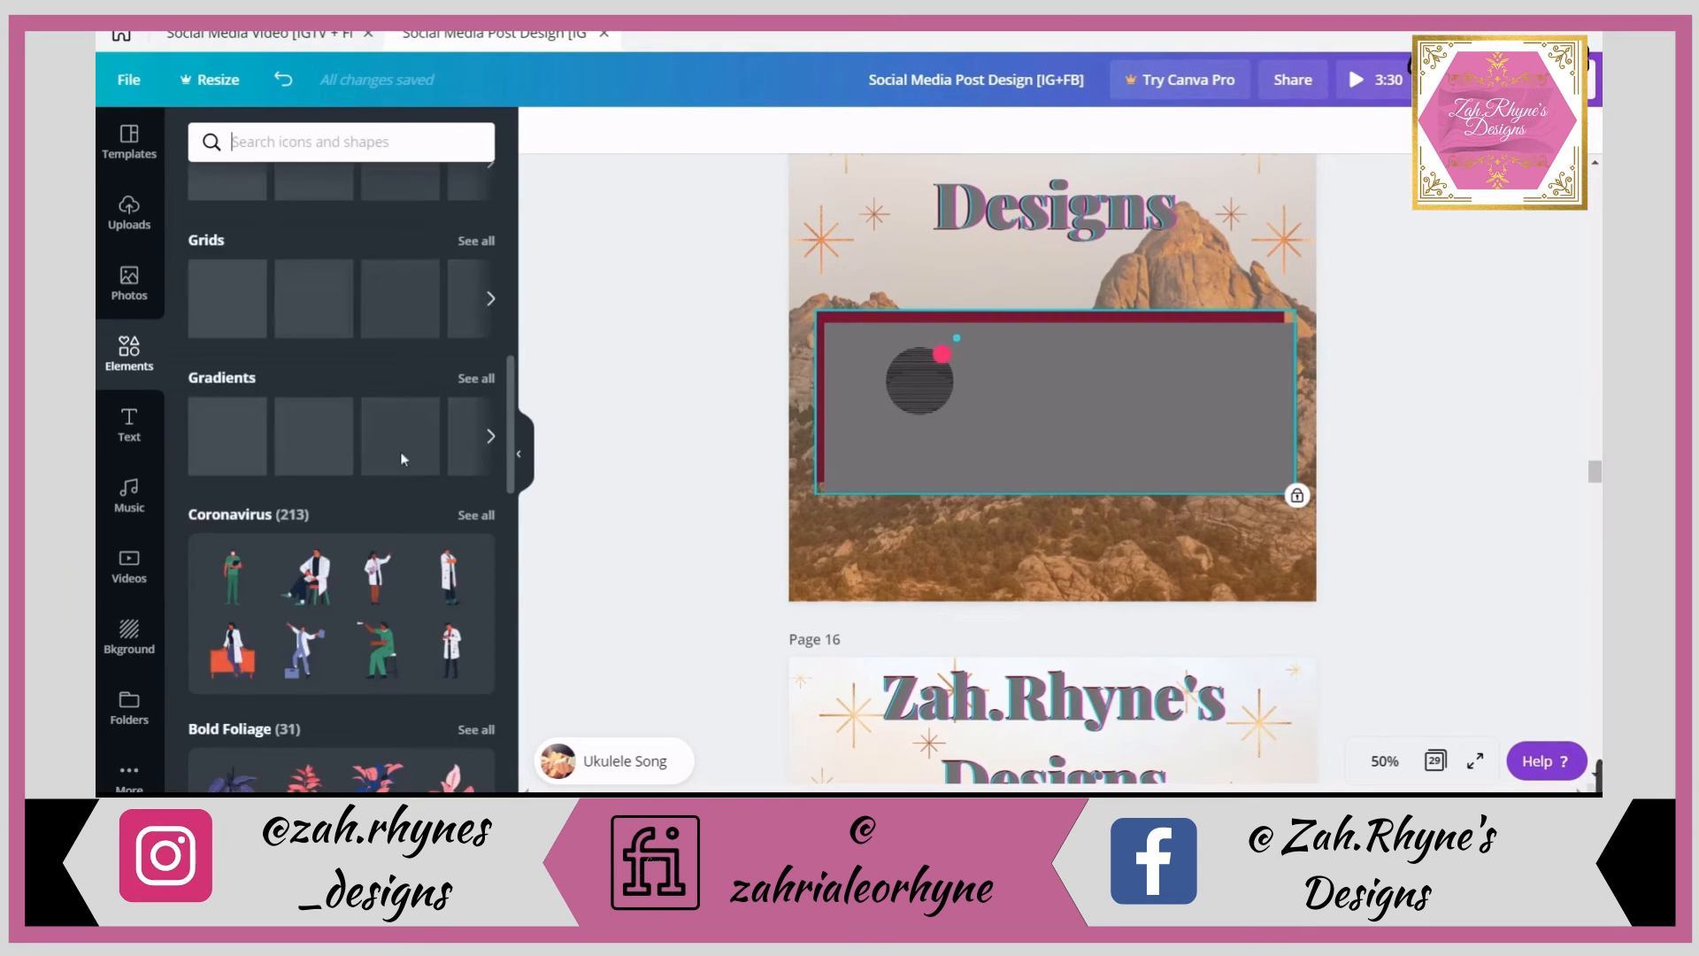
- Browse the element categories and the full Shapes collection for another decoration for page 15
{"action": "scroll", "coordinate": [390, 491], "scroll_direction": "down", "scroll_amount": 1}
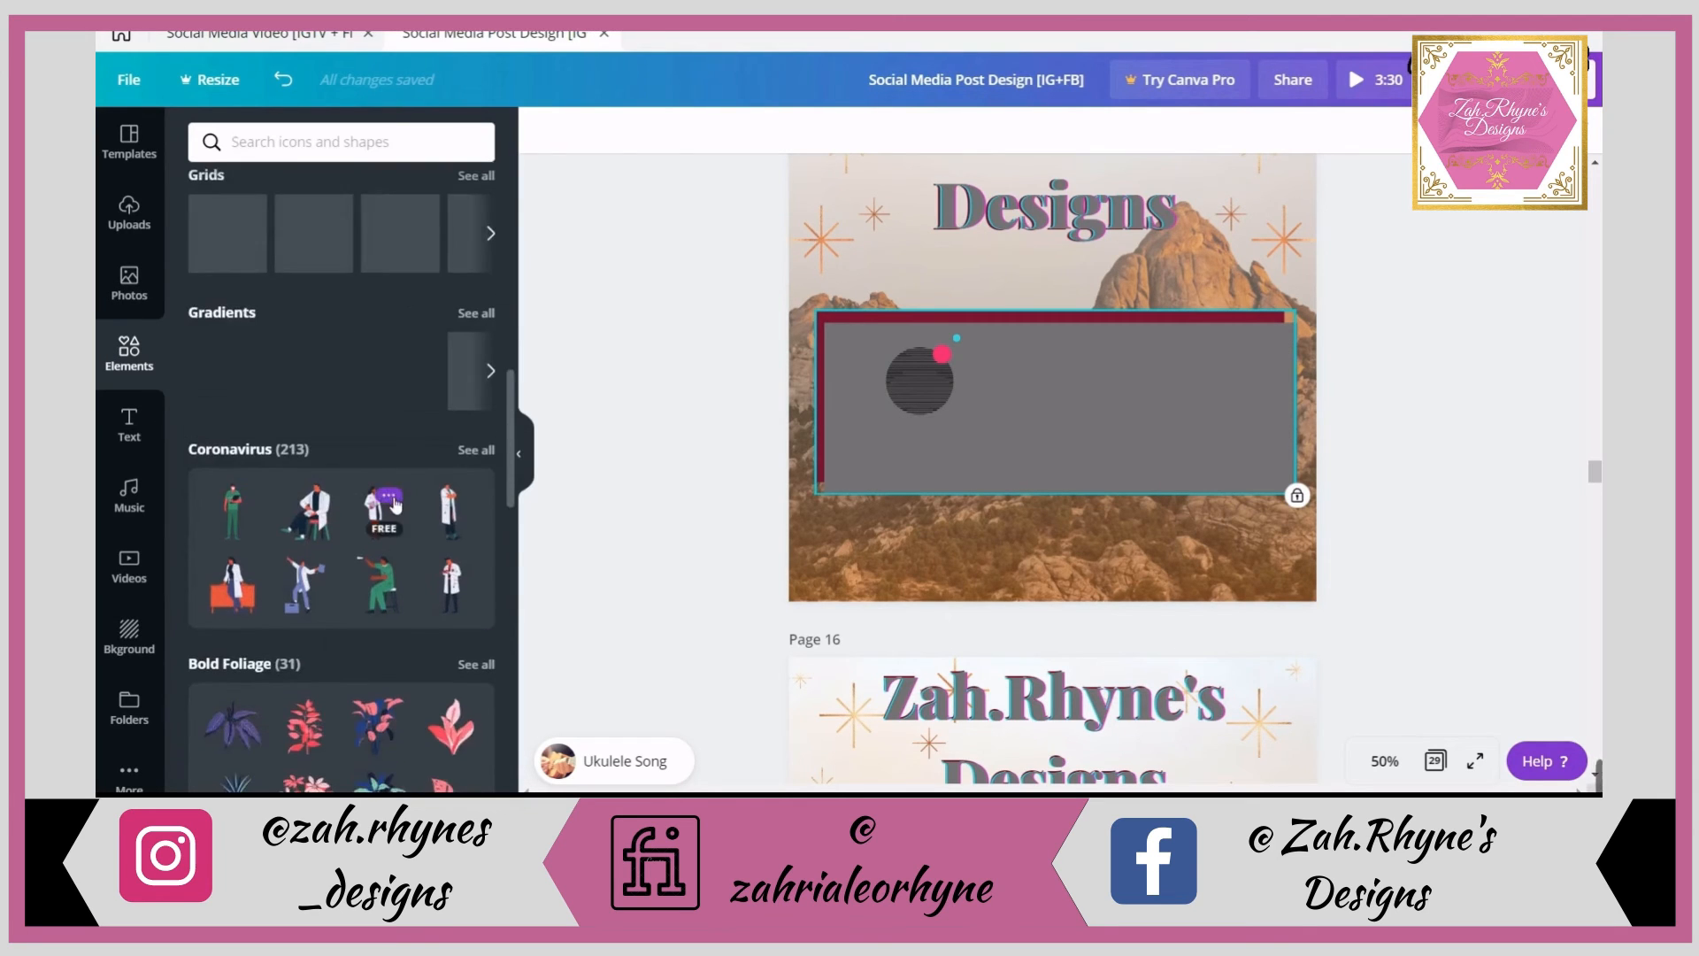
{"action": "scroll", "coordinate": [394, 500], "scroll_direction": "down", "scroll_amount": 5}
{"action": "scroll", "coordinate": [389, 501], "scroll_direction": "down", "scroll_amount": 5}
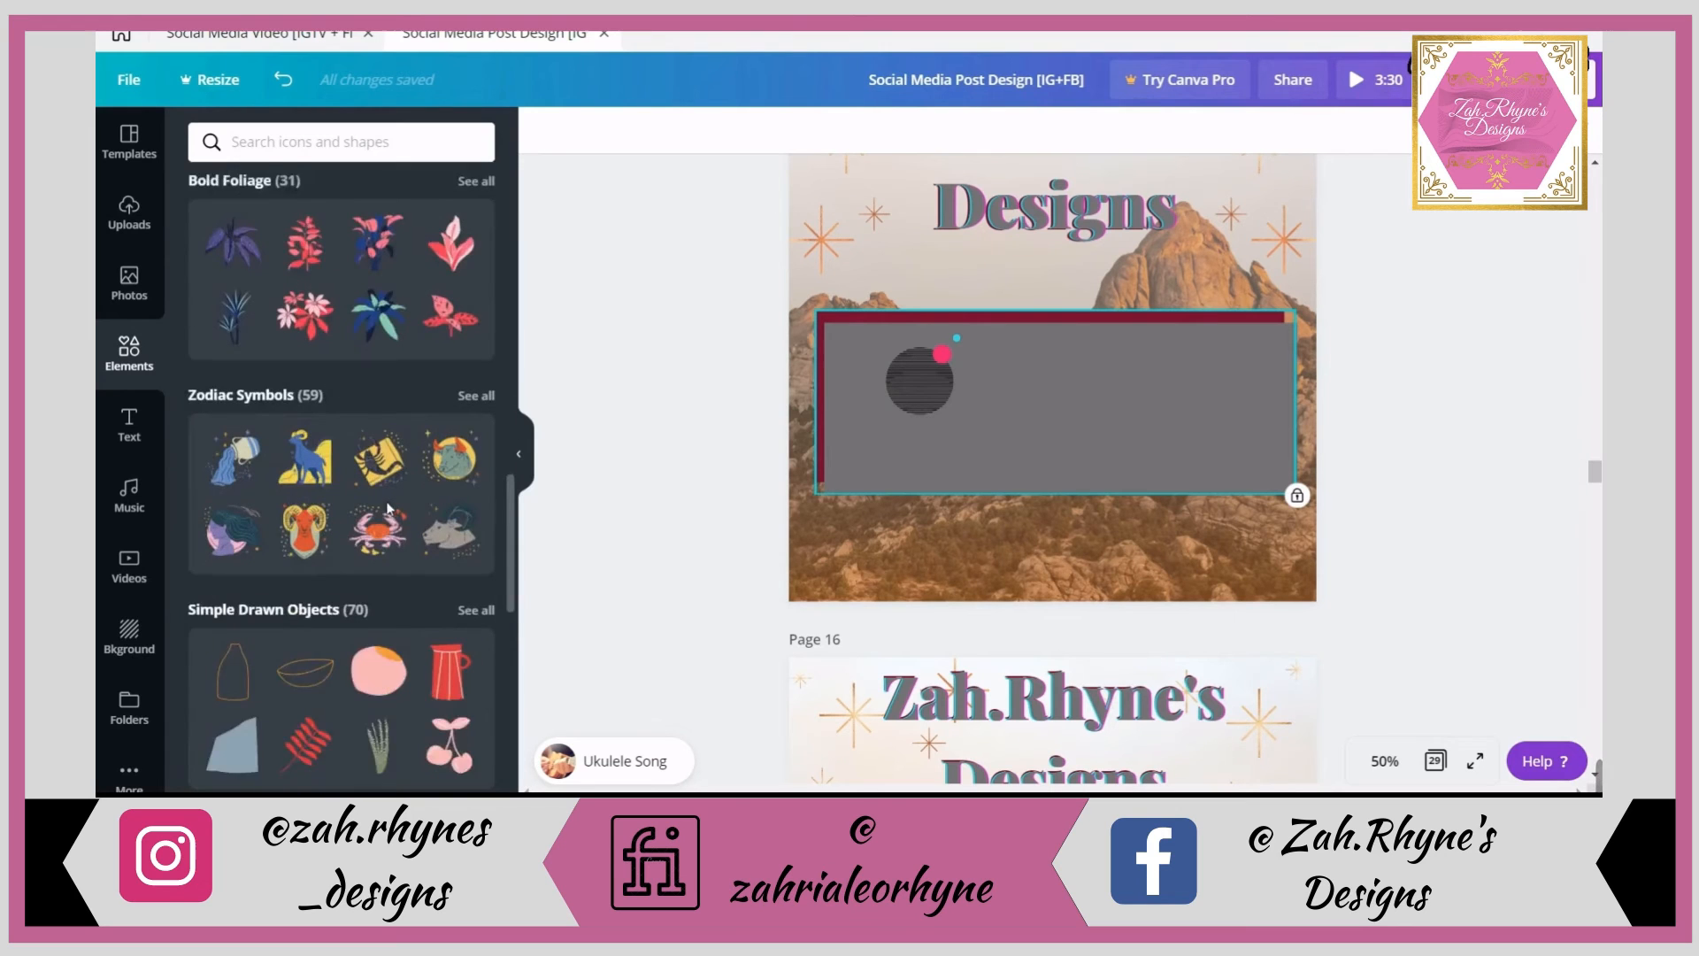
{"action": "scroll", "coordinate": [389, 518], "scroll_direction": "down", "scroll_amount": 5}
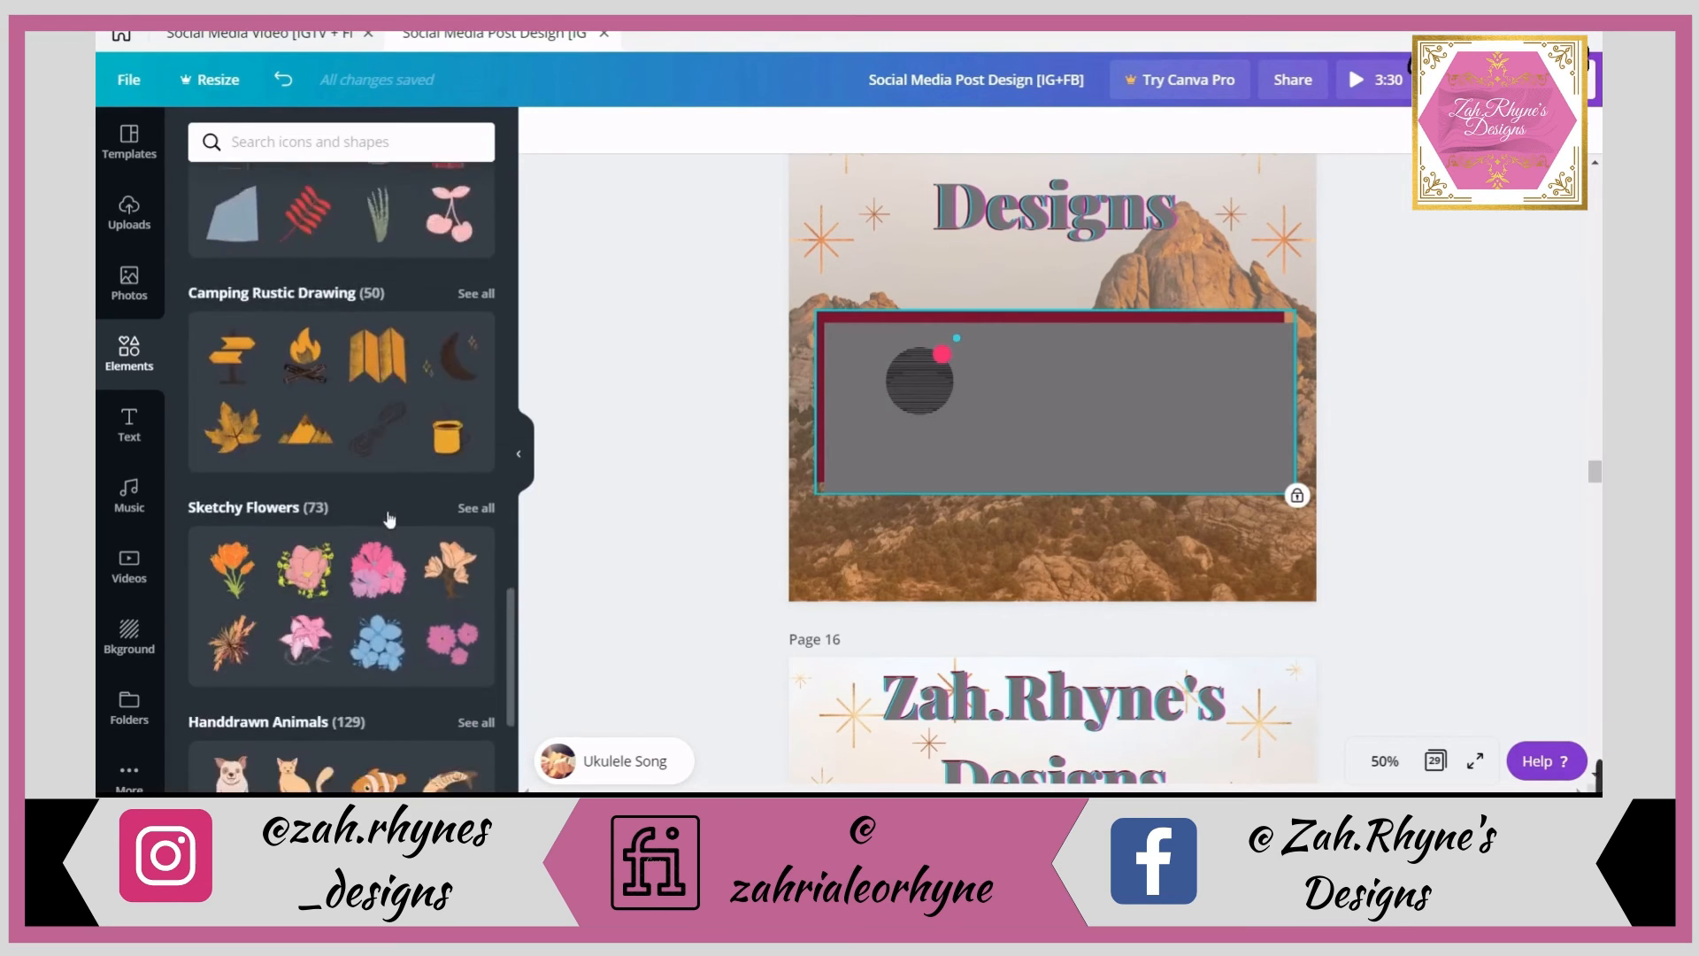
{"action": "scroll", "coordinate": [390, 518], "scroll_direction": "down", "scroll_amount": 5}
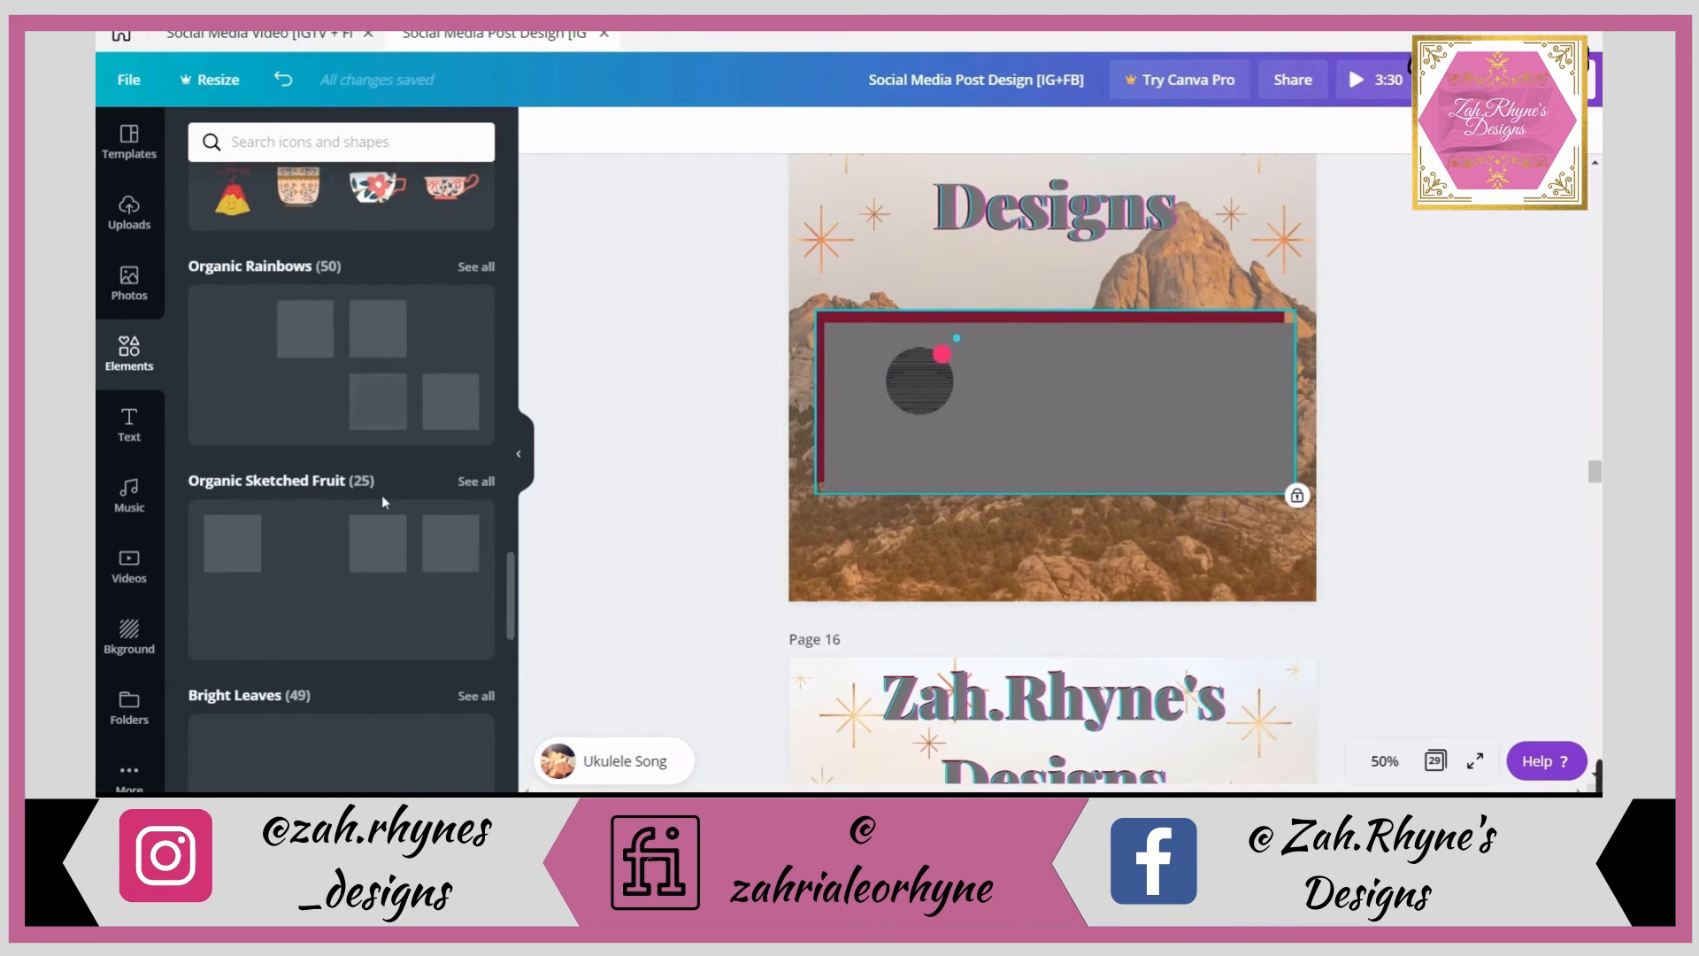
{"action": "scroll", "coordinate": [347, 201], "scroll_direction": "down", "scroll_amount": 2}
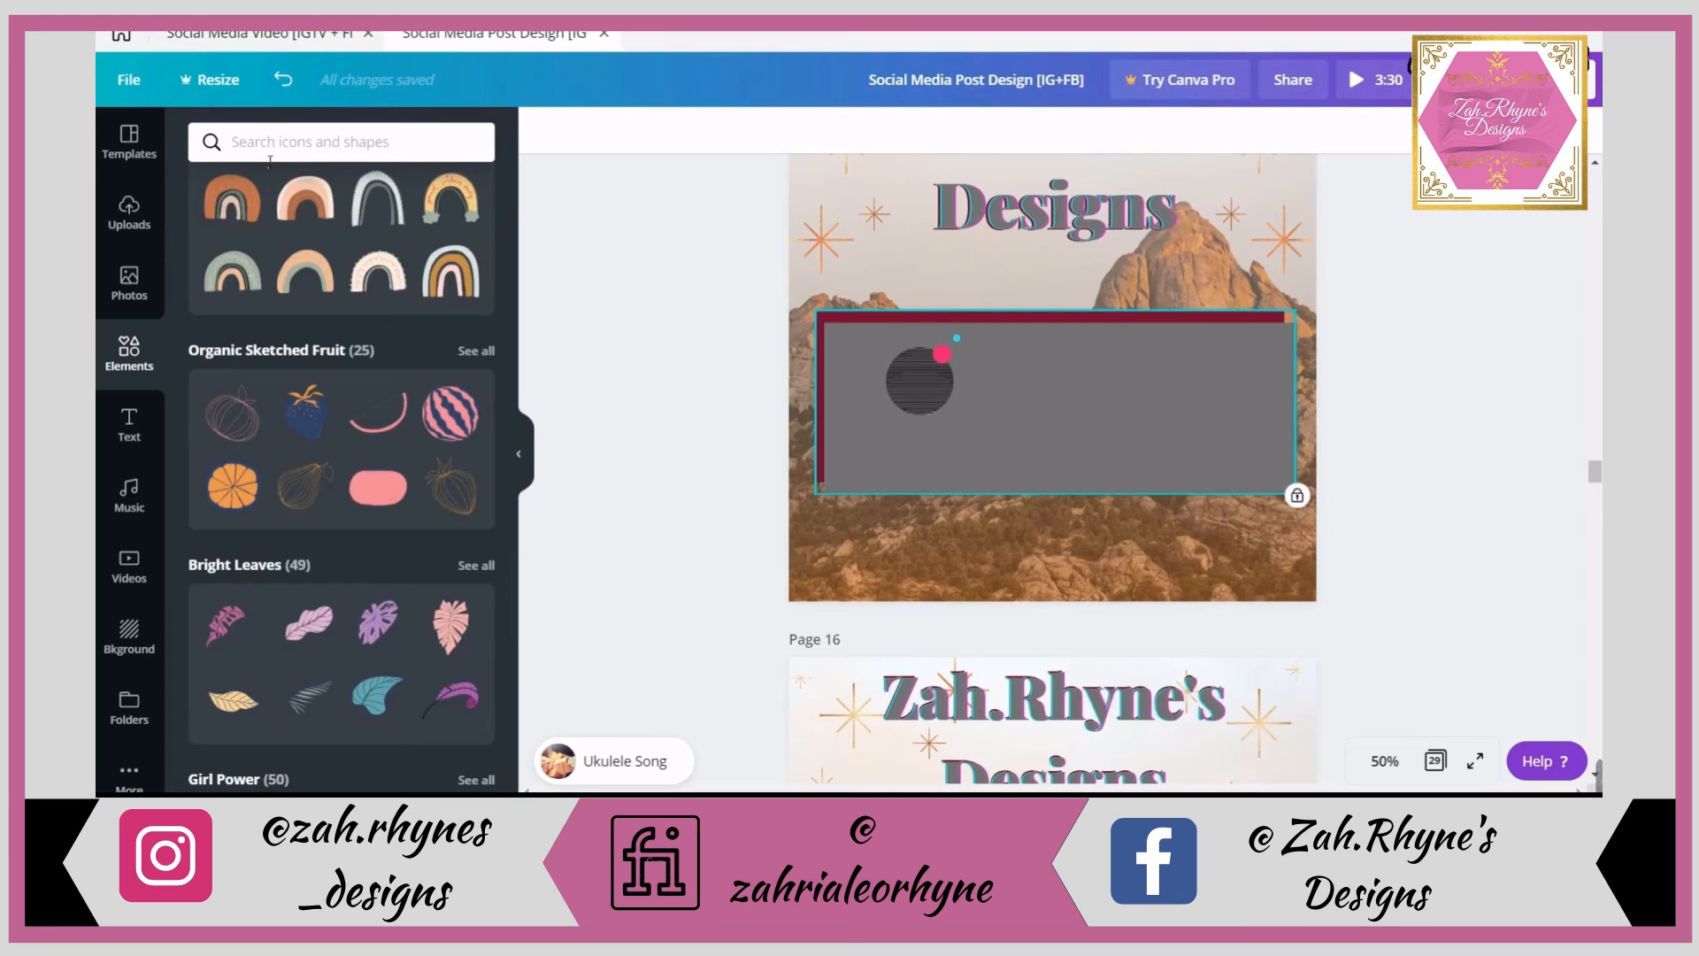
{"action": "left_click_drag", "start_coordinate": [509, 593], "coordinate": [495, 248]}
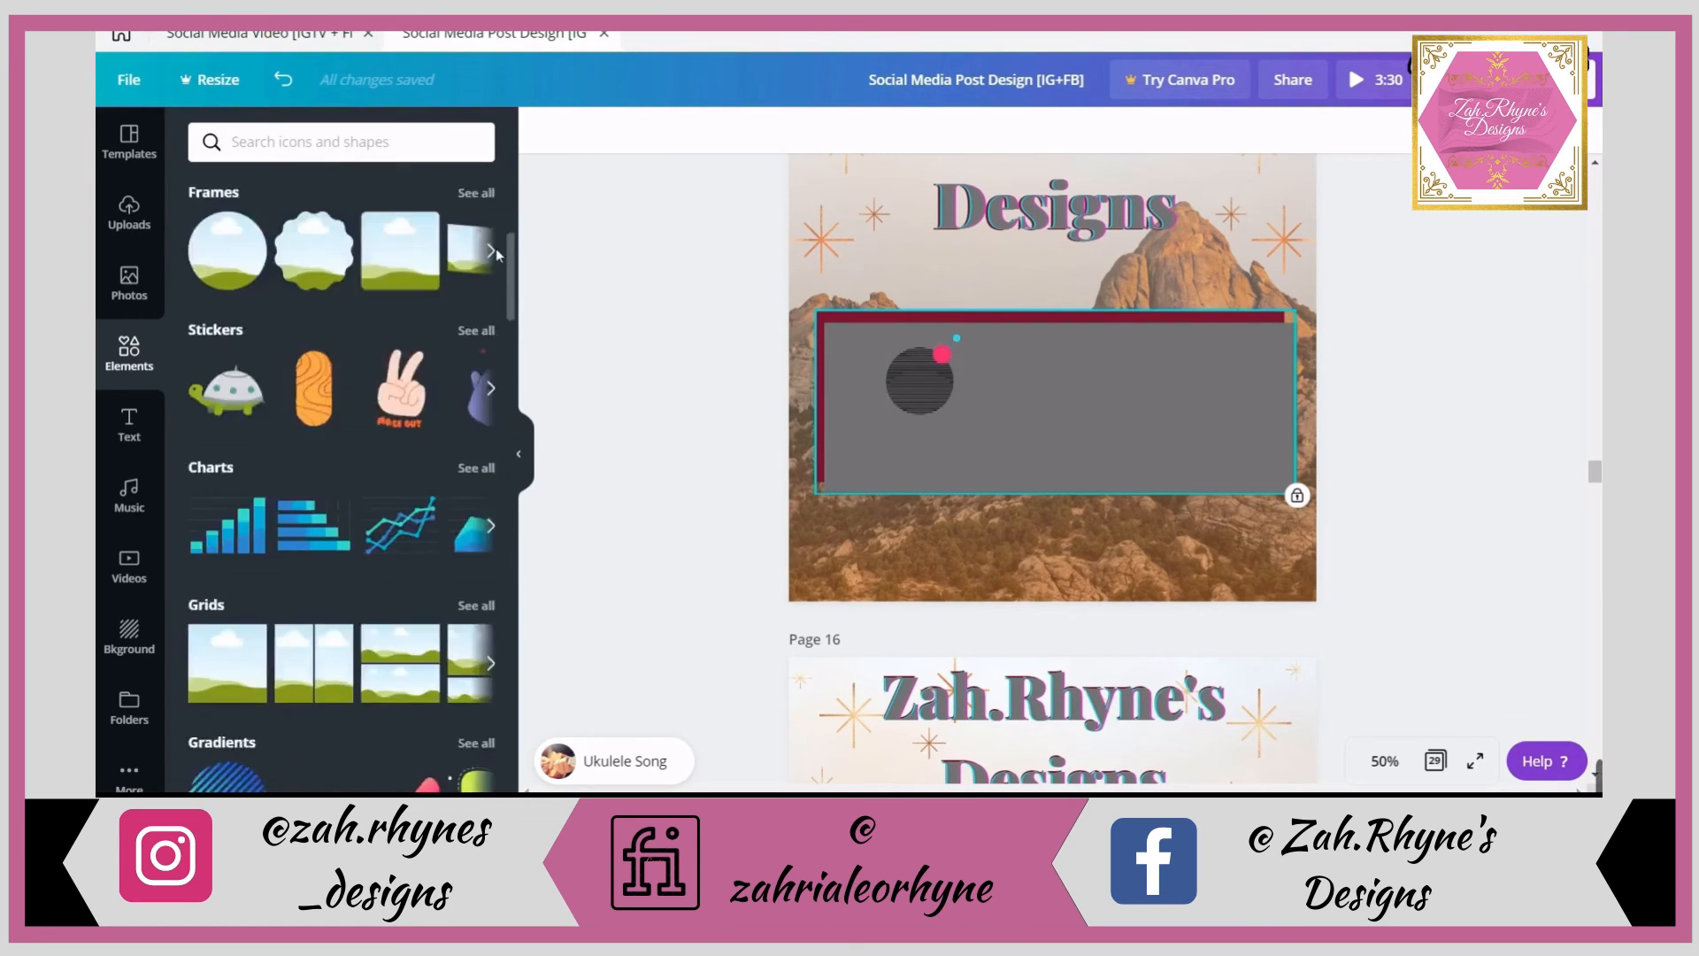
{"action": "scroll", "coordinate": [495, 266], "scroll_direction": "up", "scroll_amount": 5}
{"action": "left_click", "coordinate": [477, 550]}
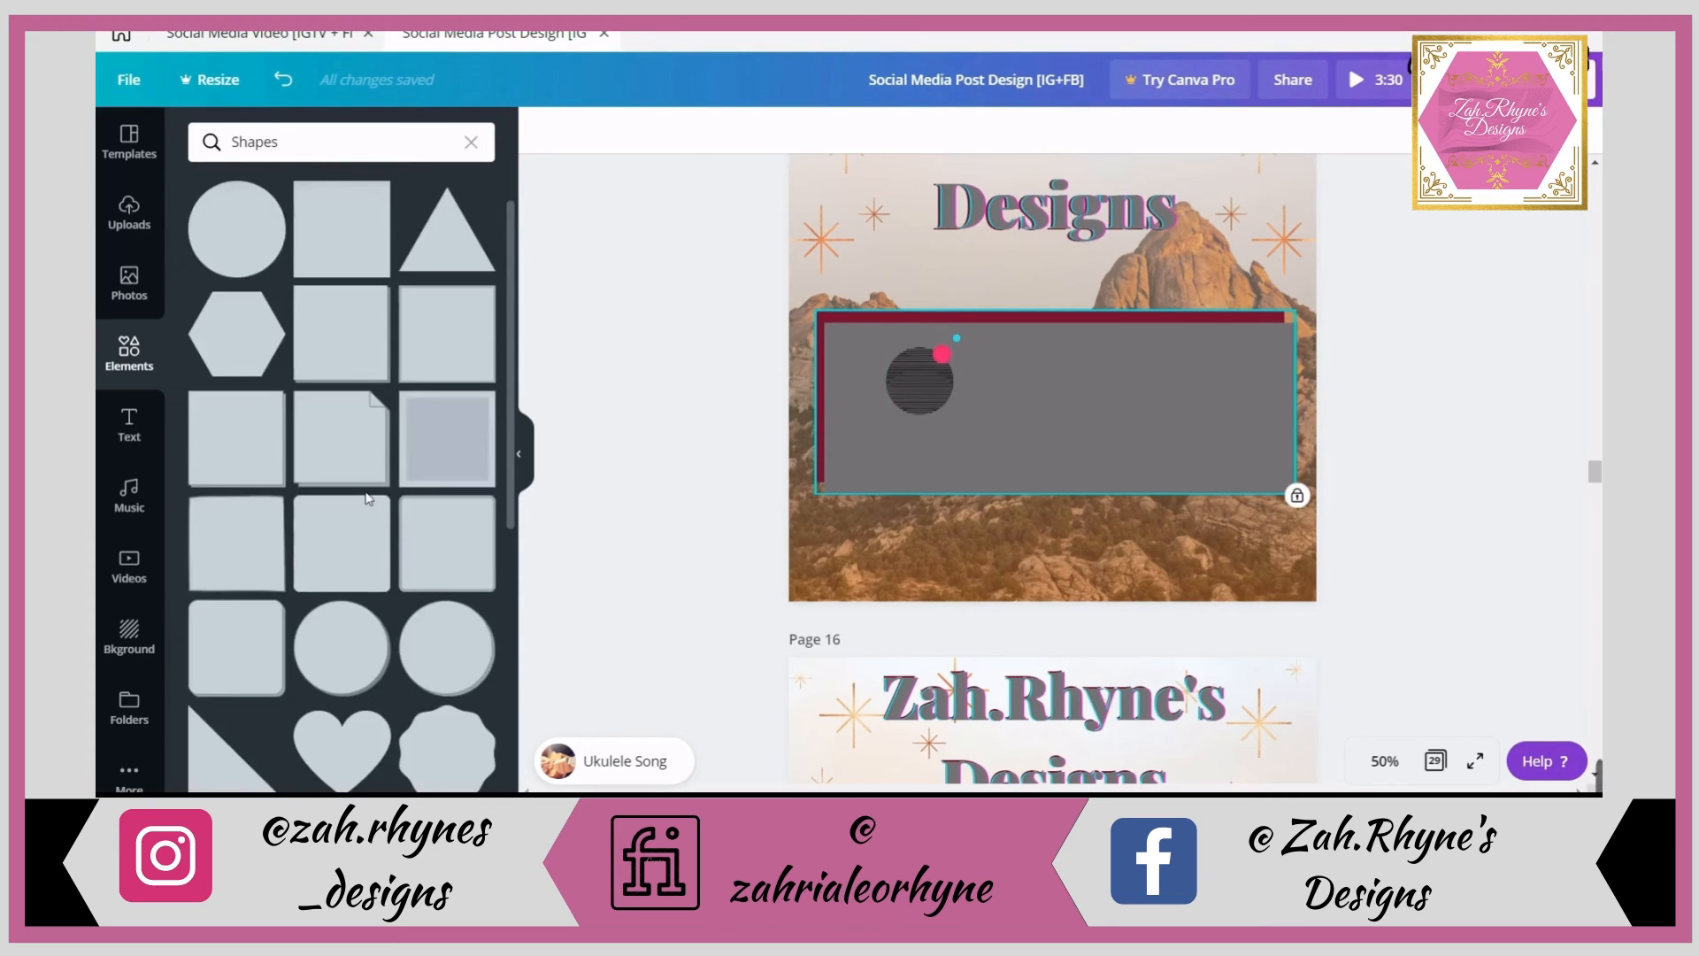
{"action": "scroll", "coordinate": [277, 423], "scroll_direction": "down", "scroll_amount": 6}
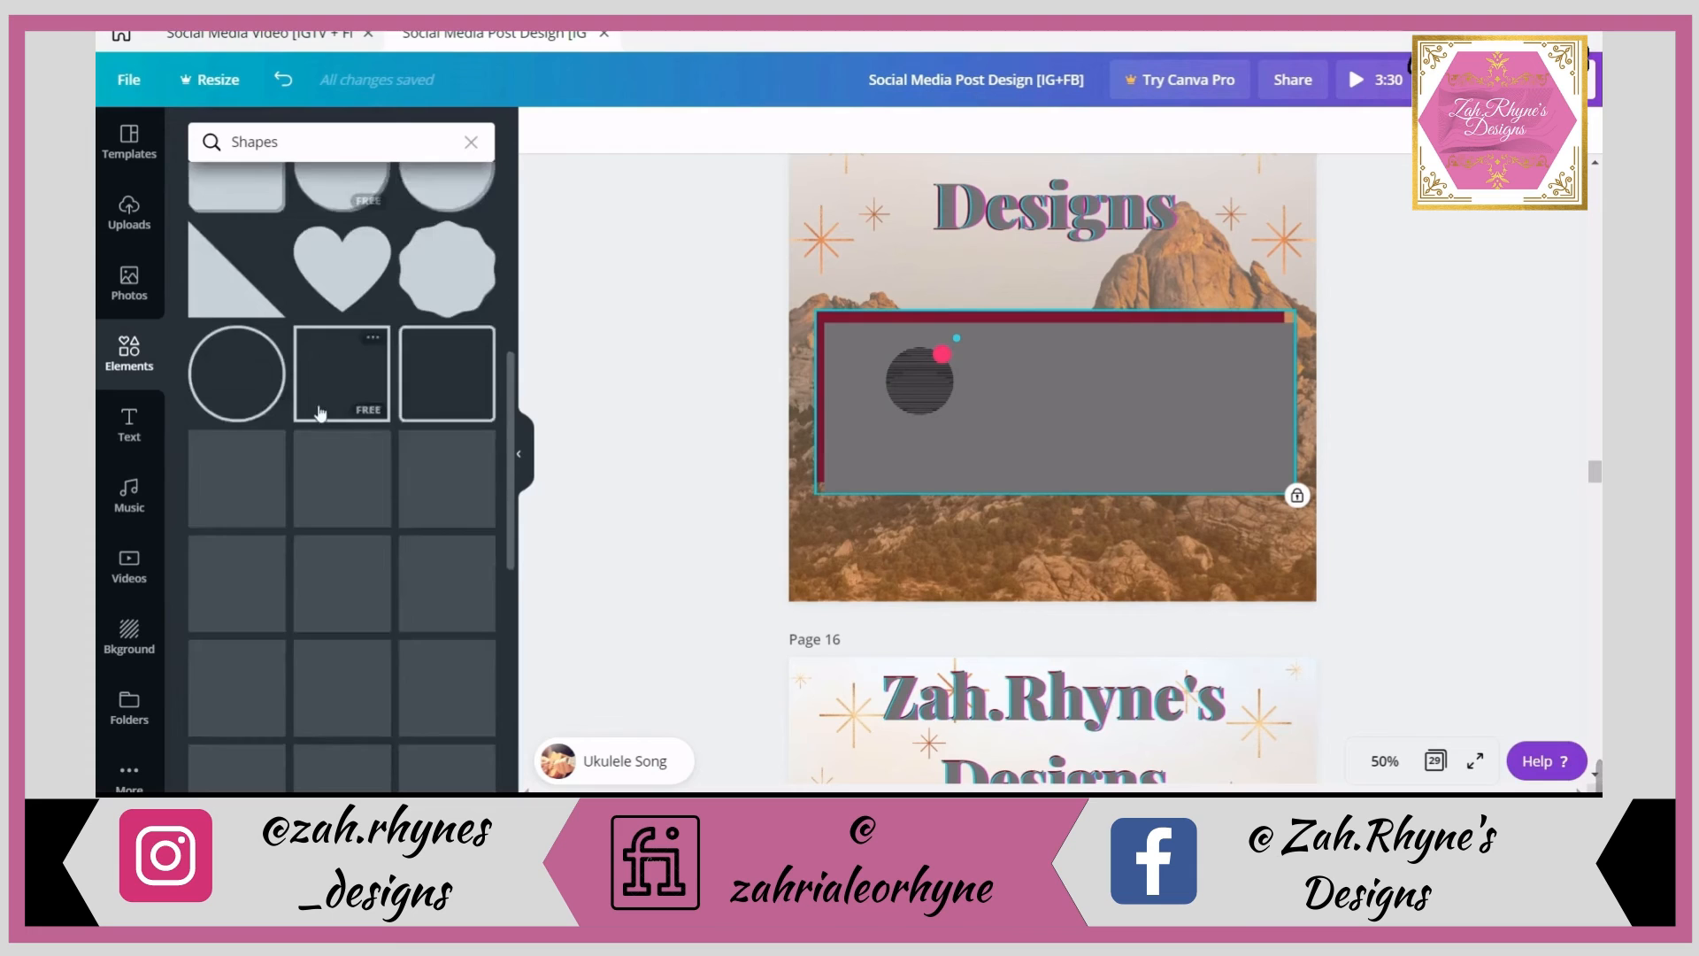
{"action": "scroll", "coordinate": [299, 277], "scroll_direction": "down", "scroll_amount": 10}
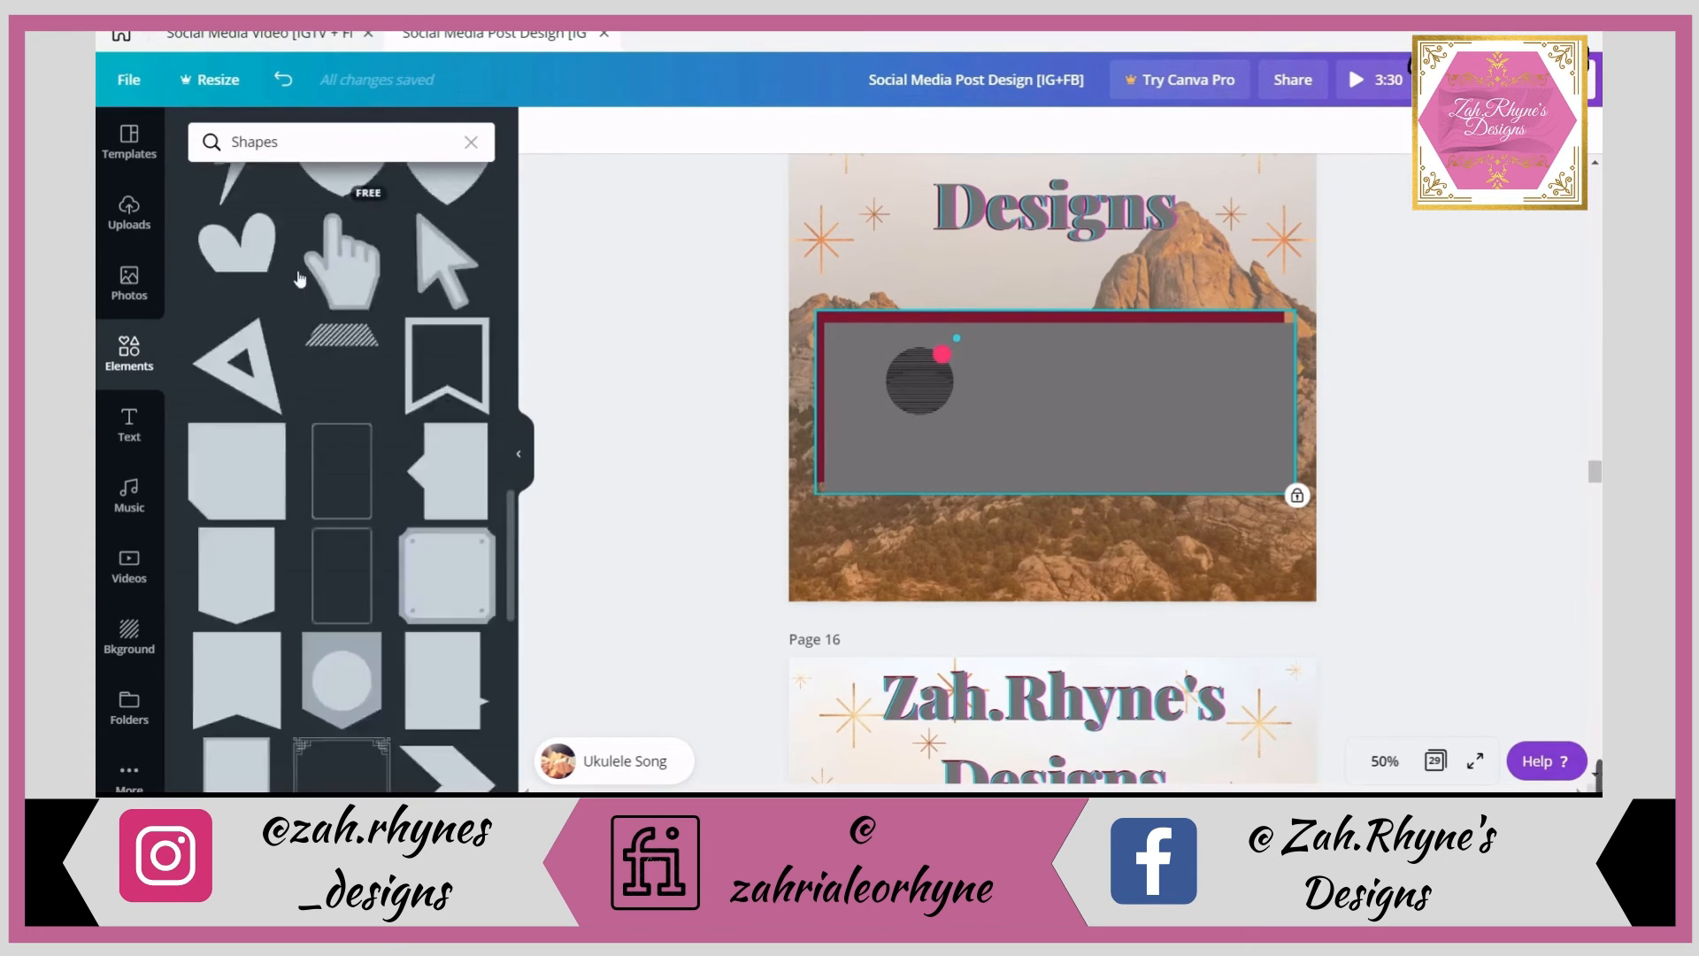
{"action": "left_click", "coordinate": [130, 347]}
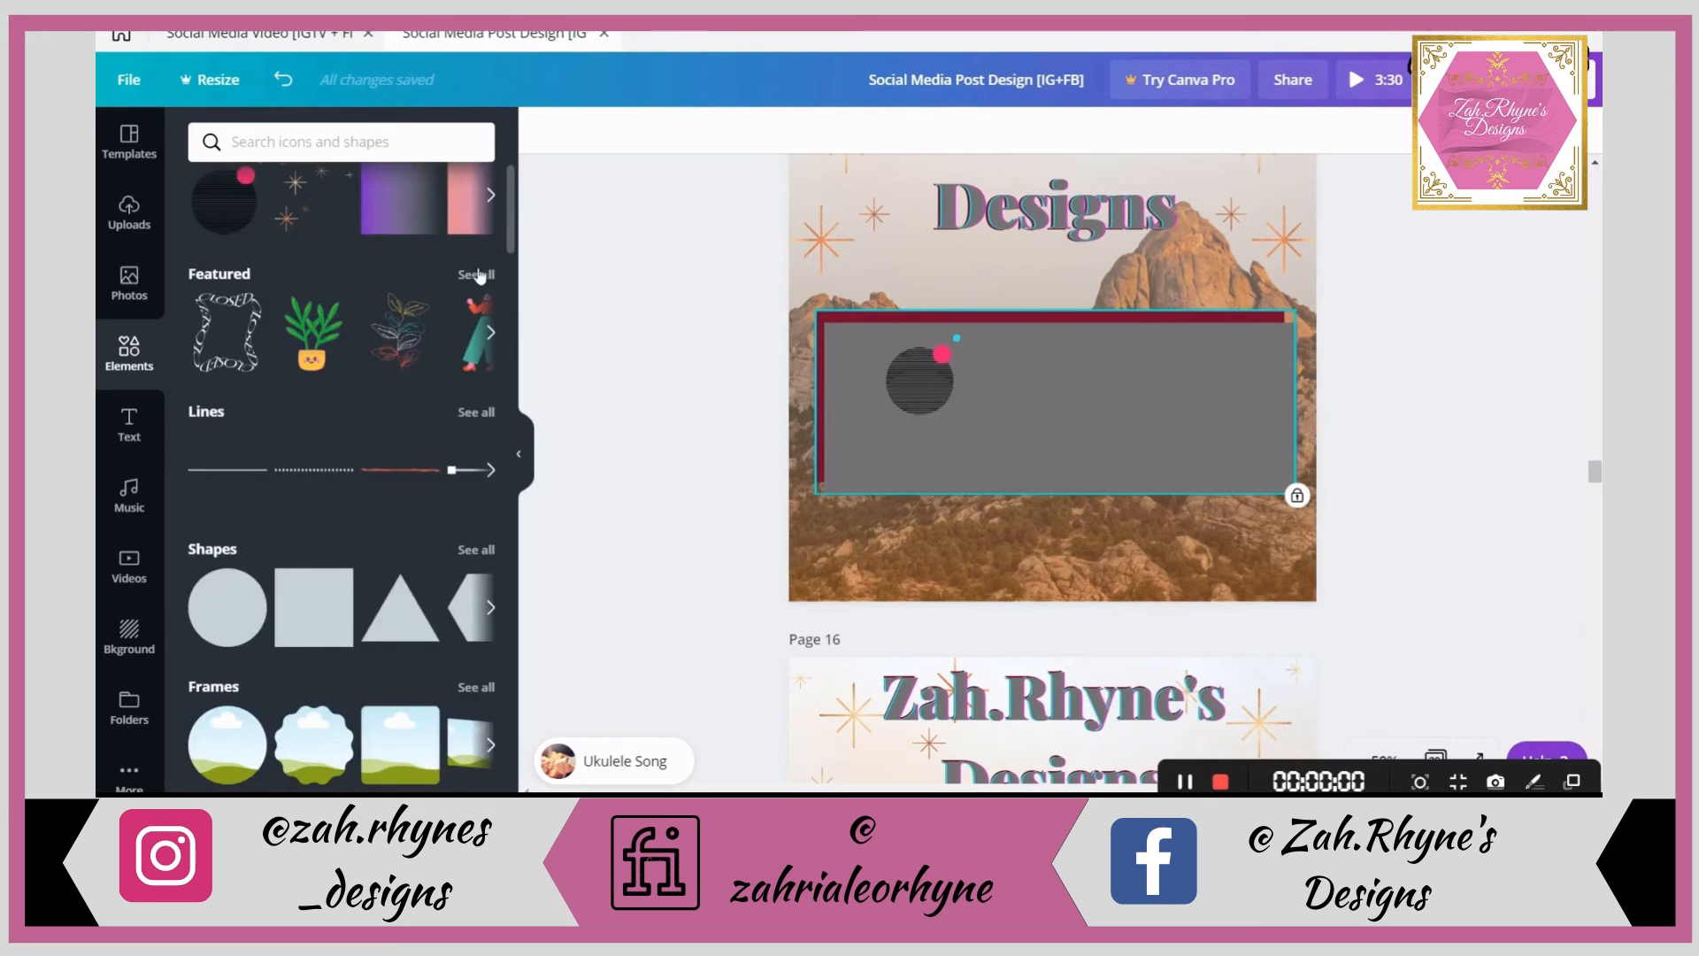
- Look through all the Featured elements for a decoration to go with the striped circle
{"action": "left_click", "coordinate": [478, 276]}
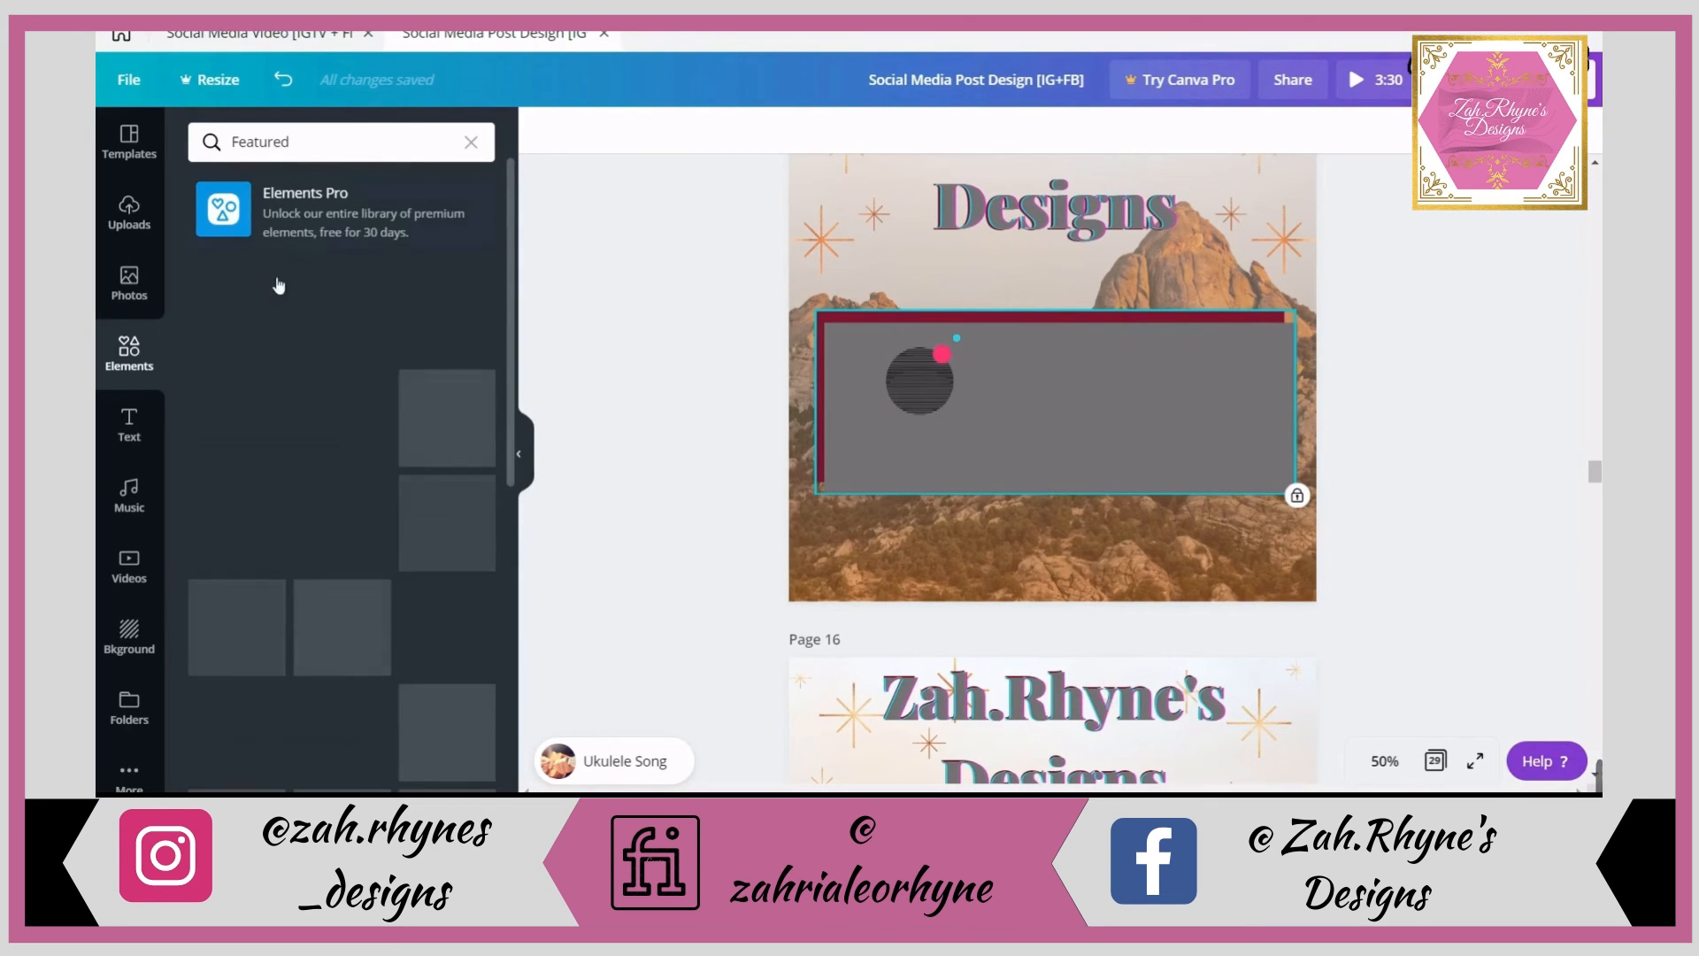
{"action": "scroll", "coordinate": [332, 392], "scroll_direction": "down", "scroll_amount": 5}
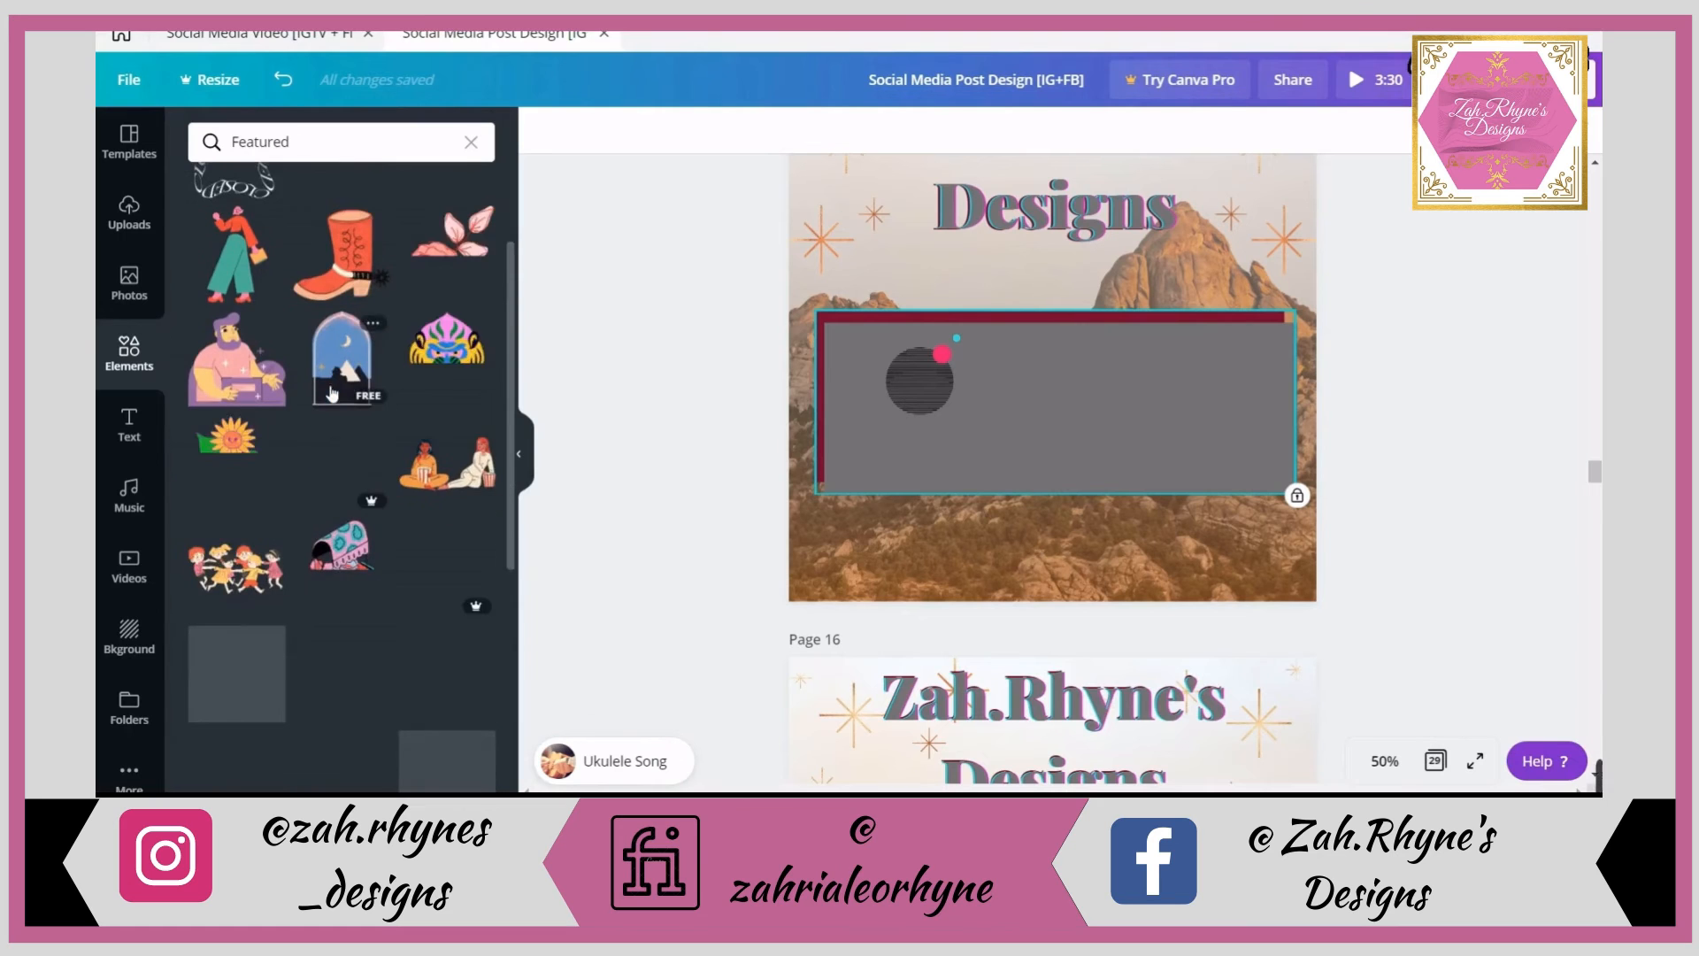
{"action": "scroll", "coordinate": [332, 393], "scroll_direction": "down", "scroll_amount": 10}
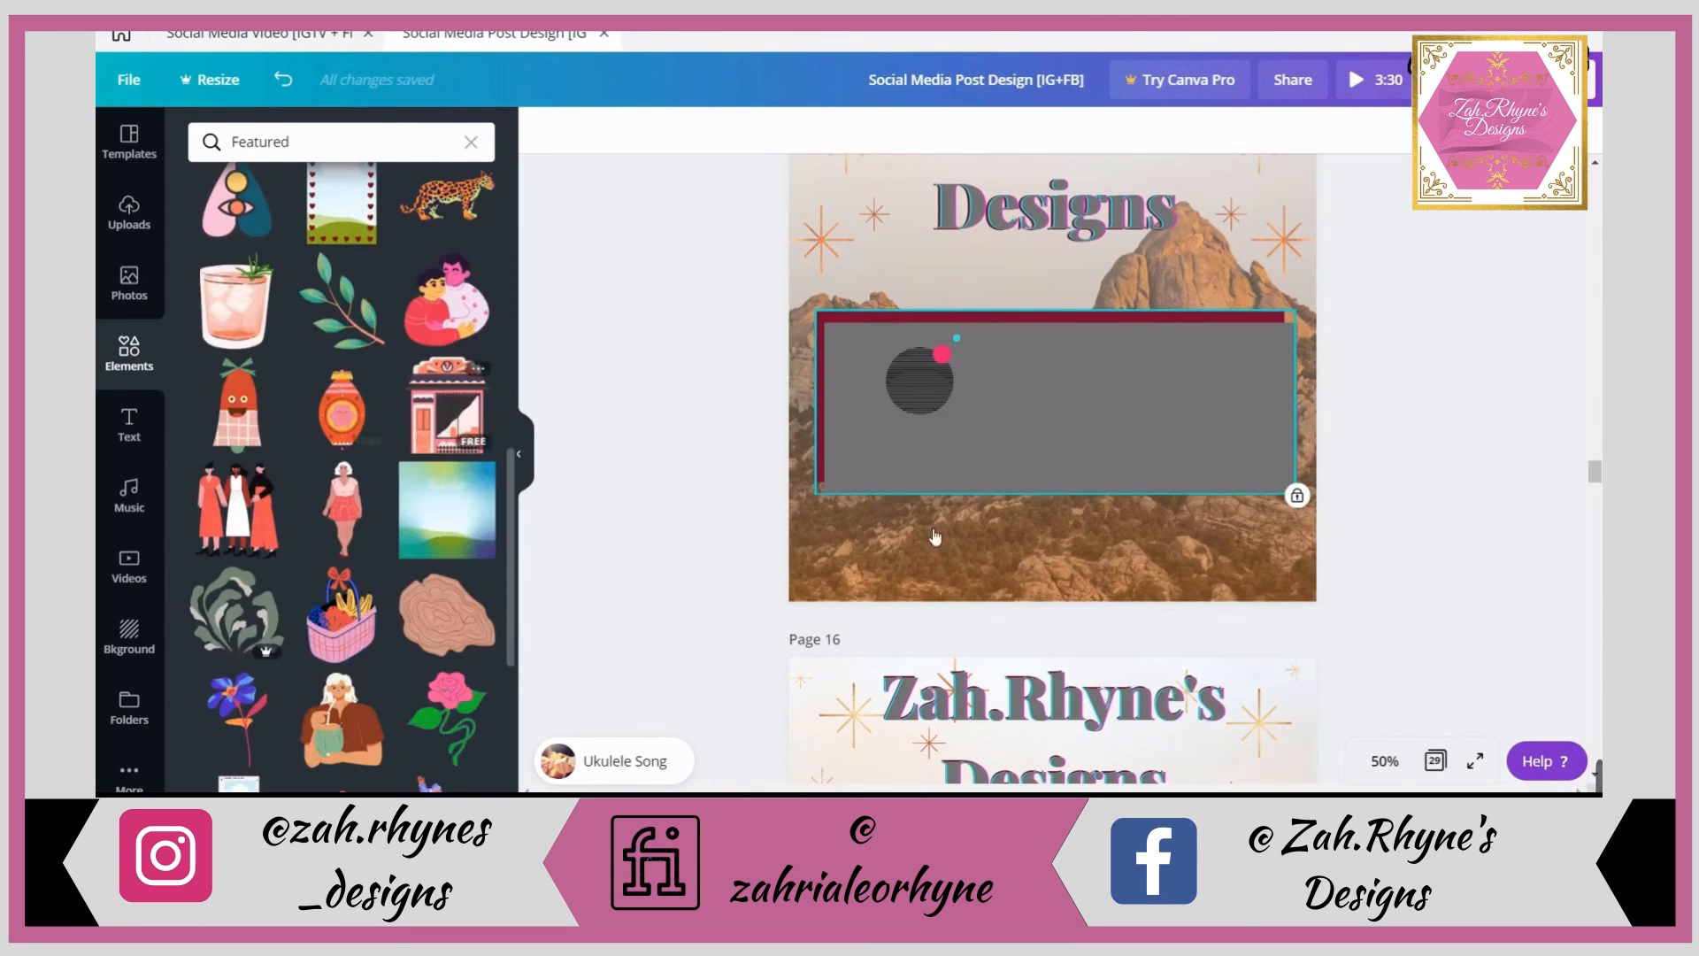
{"action": "scroll", "coordinate": [442, 416], "scroll_direction": "down", "scroll_amount": 10}
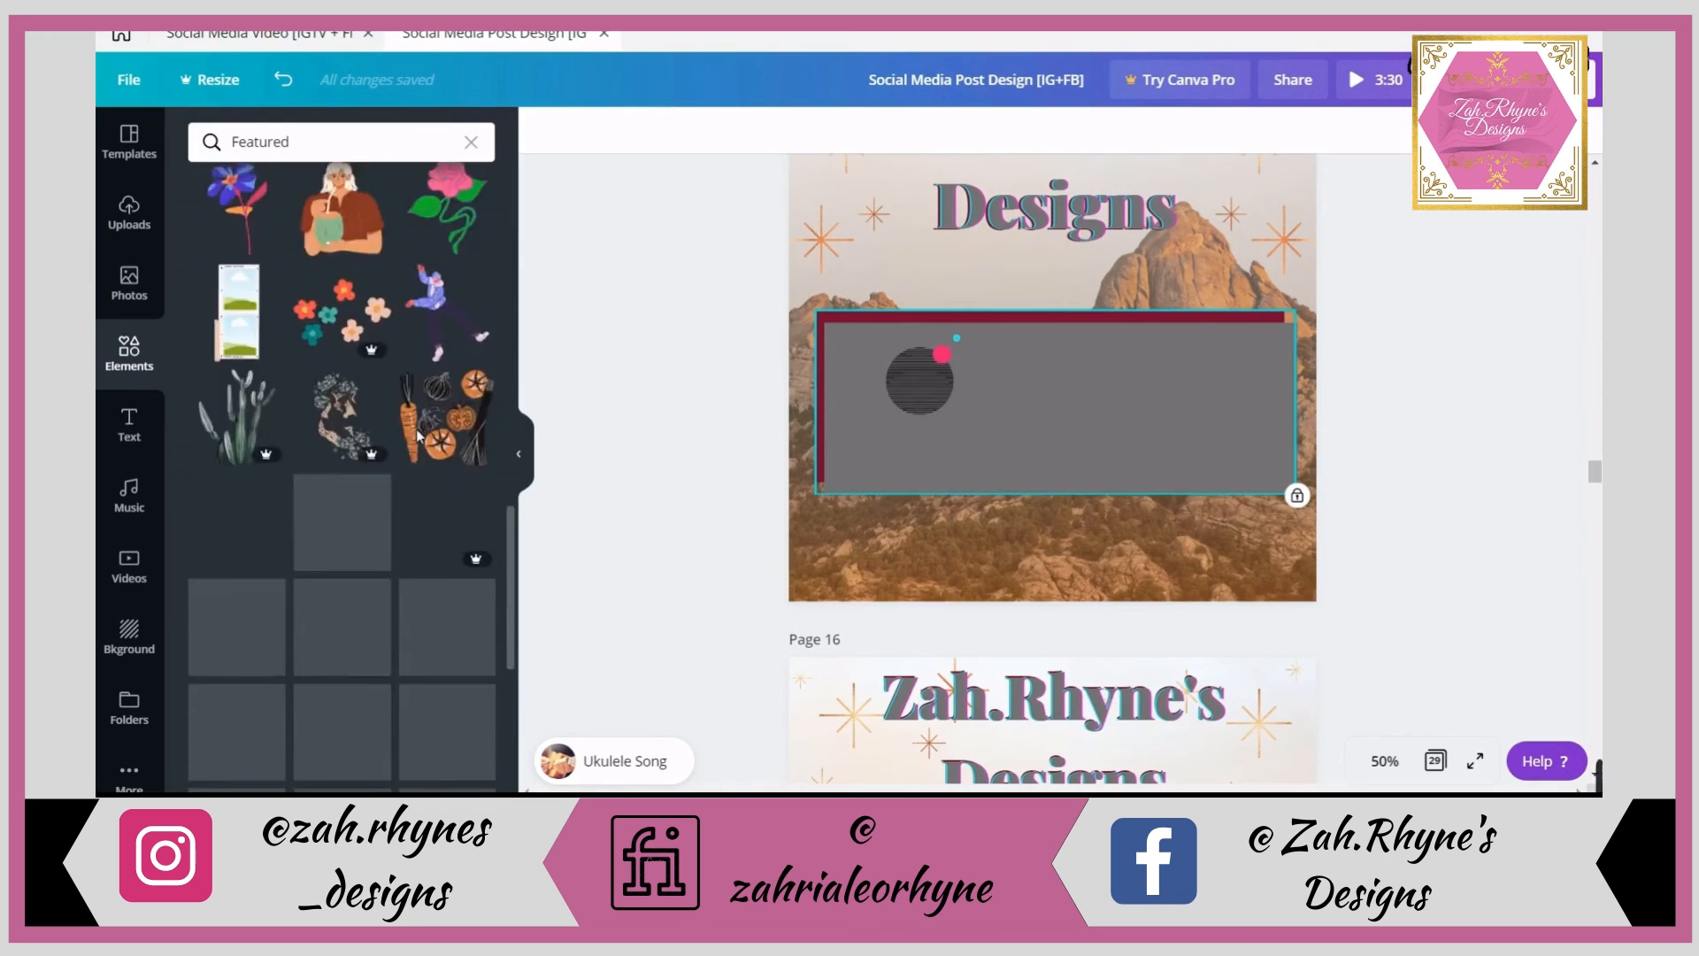
{"action": "scroll", "coordinate": [423, 438], "scroll_direction": "down", "scroll_amount": 2}
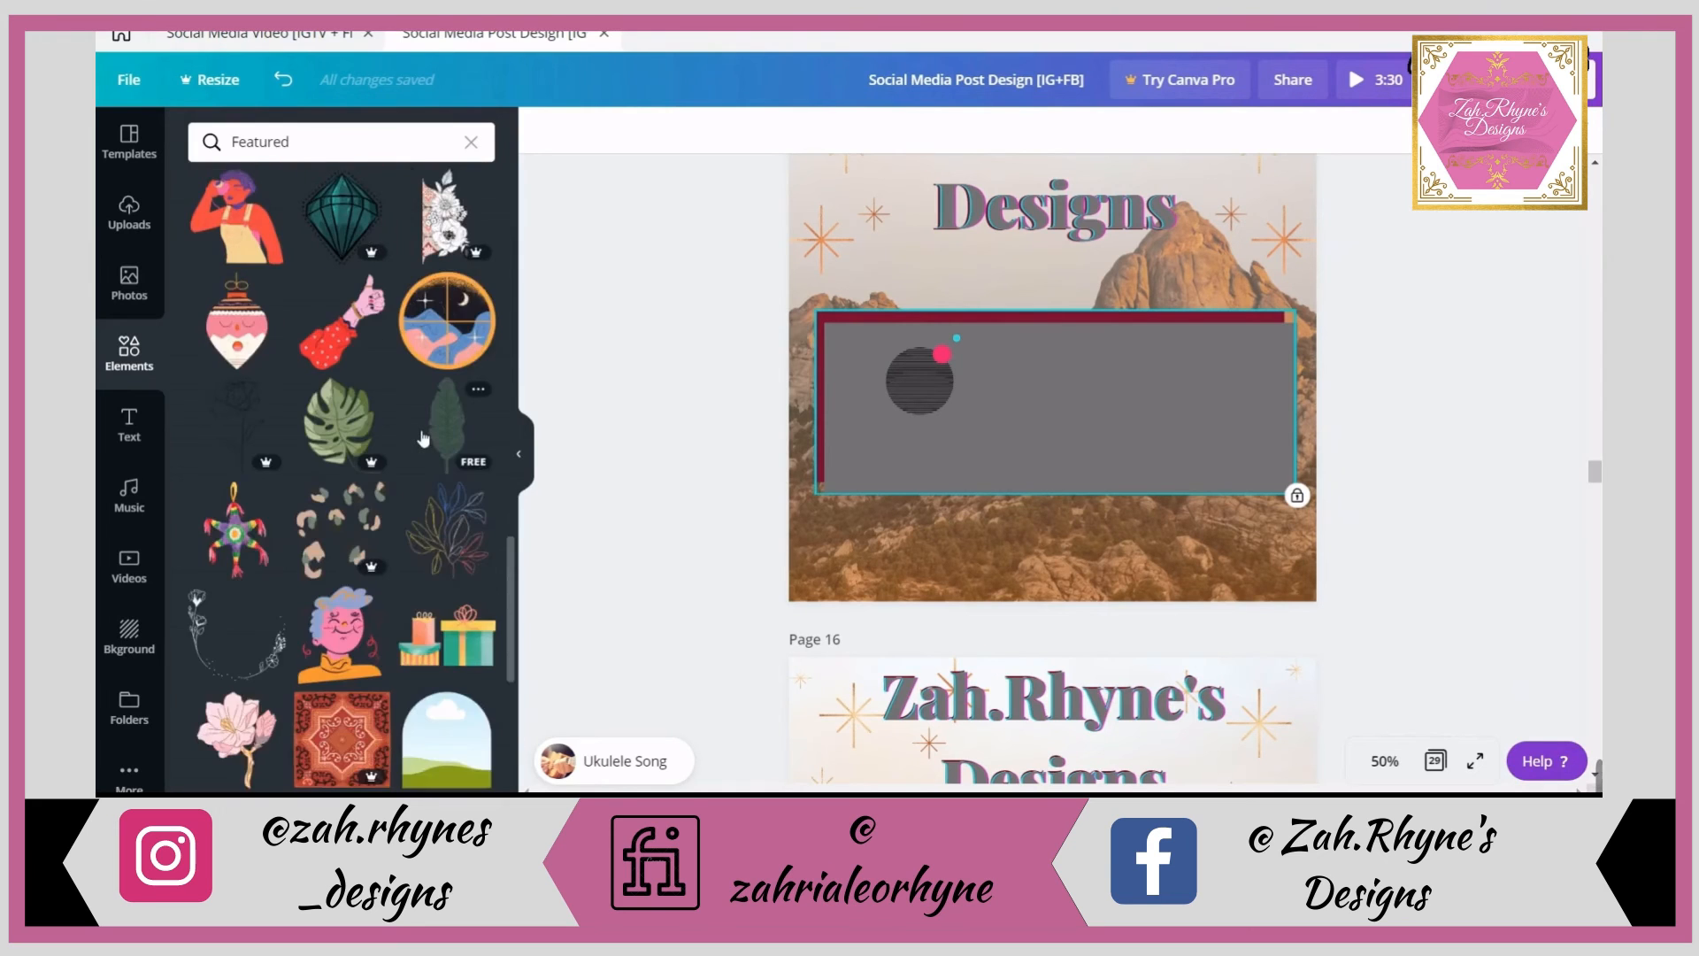
{"action": "scroll", "coordinate": [423, 437], "scroll_direction": "down", "scroll_amount": 4}
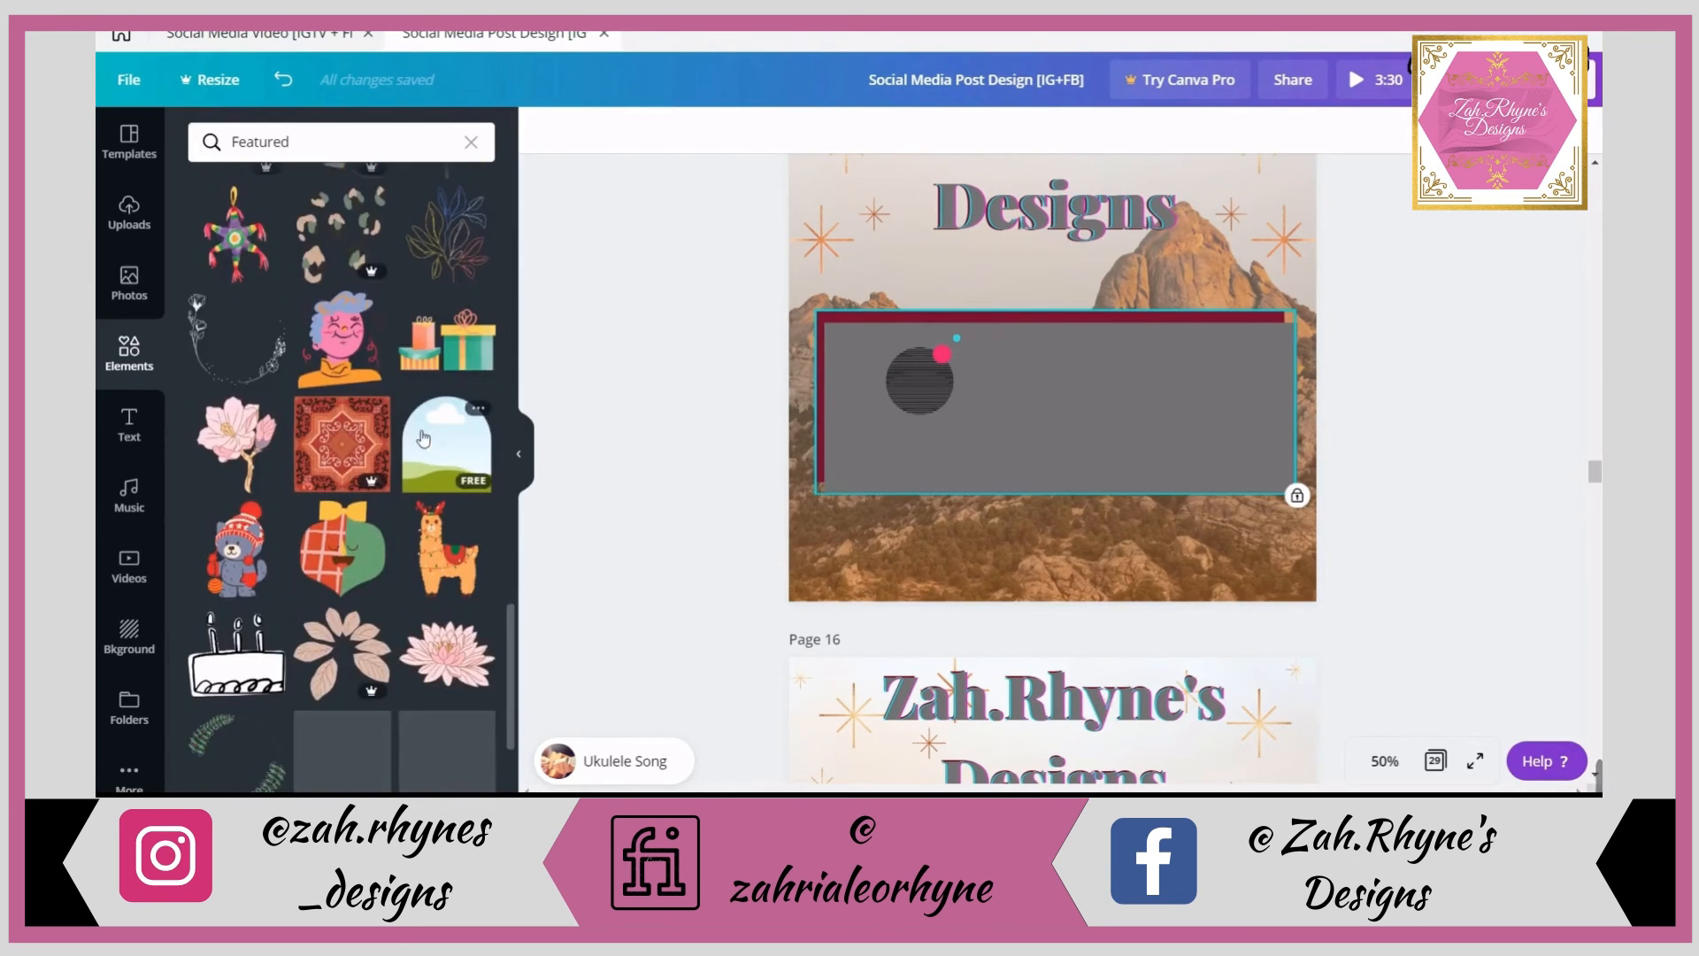
{"action": "scroll", "coordinate": [423, 437], "scroll_direction": "down", "scroll_amount": 4}
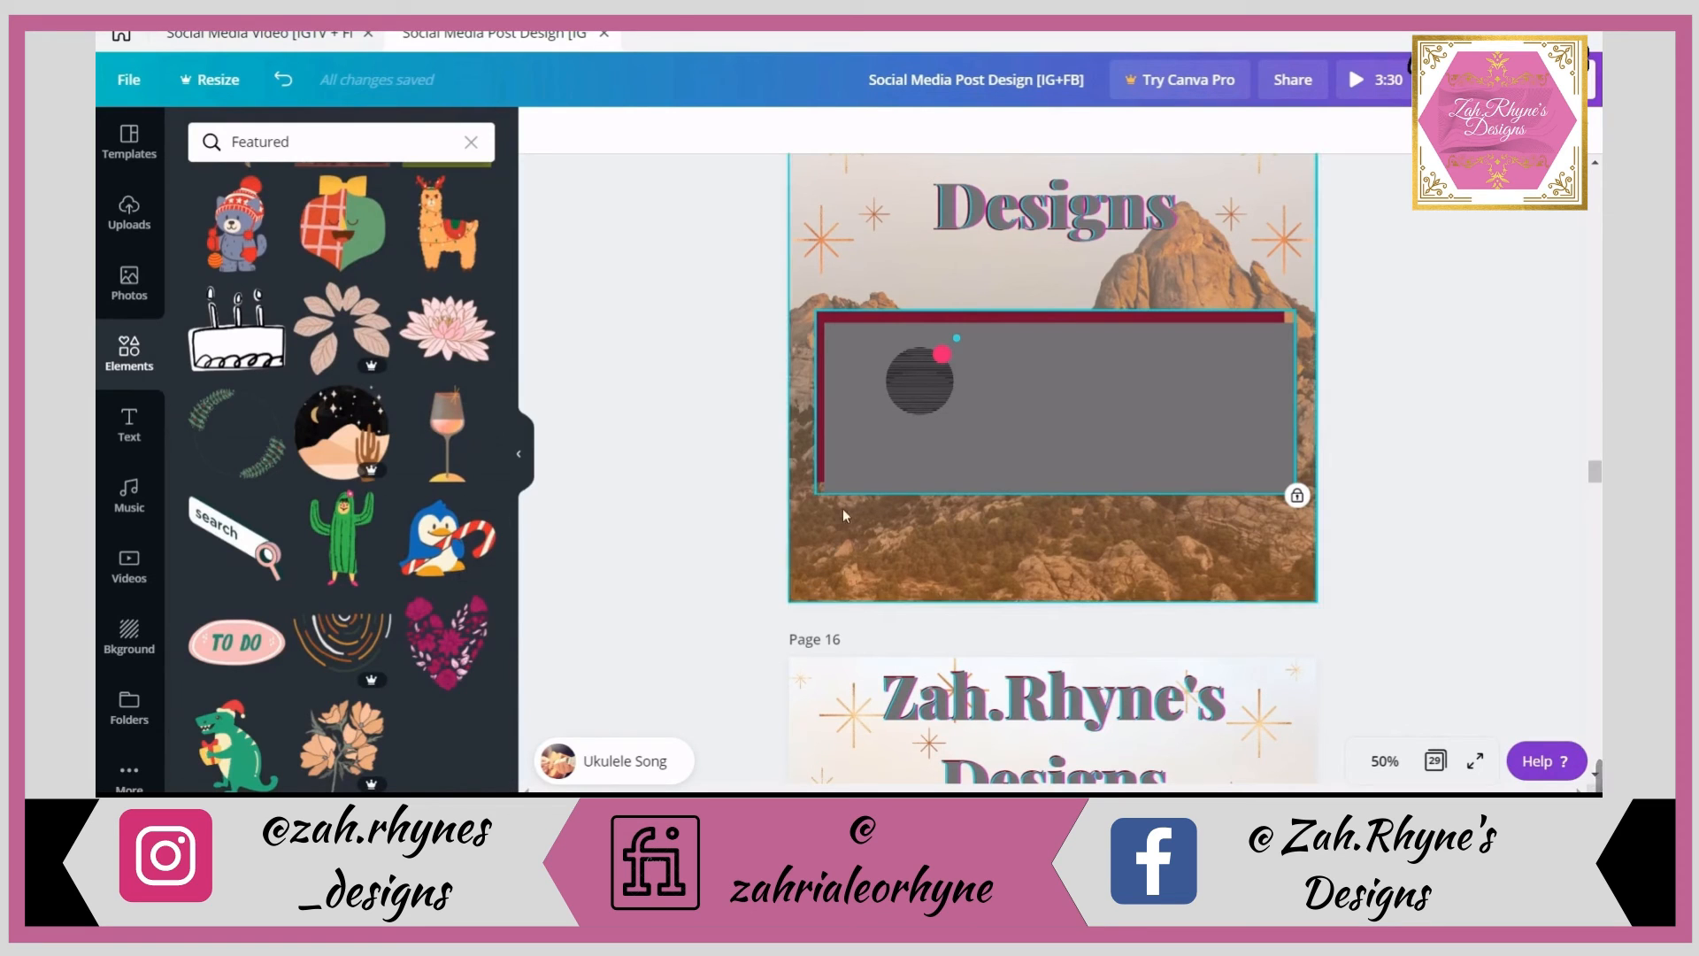
{"action": "left_click", "coordinate": [933, 390]}
{"action": "left_click", "coordinate": [905, 380]}
{"action": "scroll", "coordinate": [1195, 396], "scroll_direction": "down", "scroll_amount": 3}
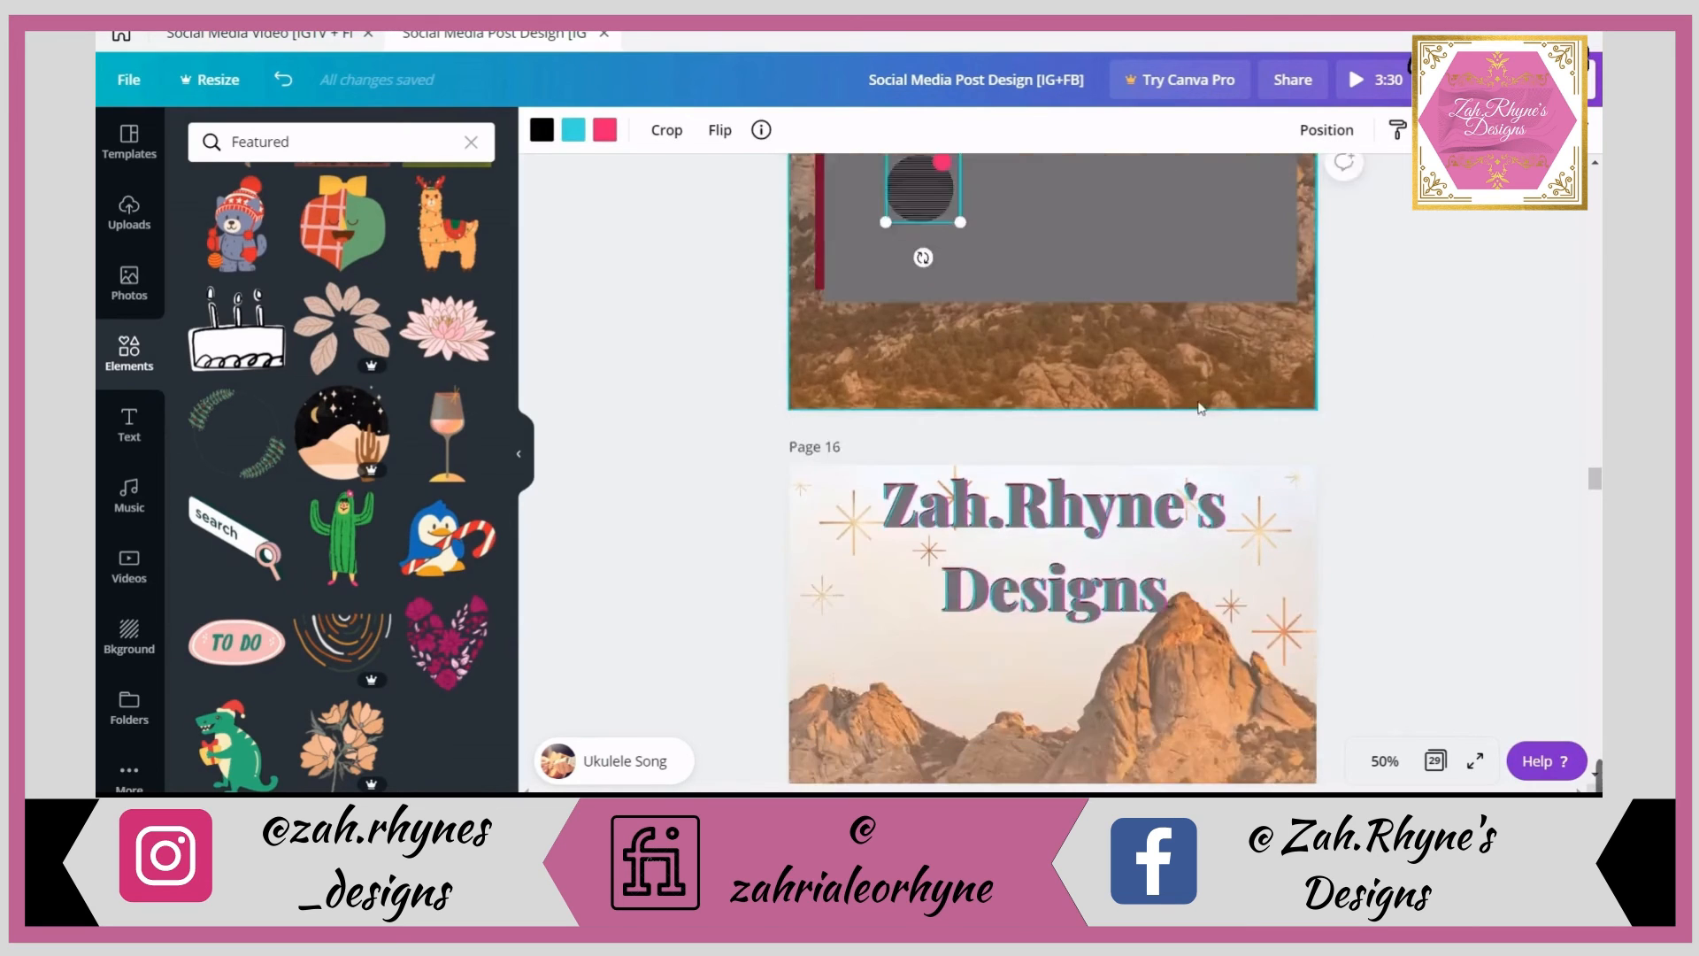
{"action": "scroll", "coordinate": [1198, 408], "scroll_direction": "down", "scroll_amount": 4}
{"action": "left_click", "coordinate": [901, 331]}
{"action": "scroll", "coordinate": [1027, 277], "scroll_direction": "up", "scroll_amount": 4}
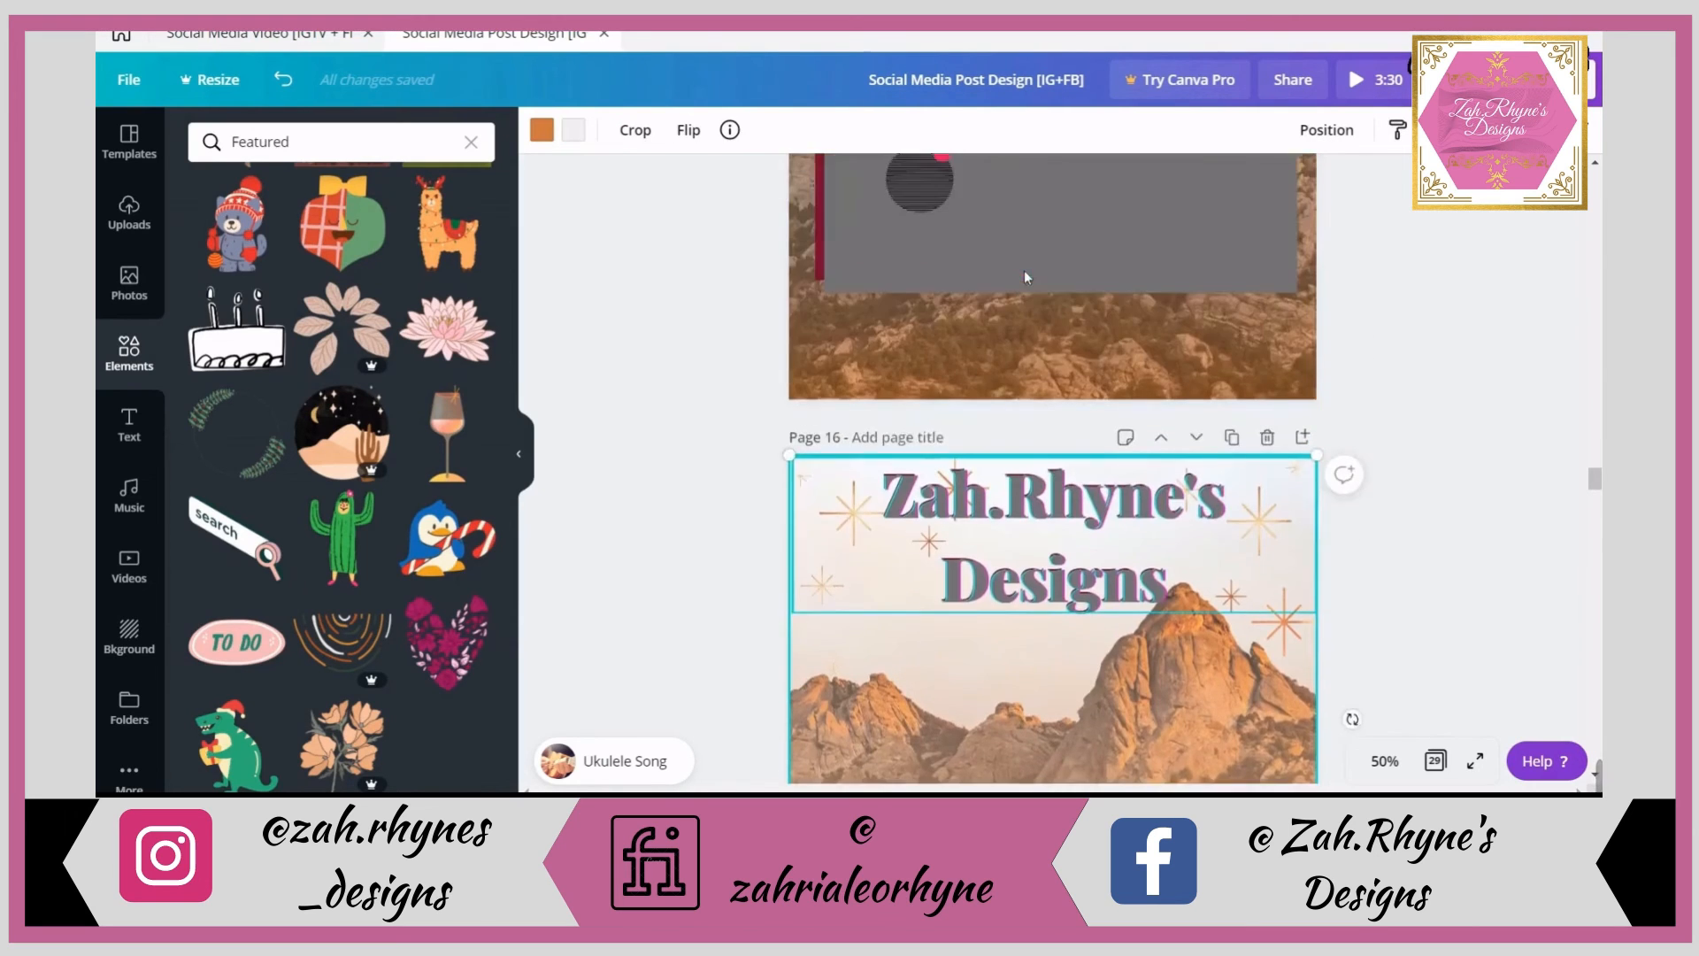
{"action": "scroll", "coordinate": [1075, 376], "scroll_direction": "up", "scroll_amount": 2}
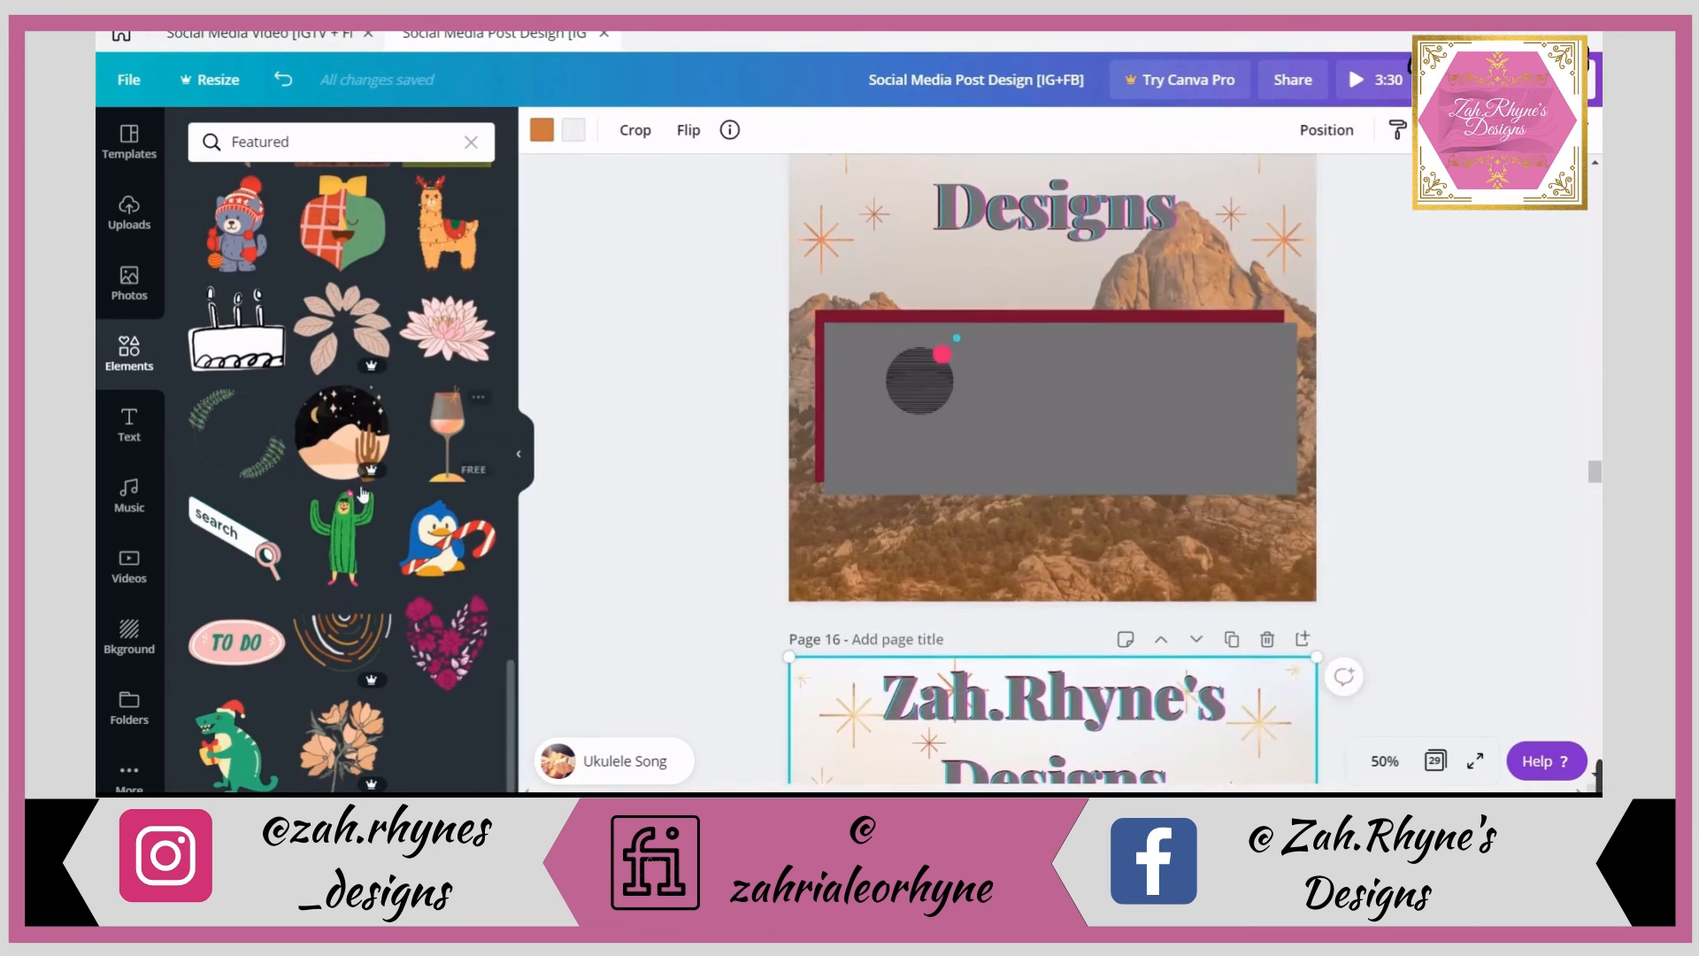
- Show the full Shapes collection in the elements library
{"action": "left_click", "coordinate": [130, 354]}
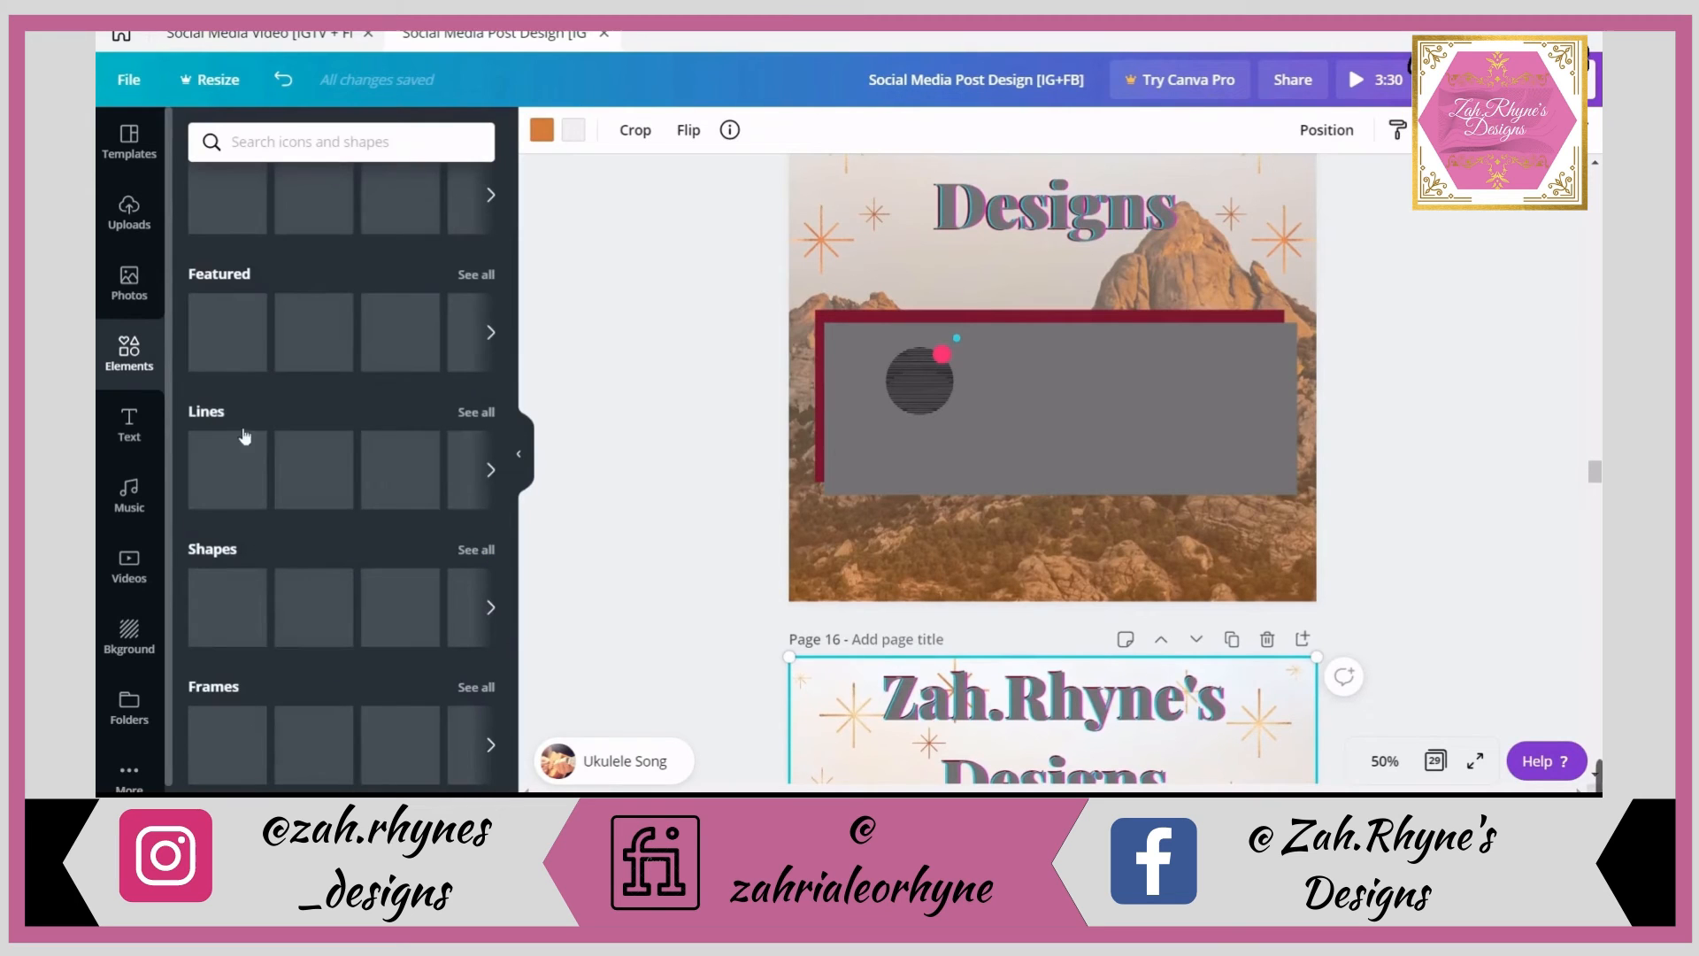
{"action": "scroll", "coordinate": [335, 345], "scroll_direction": "up", "scroll_amount": 1}
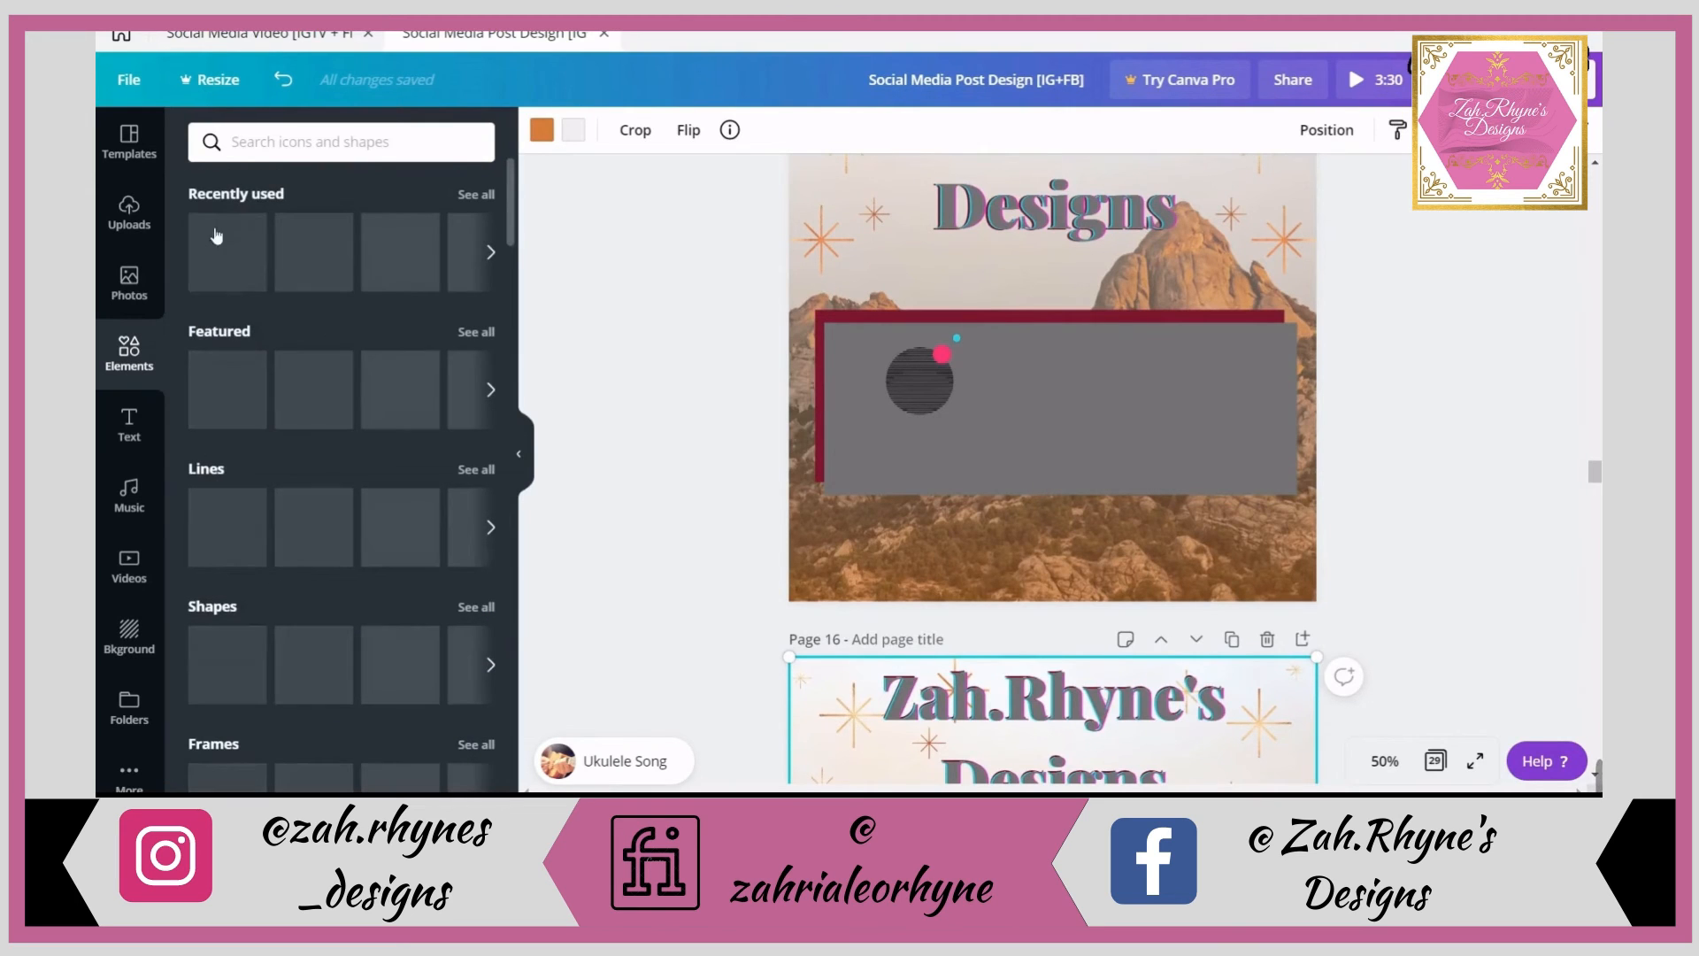
{"action": "left_click", "coordinate": [476, 607]}
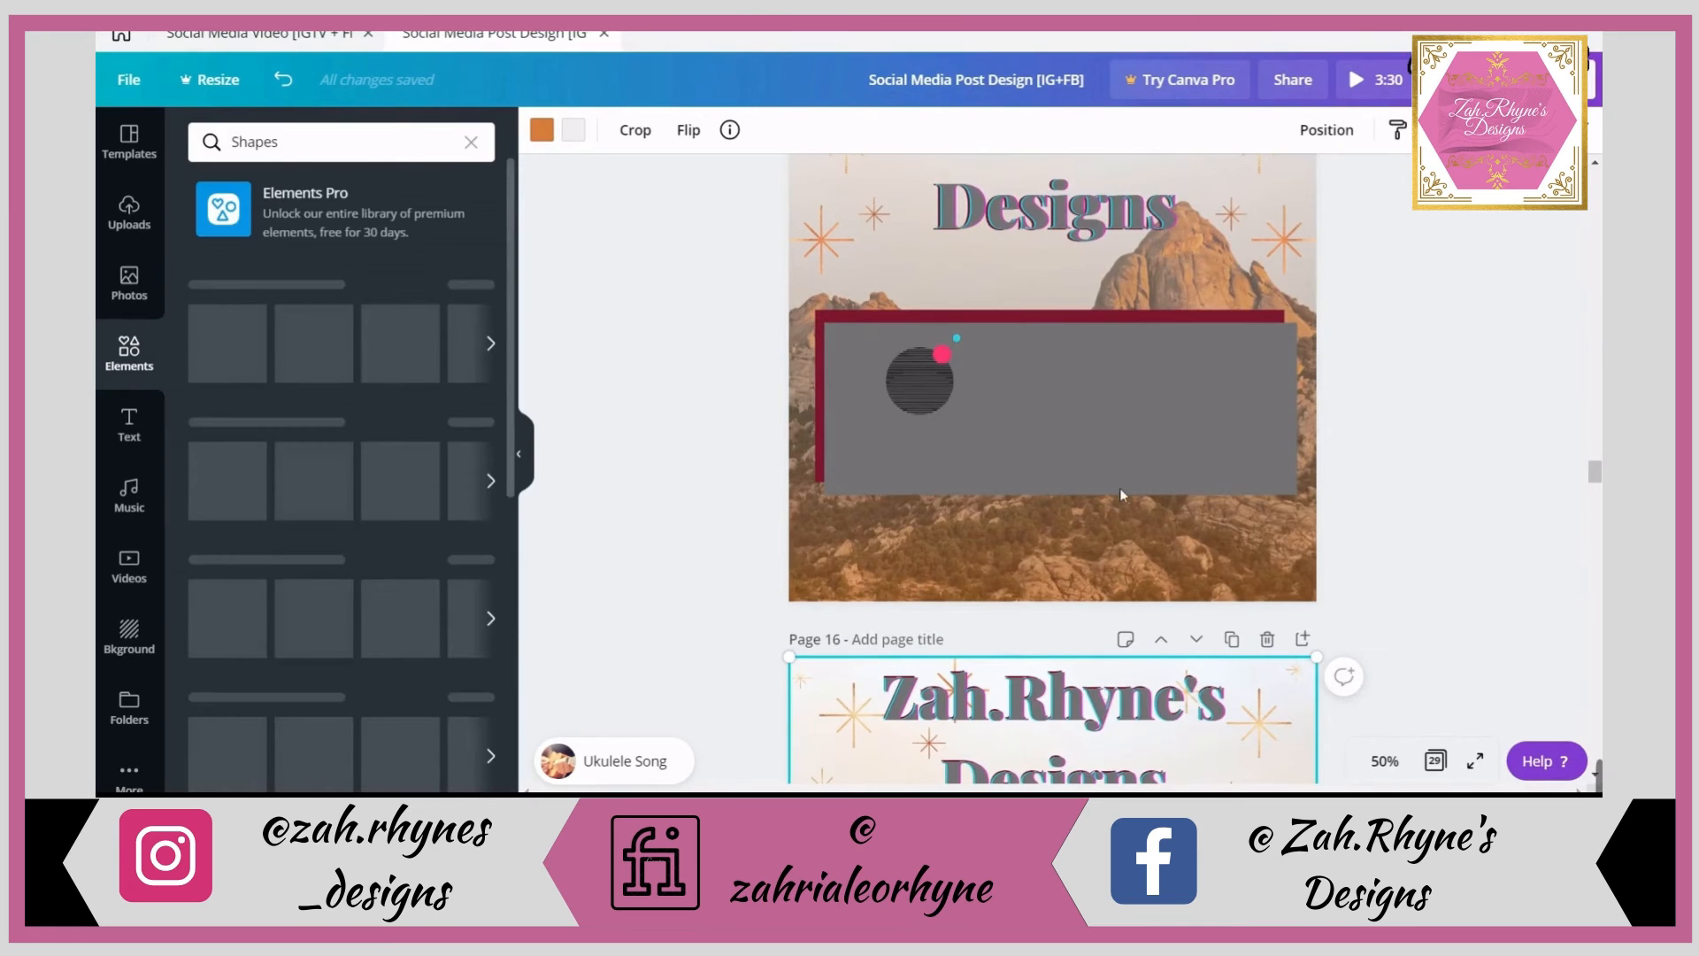
- Select the brand title together with the surrounding starbursts on page 16 and lock them in place
{"action": "scroll", "coordinate": [932, 394], "scroll_direction": "down", "scroll_amount": 3}
{"action": "scroll", "coordinate": [958, 373], "scroll_direction": "down", "scroll_amount": 5}
{"action": "scroll", "coordinate": [984, 345], "scroll_direction": "up", "scroll_amount": 4}
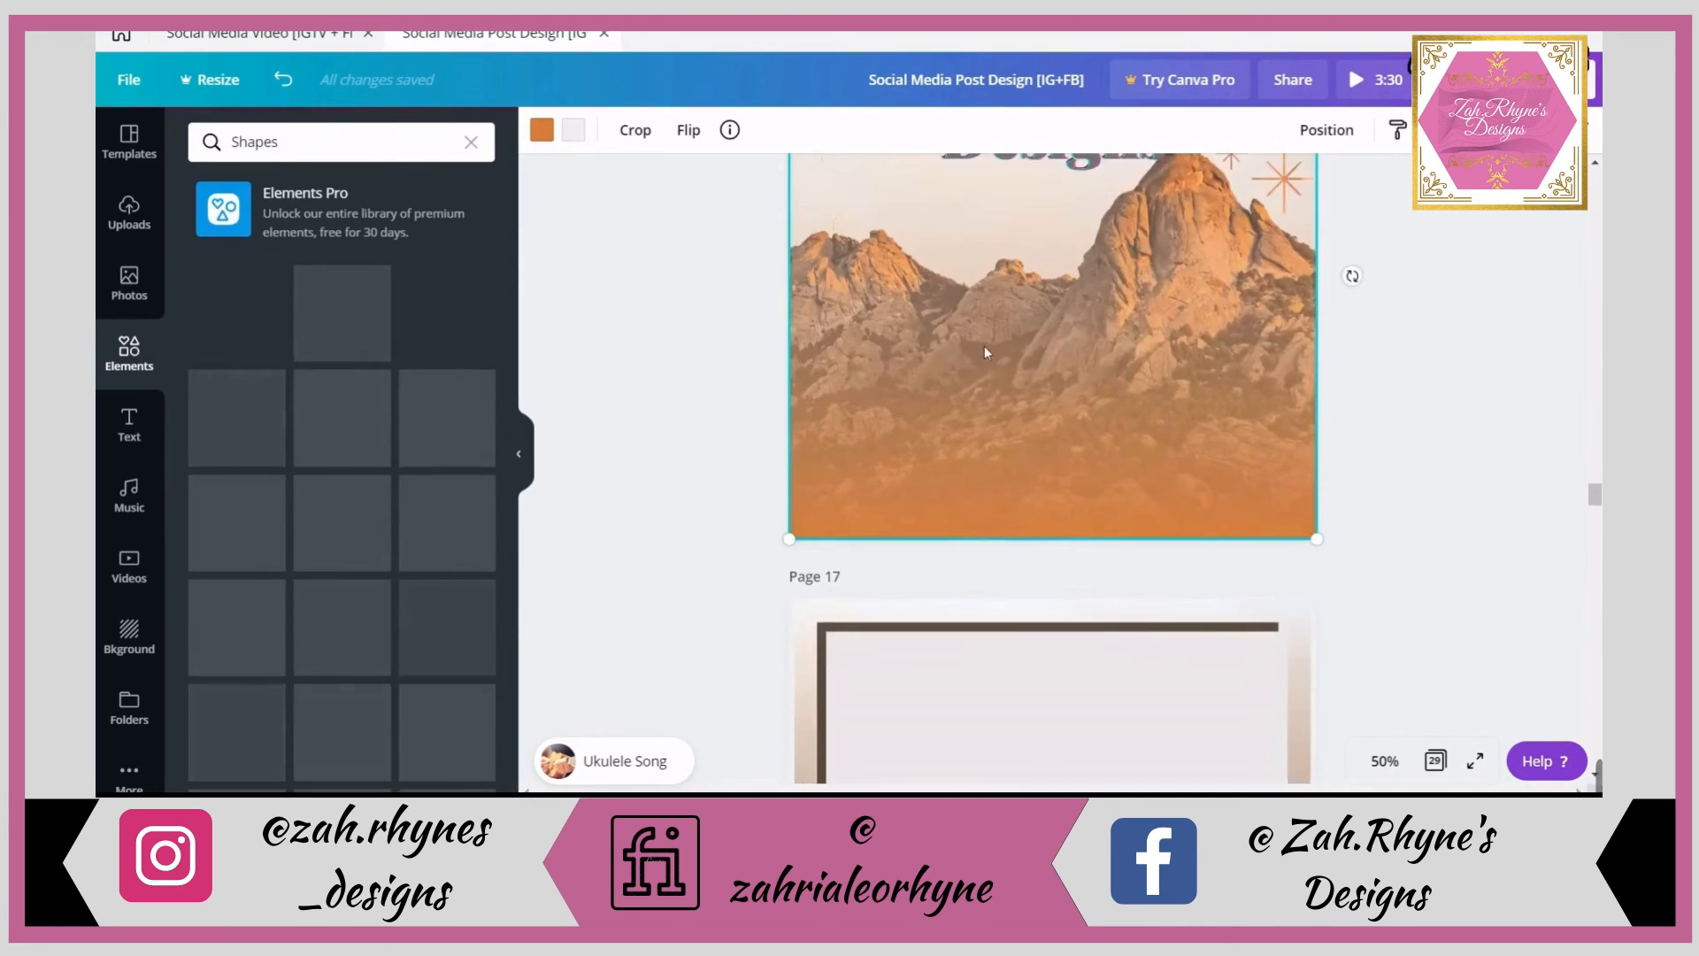
{"action": "scroll", "coordinate": [993, 539], "scroll_direction": "down", "scroll_amount": 2}
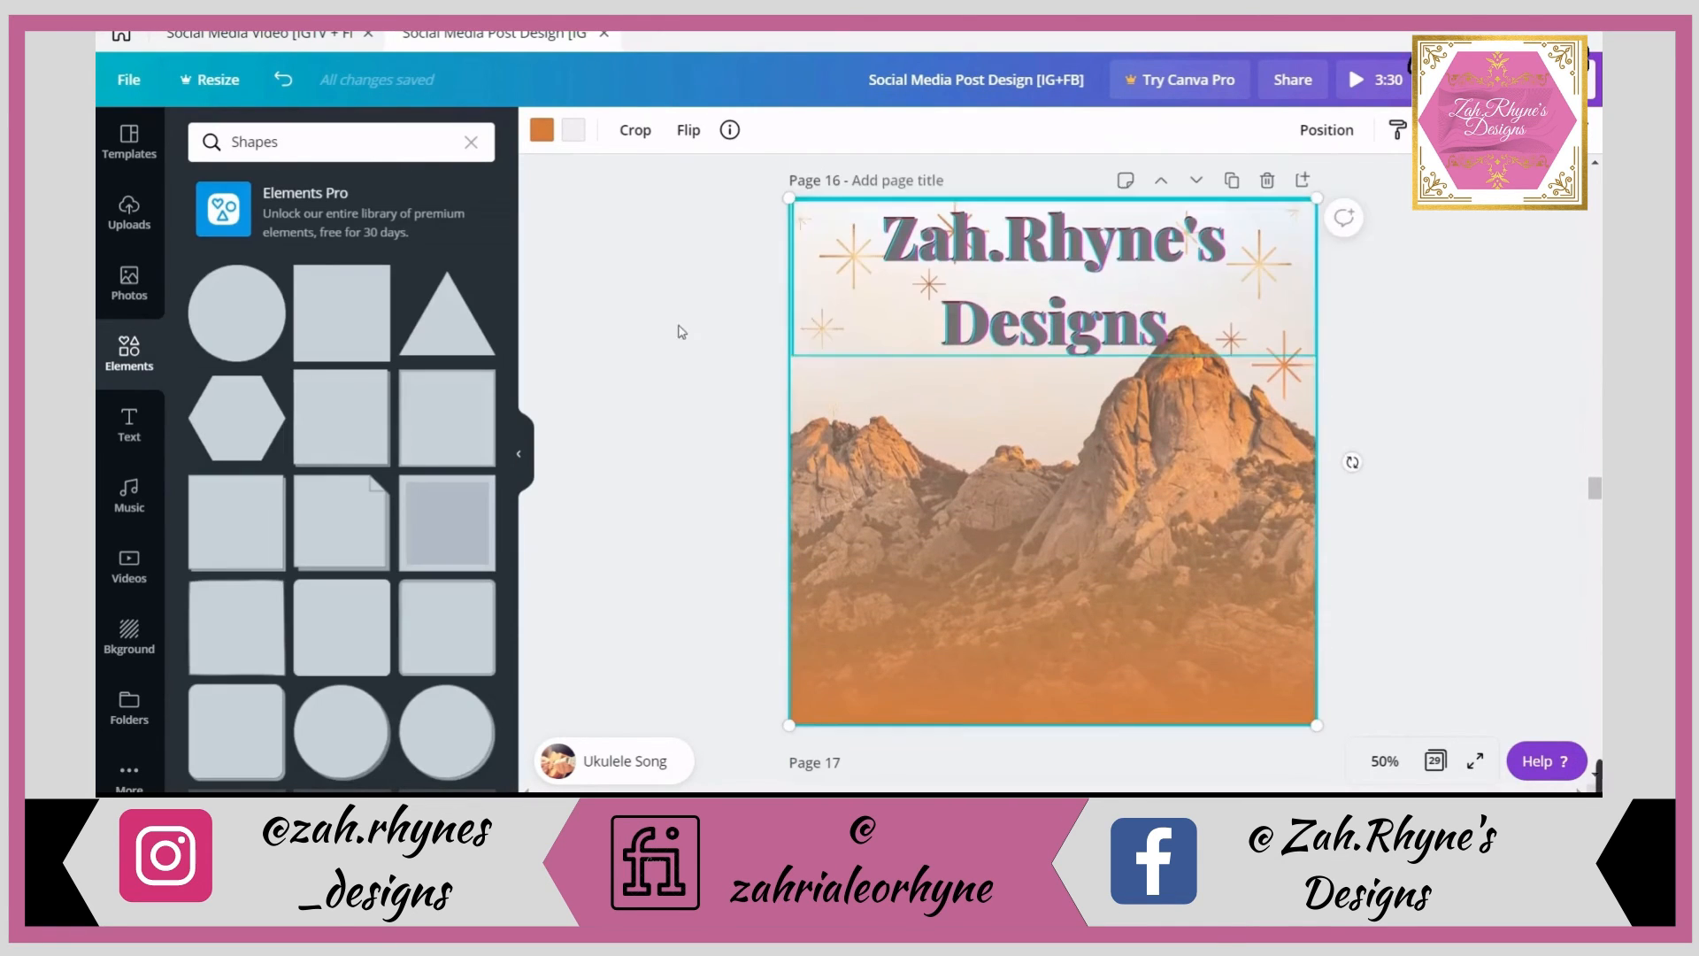
{"action": "left_click_drag", "start_coordinate": [669, 271], "coordinate": [1567, 541]}
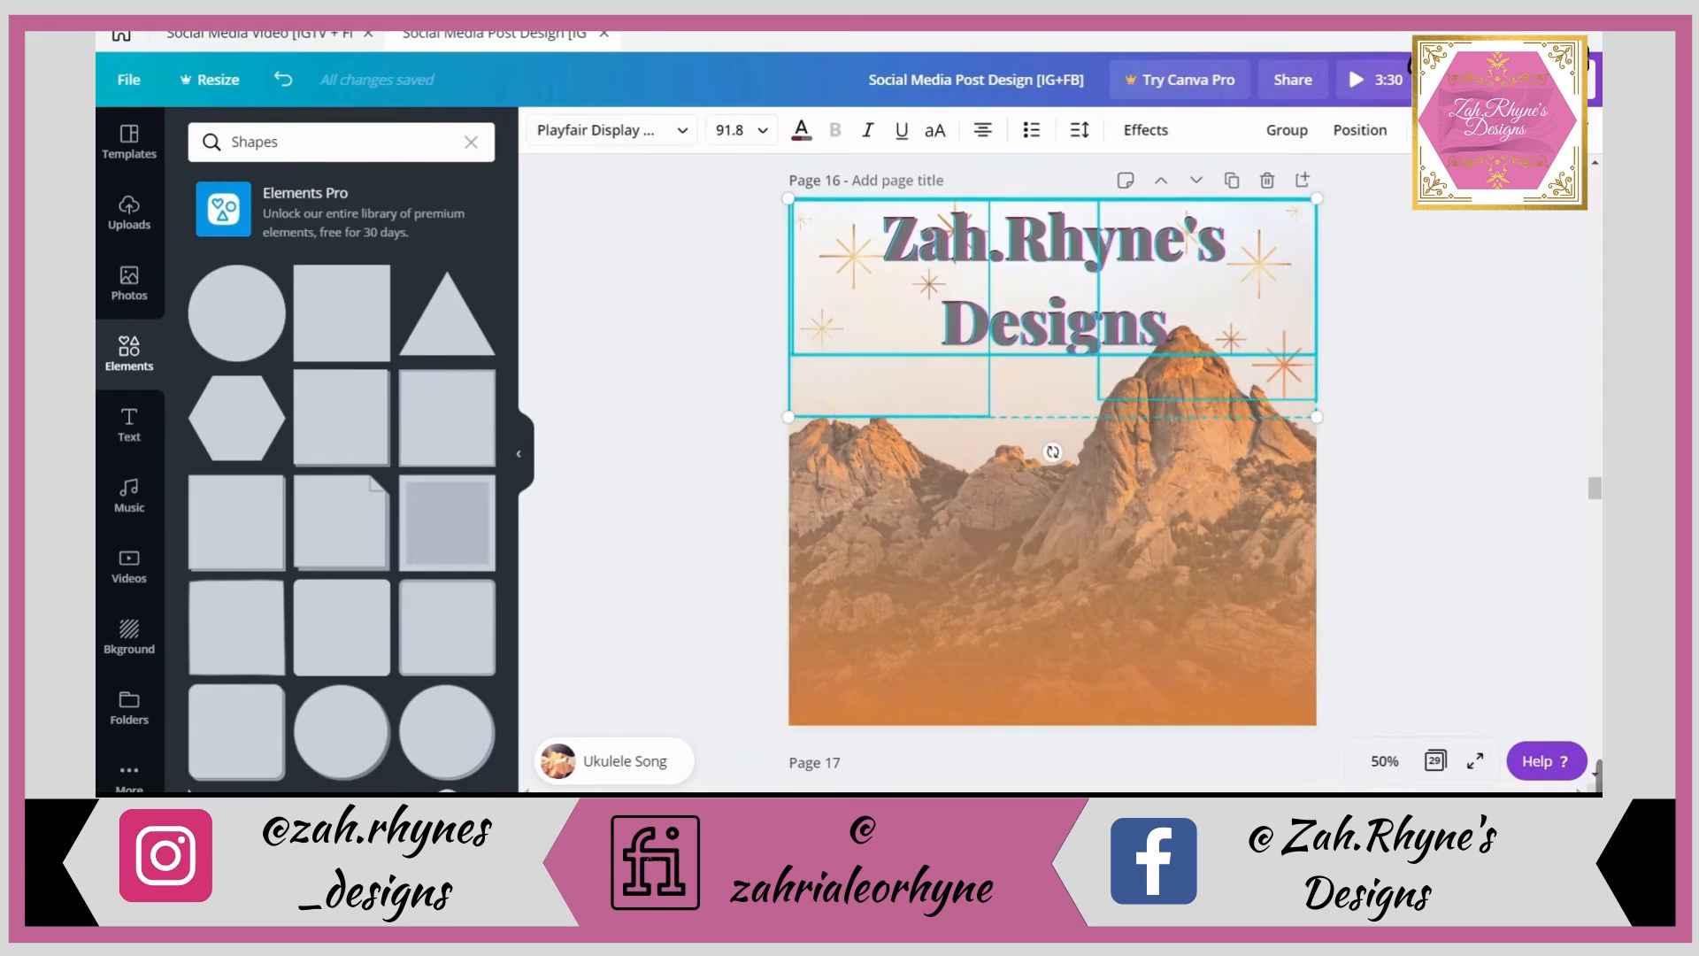
{"action": "key", "text": "Delete"}
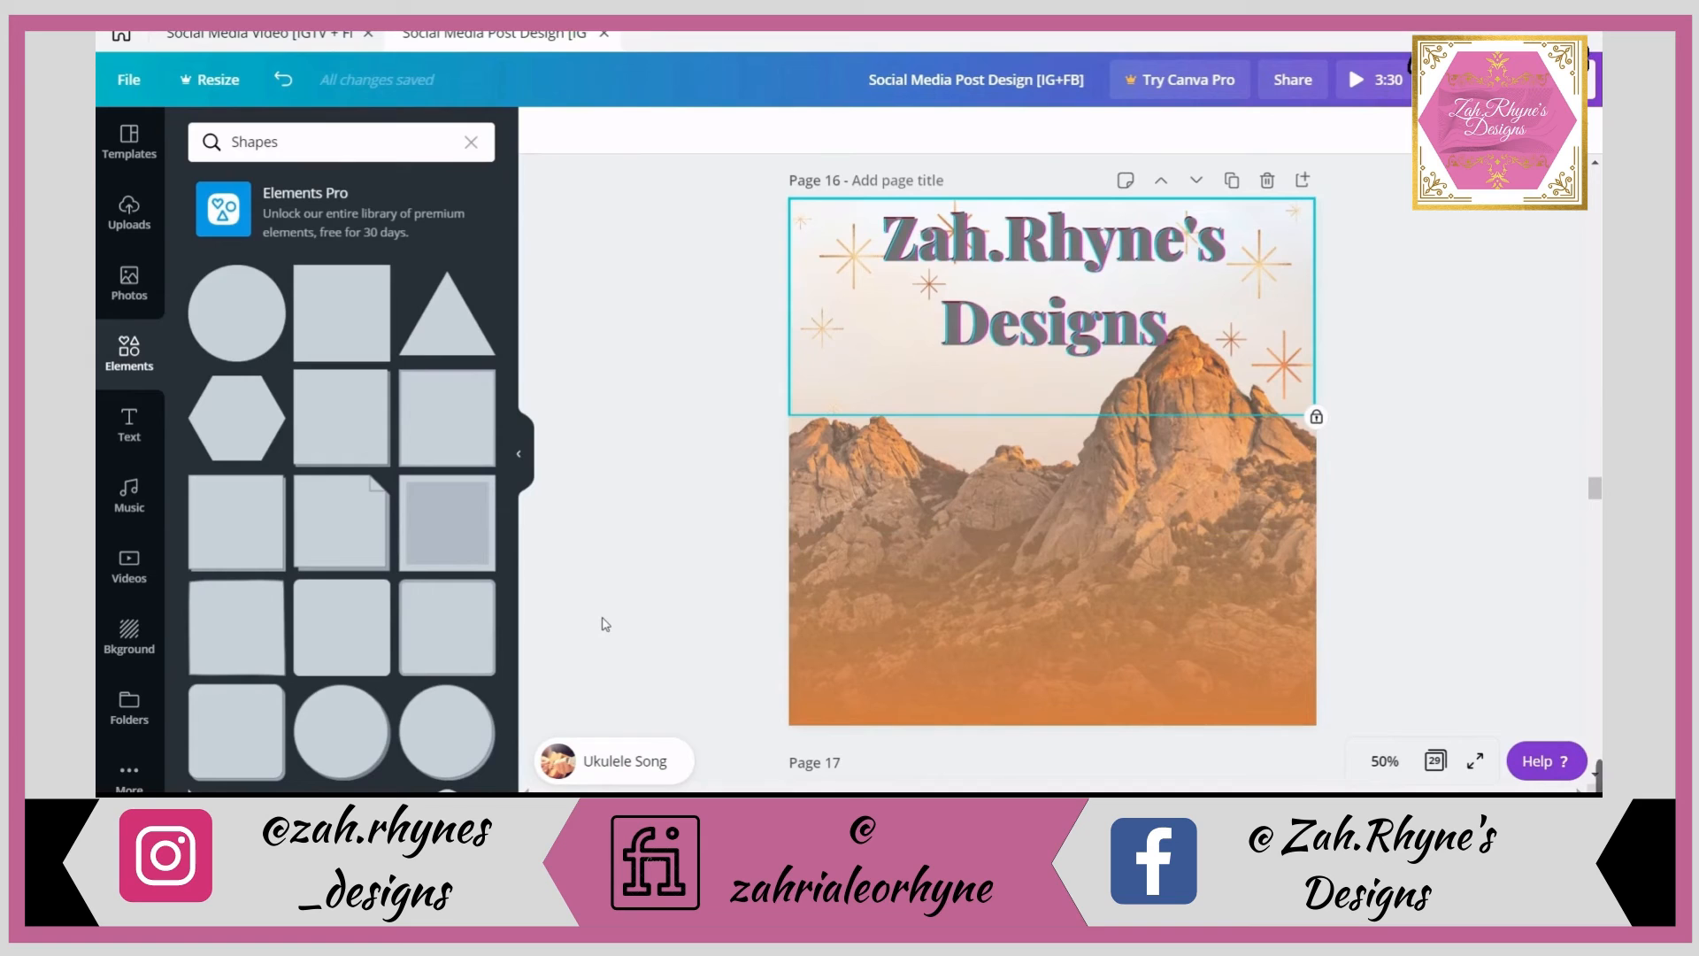
- Add a rectangle to page 16 and resize it into a wide box centred below the brand title
{"action": "left_click", "coordinate": [882, 555]}
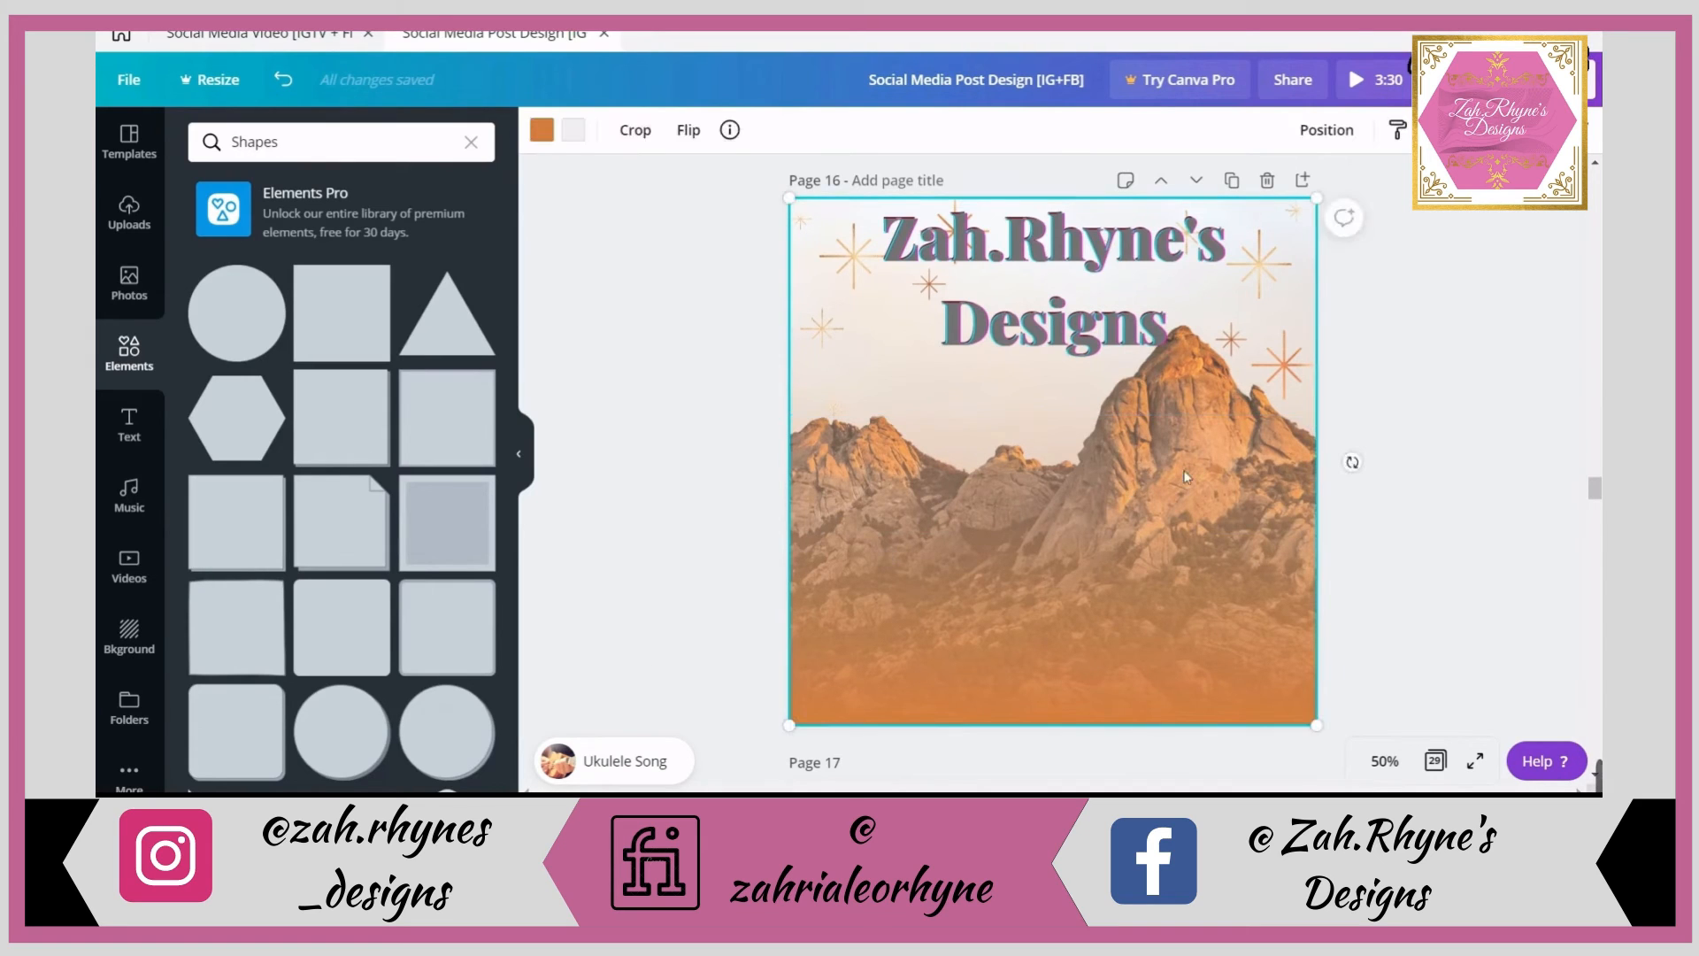
{"action": "key", "text": "r"}
{"action": "left_click_drag", "start_coordinate": [1062, 256], "coordinate": [1053, 543]}
{"action": "left_click", "coordinate": [1449, 596]}
{"action": "left_click_drag", "start_coordinate": [1157, 607], "coordinate": [1163, 523]}
{"action": "left_click_drag", "start_coordinate": [1263, 576], "coordinate": [1311, 623]}
{"action": "left_click_drag", "start_coordinate": [1201, 551], "coordinate": [1179, 551]}
{"action": "left_click_drag", "start_coordinate": [1085, 620], "coordinate": [1045, 604]}
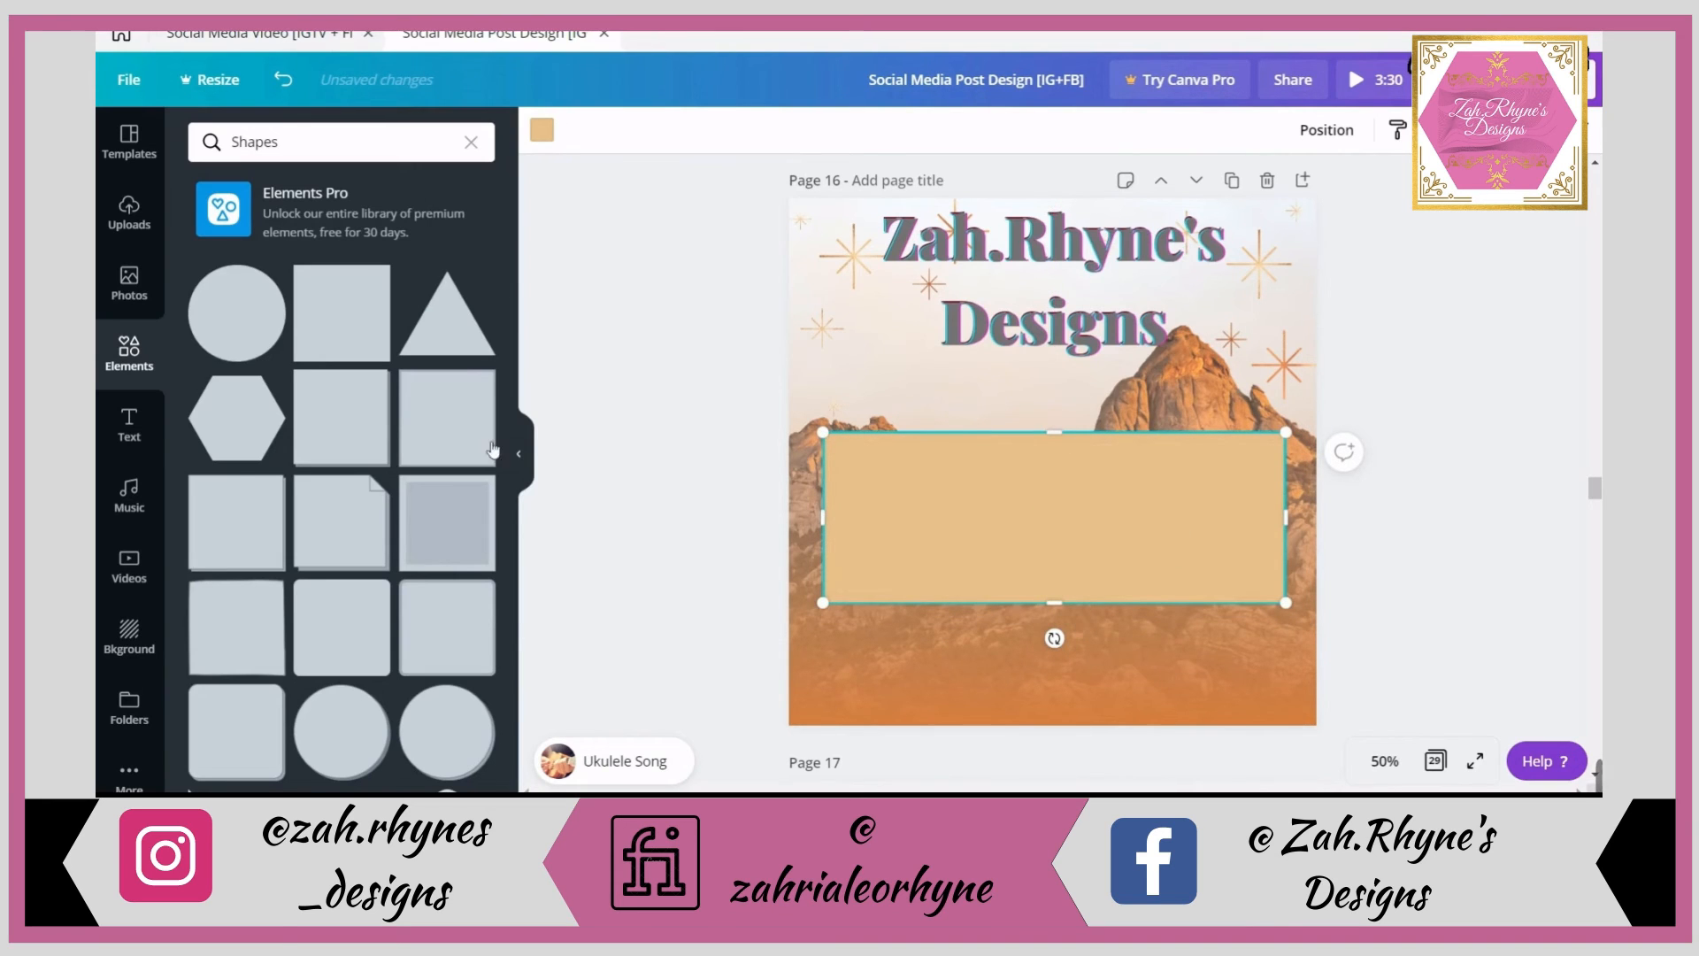
- Fill the wide rectangle with the document's maroon colour and adjust its position slightly below the brand title
{"action": "left_click", "coordinate": [541, 130]}
{"action": "left_click", "coordinate": [367, 381]}
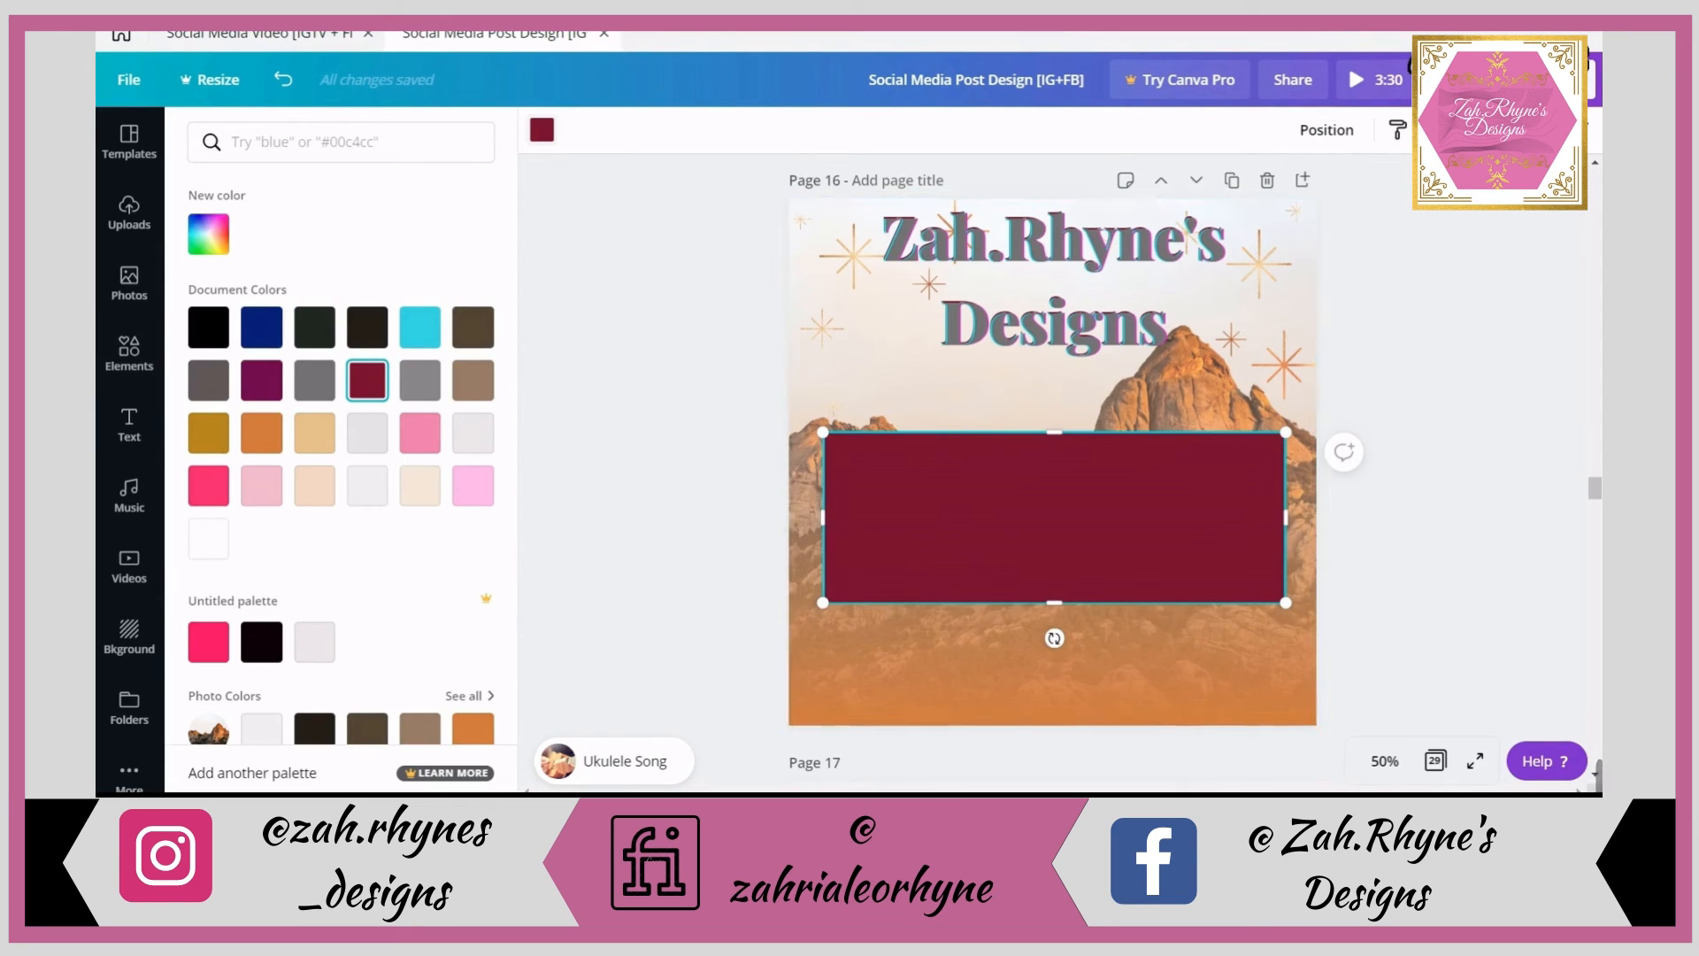
{"action": "mouse_move", "coordinate": [1064, 526]}
{"action": "left_mouse_down"}
{"action": "mouse_move", "coordinate": [1084, 569]}
{"action": "mouse_move", "coordinate": [1060, 514]}
{"action": "left_mouse_up"}
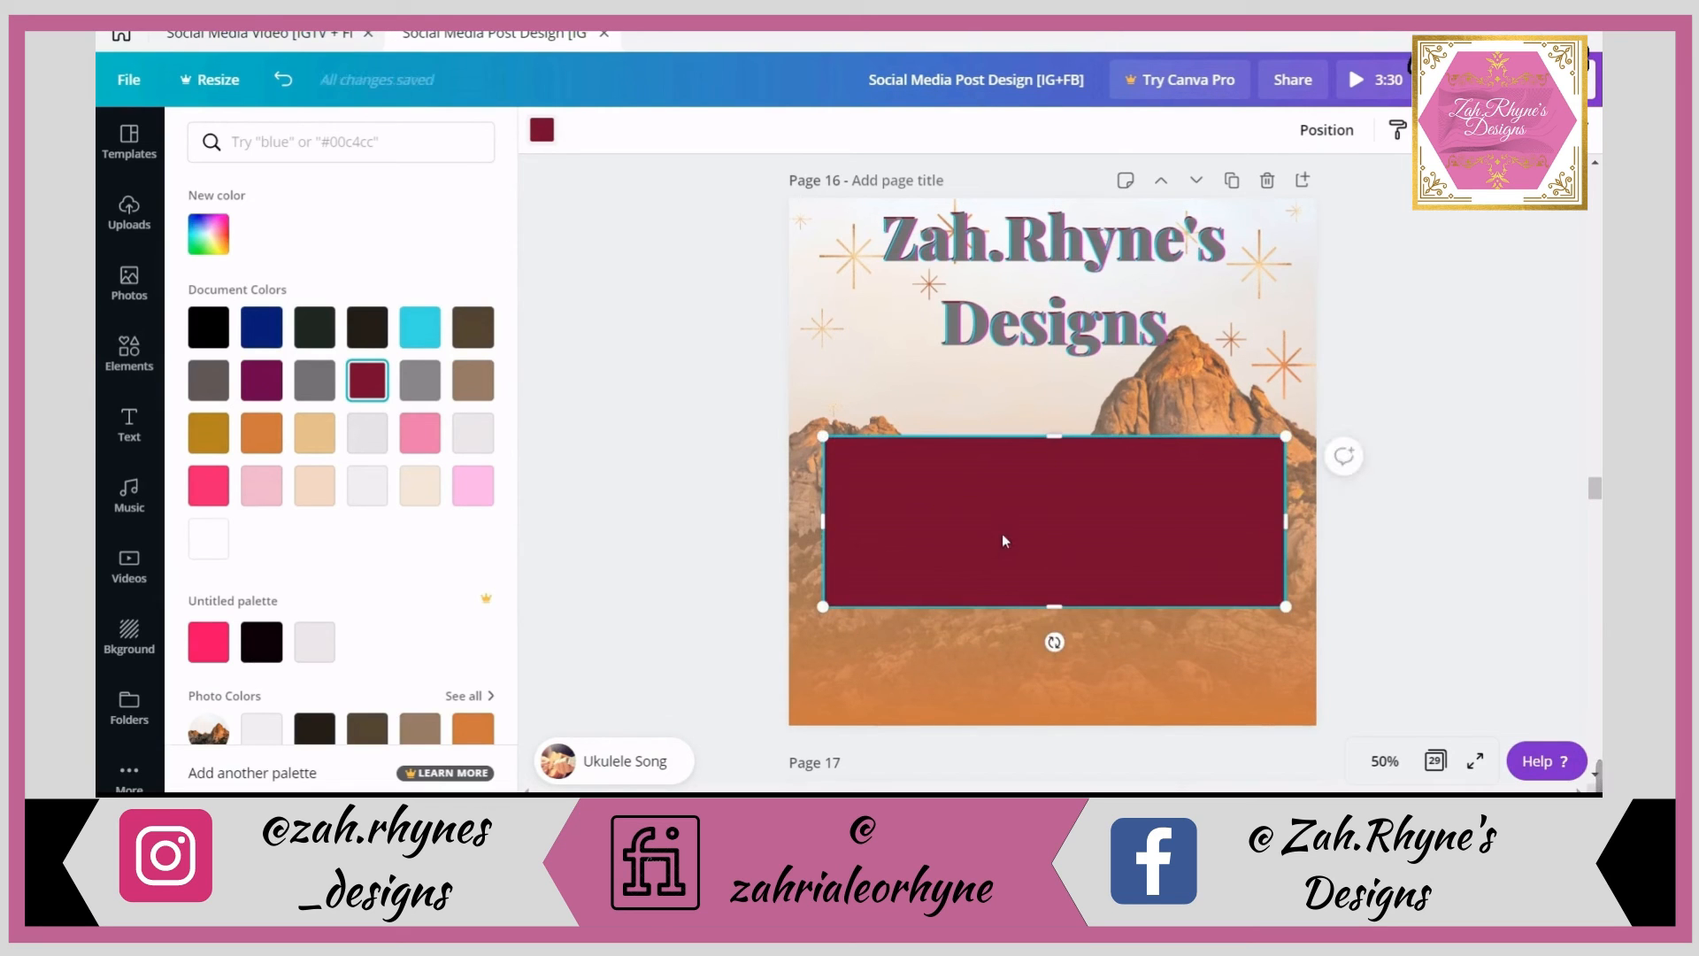
- Place a grey copy of the maroon rectangle over it, offset slightly down and to the right
{"action": "left_click_drag", "start_coordinate": [1005, 547], "coordinate": [1022, 560]}
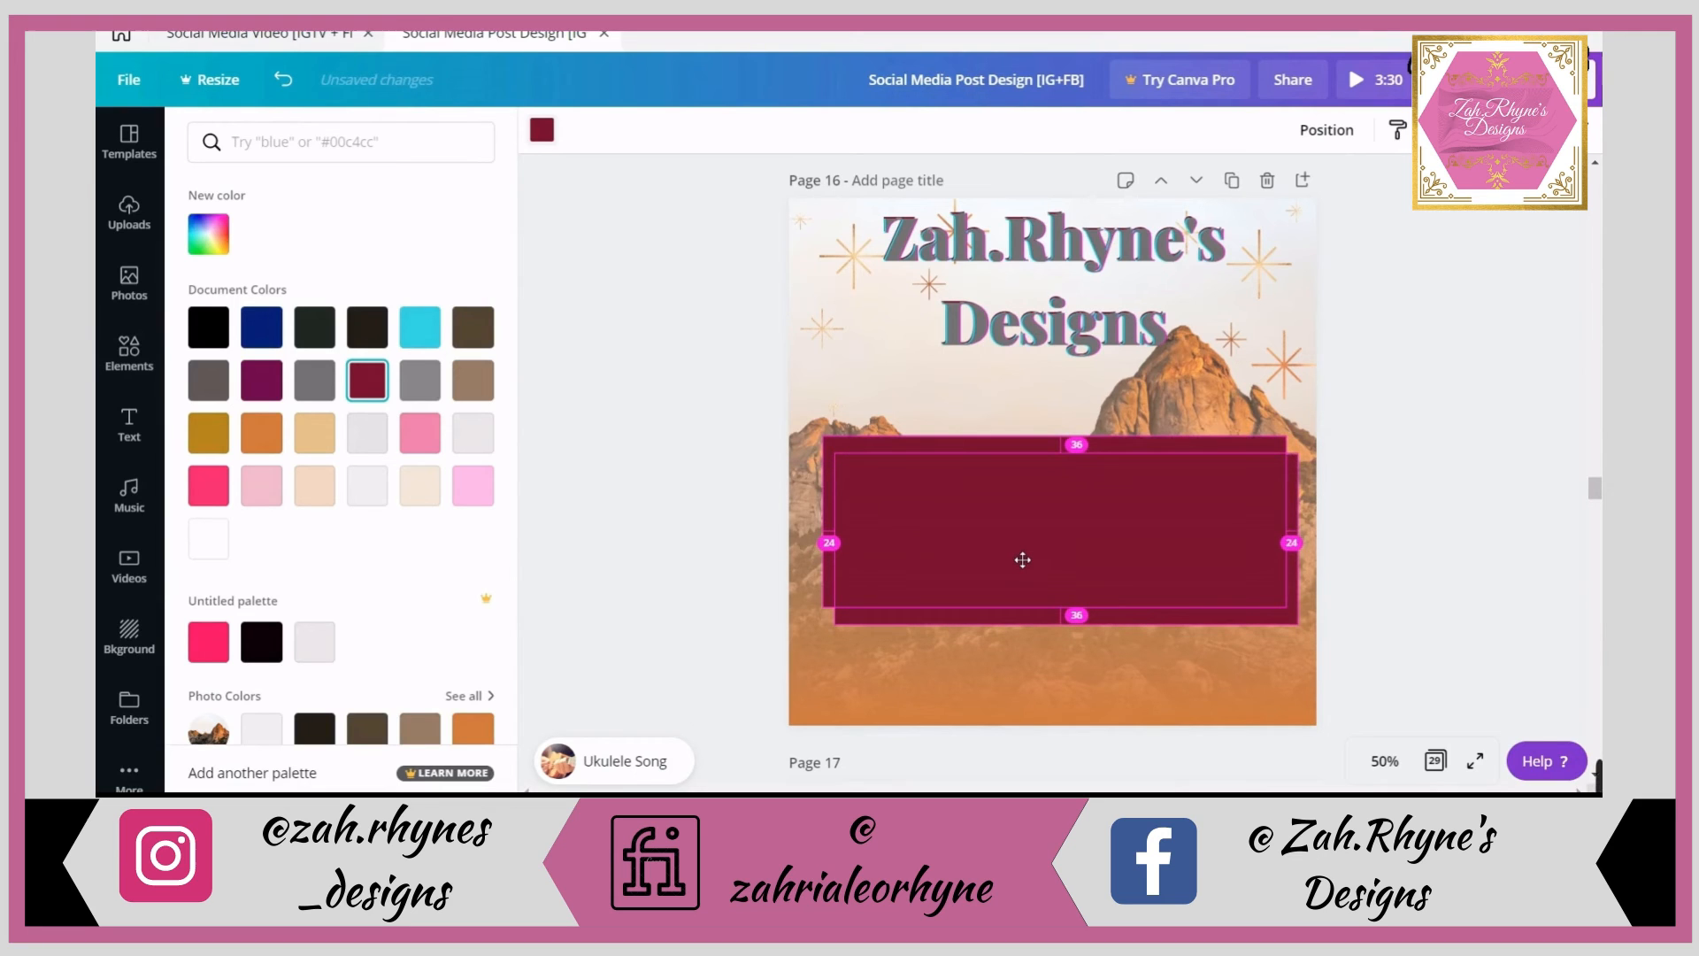
{"action": "left_click_drag", "start_coordinate": [1023, 559], "coordinate": [1024, 560]}
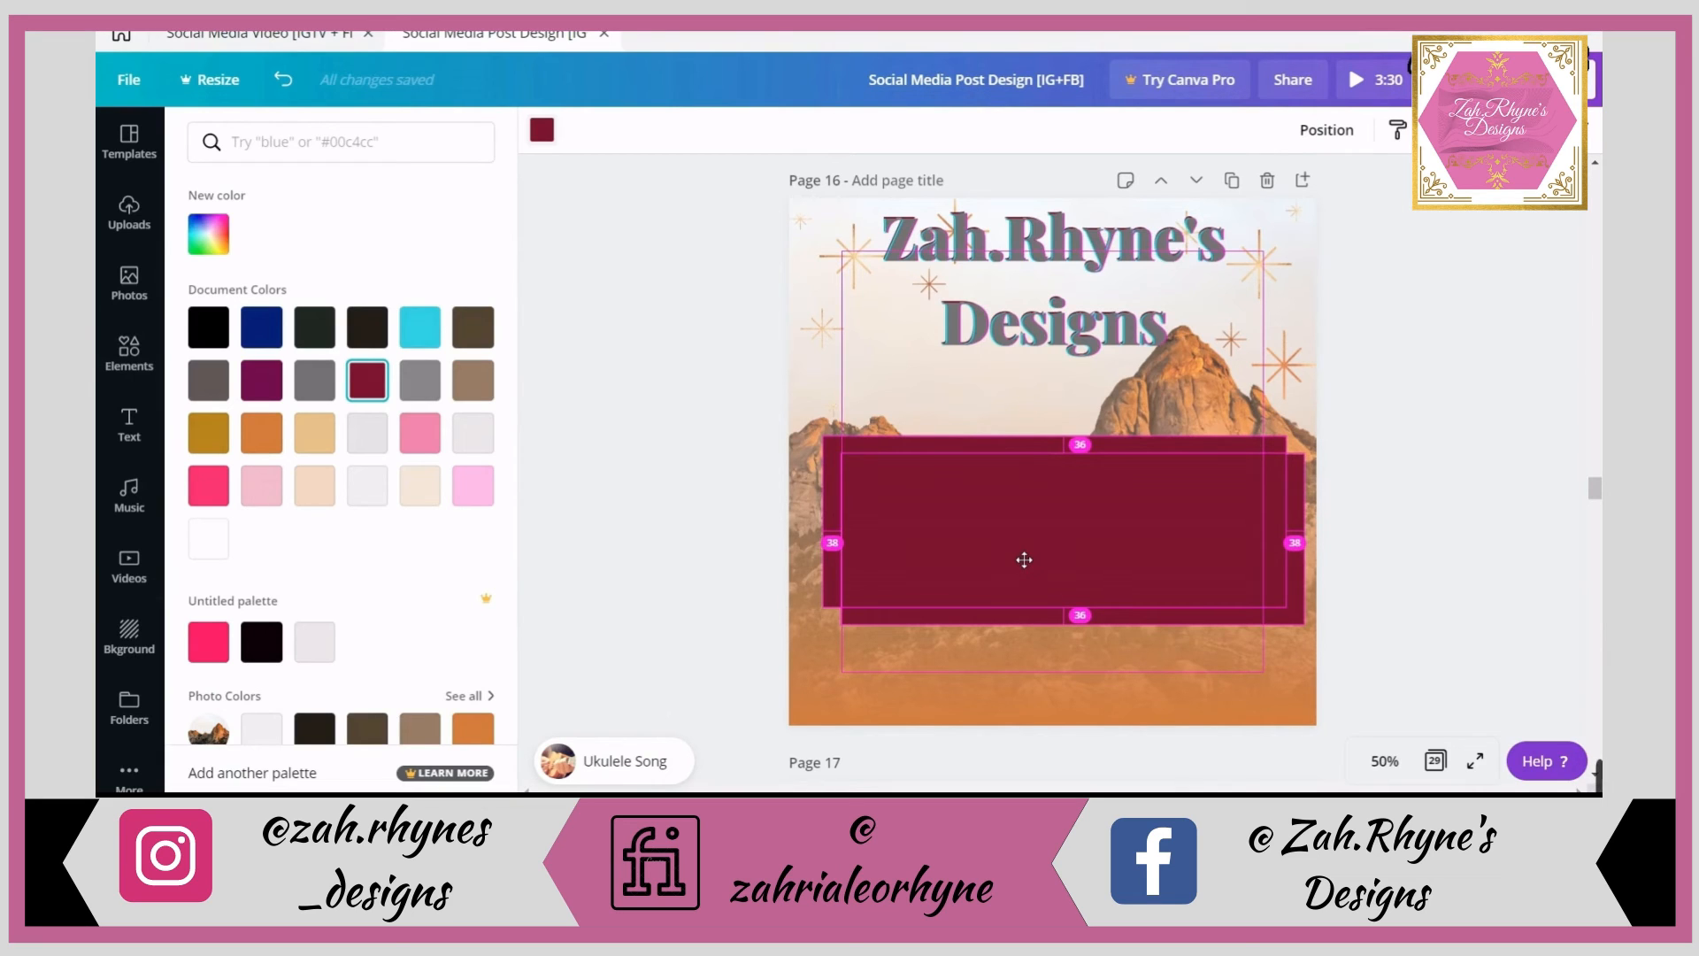
{"action": "left_click_drag", "start_coordinate": [1024, 560], "coordinate": [1012, 576]}
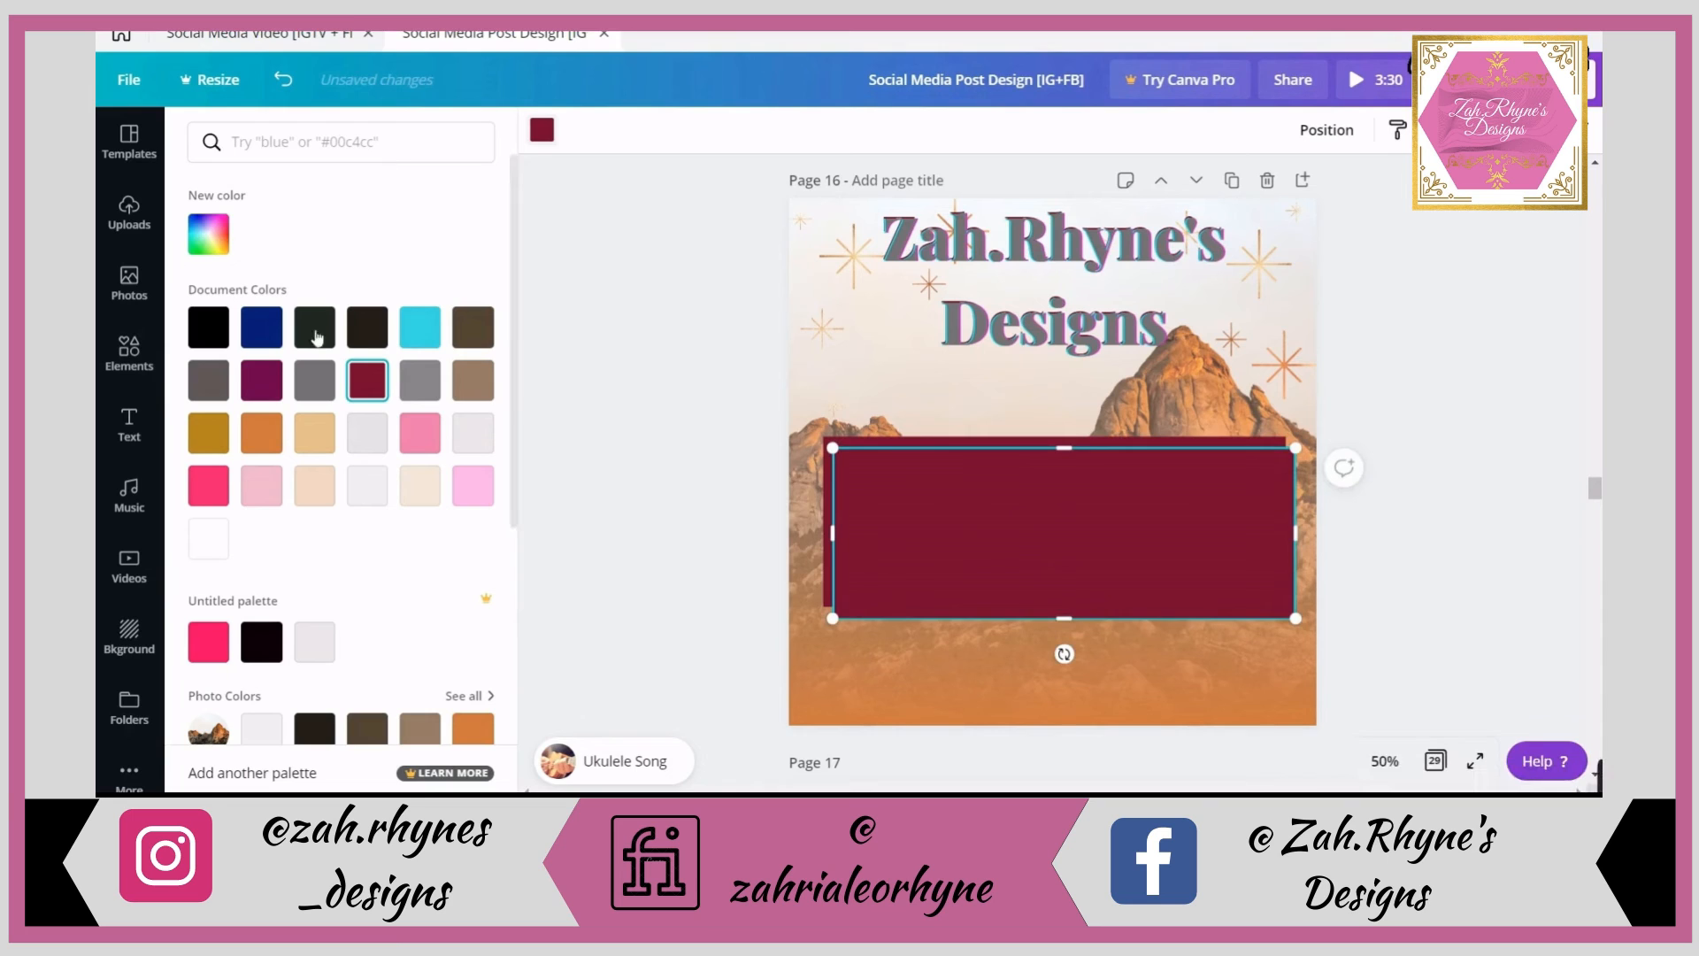
{"action": "left_click", "coordinate": [315, 380]}
- Lock the maroon and grey rectangles on page 16 together in place and return to the elements library
{"action": "left_click", "coordinate": [858, 465]}
{"action": "left_click_drag", "start_coordinate": [1420, 653], "coordinate": [943, 485]}
{"action": "left_click", "coordinate": [1287, 131]}
{"action": "left_click", "coordinate": [1532, 130]}
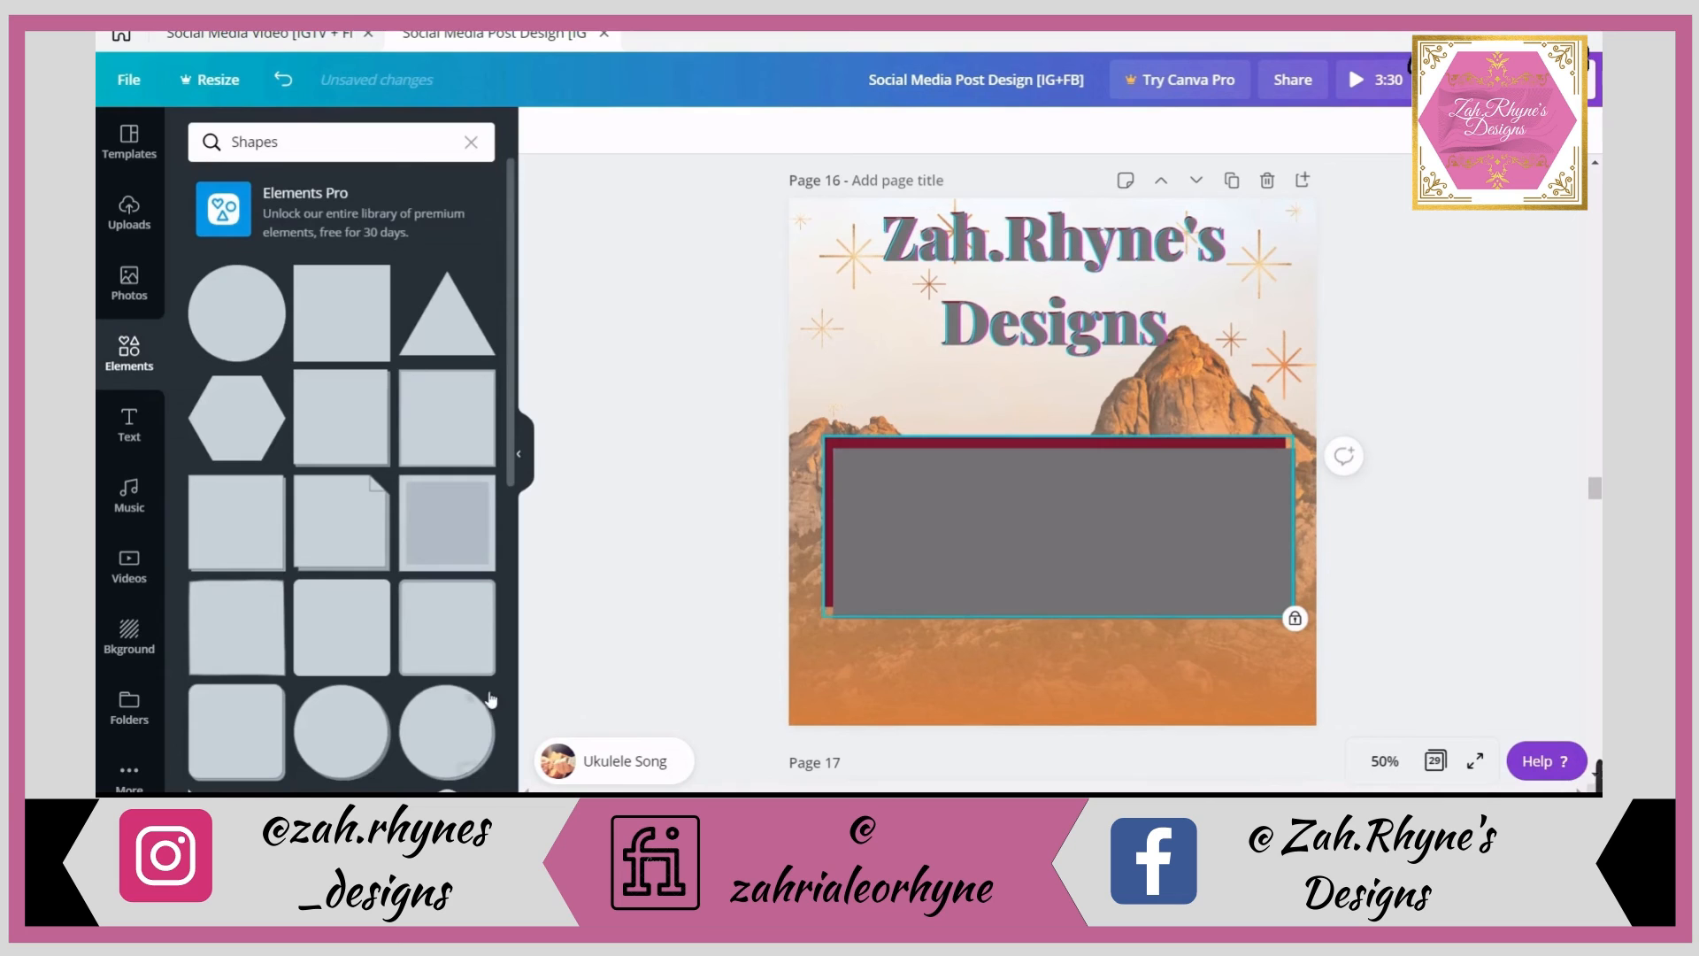
{"action": "left_click", "coordinate": [130, 362]}
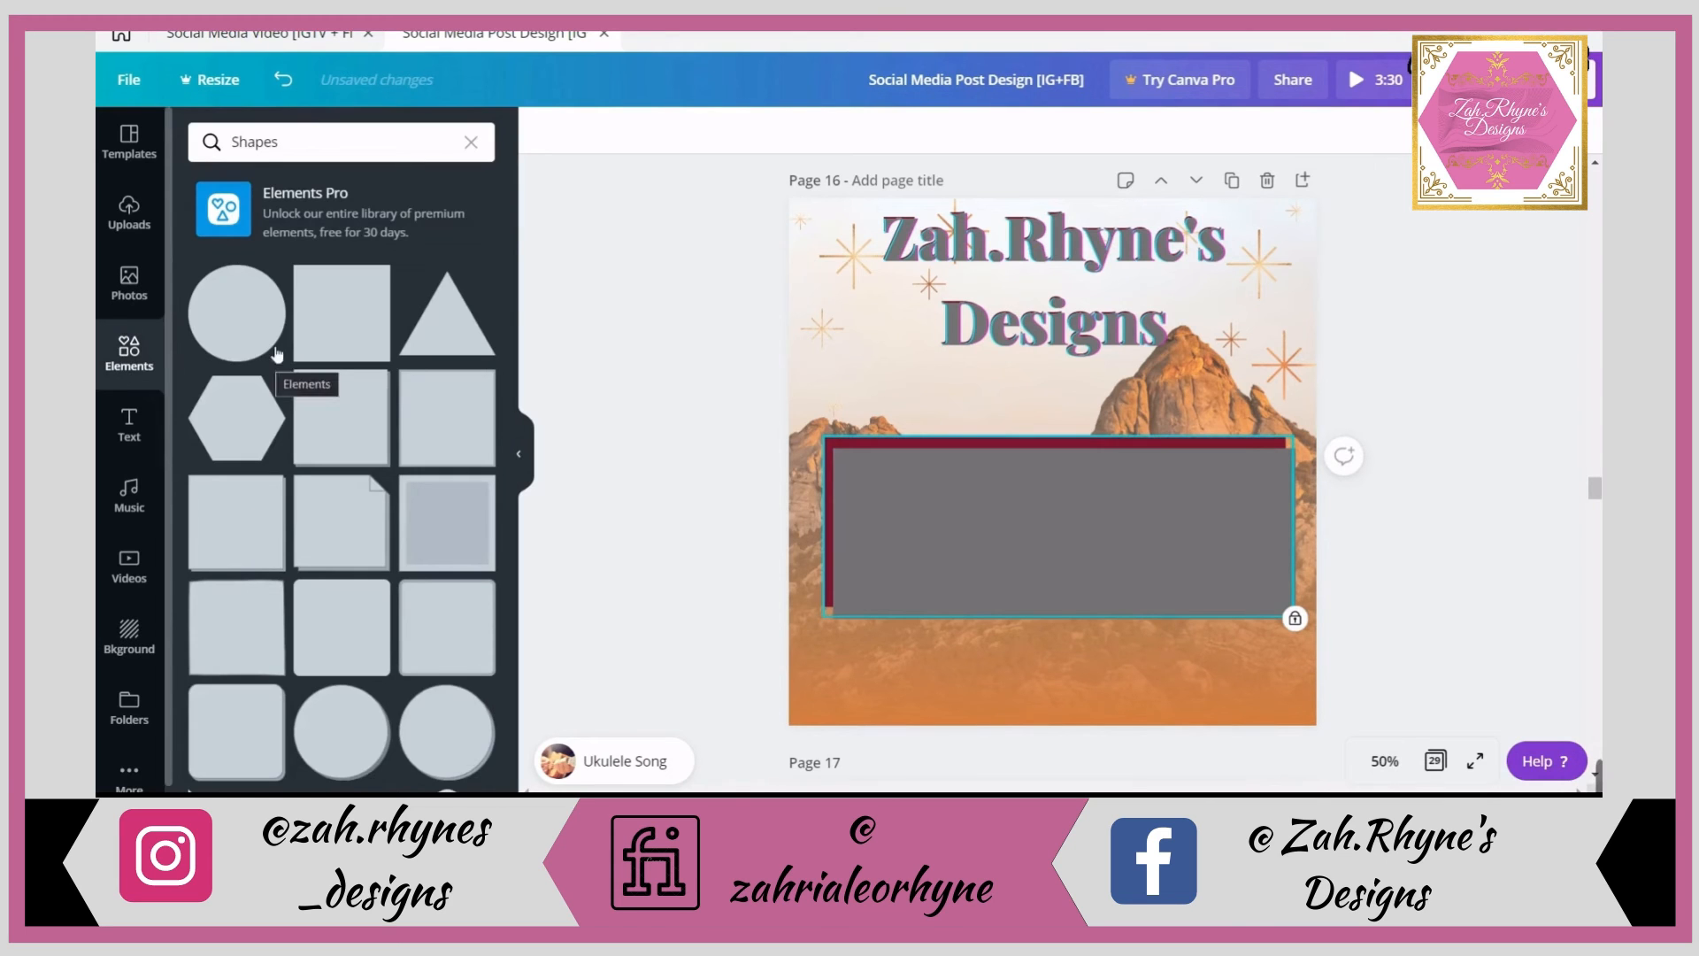